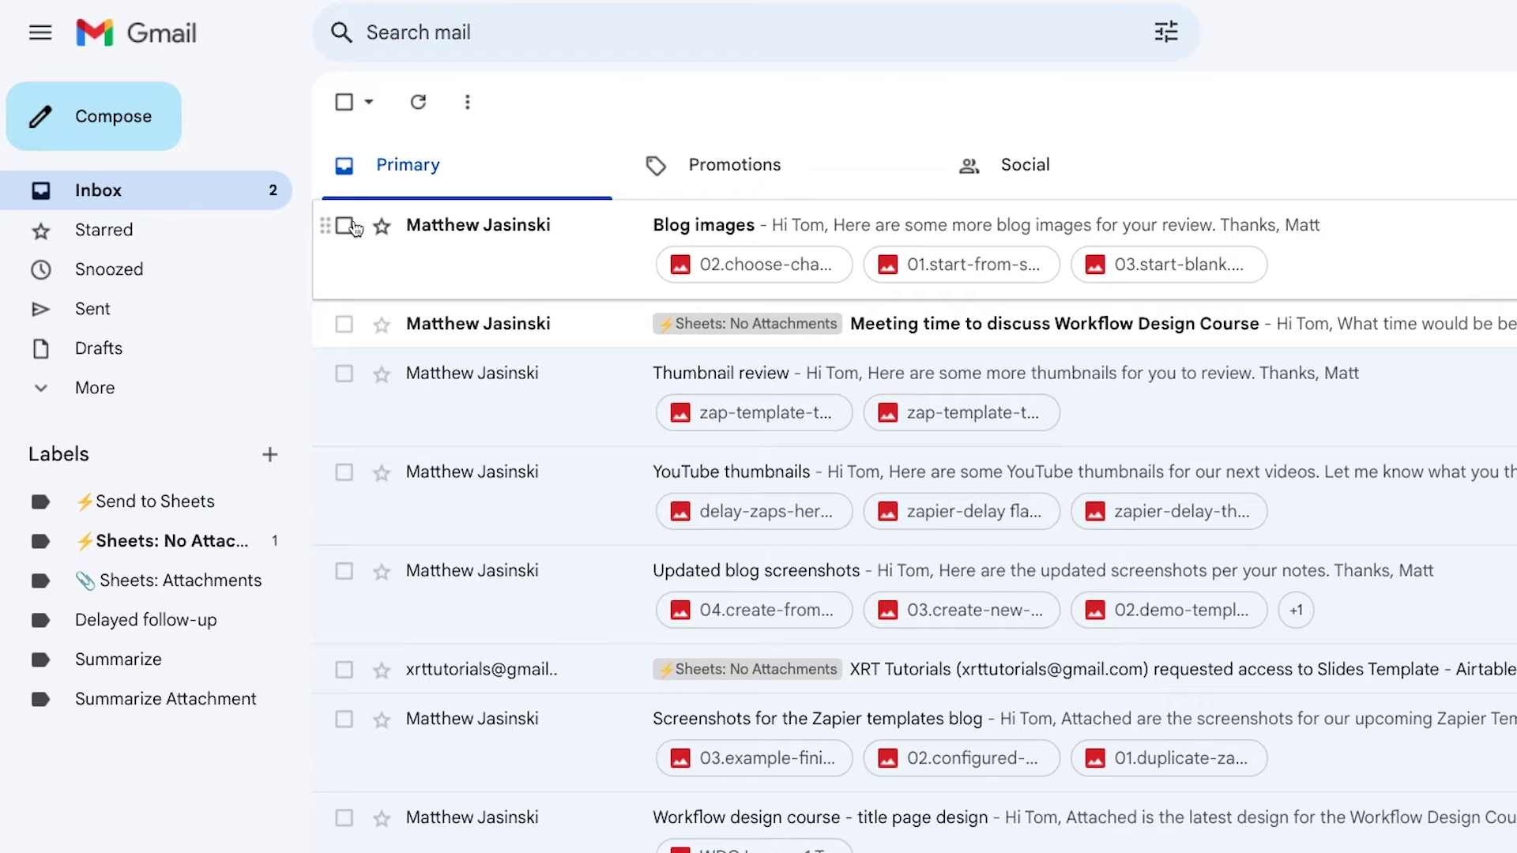
Label the Blog images email ⚡Send to Sheets, then open its attachments folder from the G4 Drive link
{"action": "left_click", "coordinate": [343, 226]}
{"action": "left_click", "coordinate": [838, 102]}
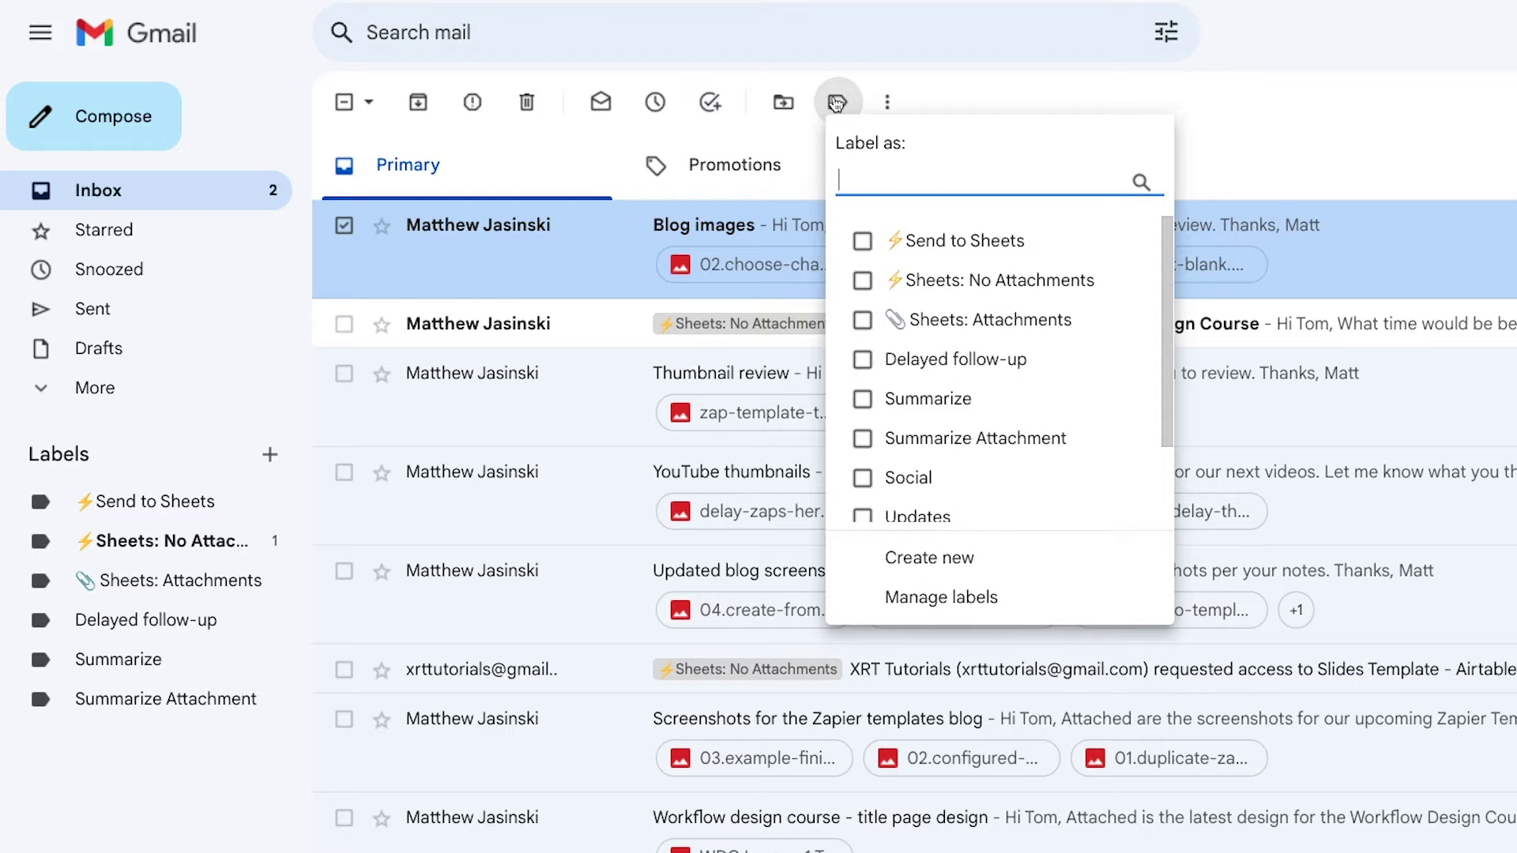
{"action": "left_click", "coordinate": [859, 244]}
{"action": "left_click", "coordinate": [907, 558]}
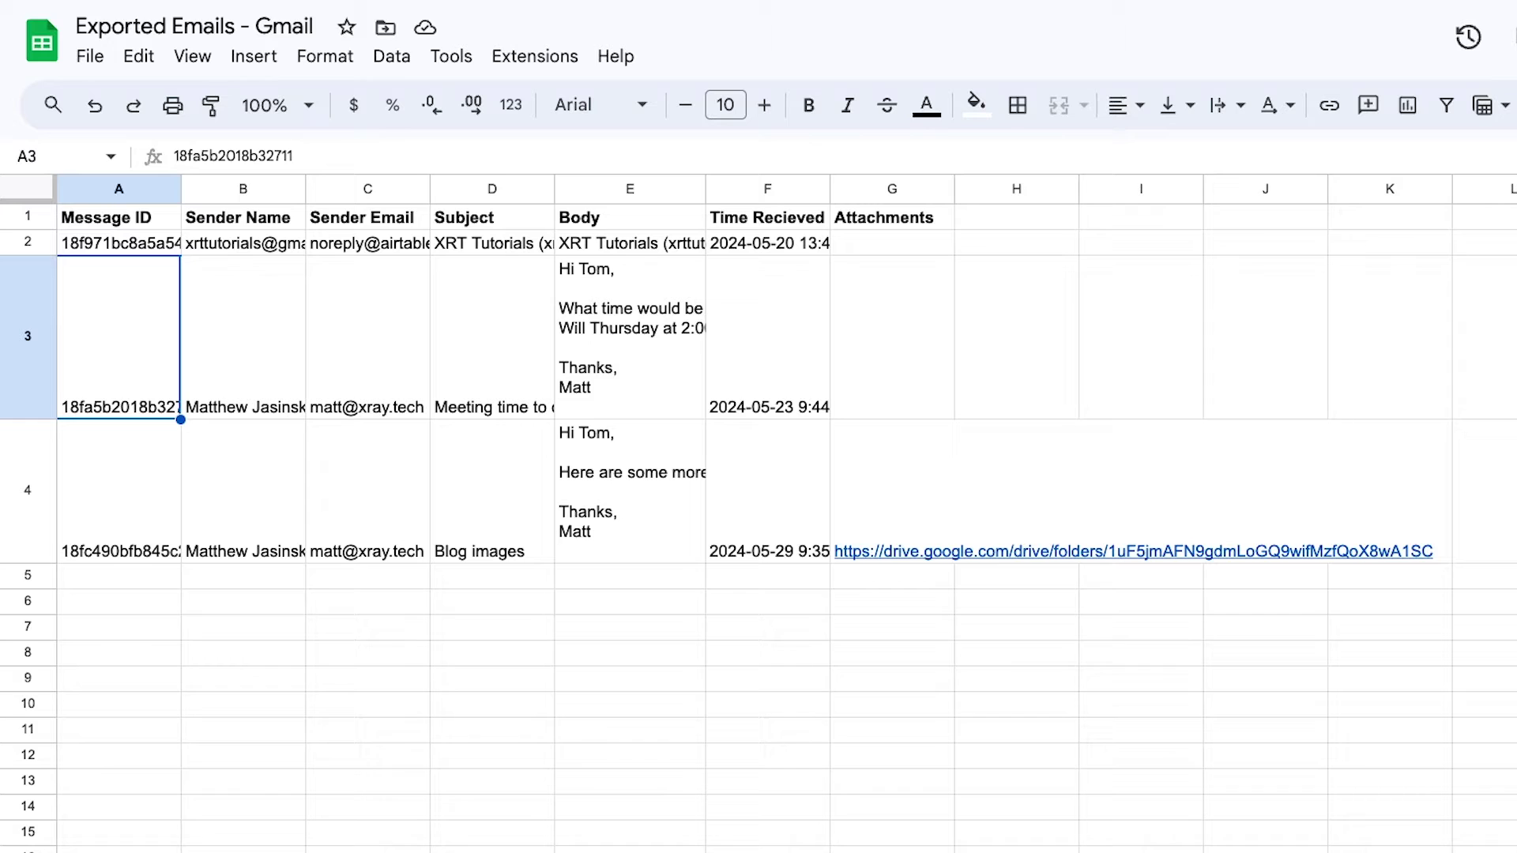
{"action": "mouse_move", "coordinate": [907, 553]}
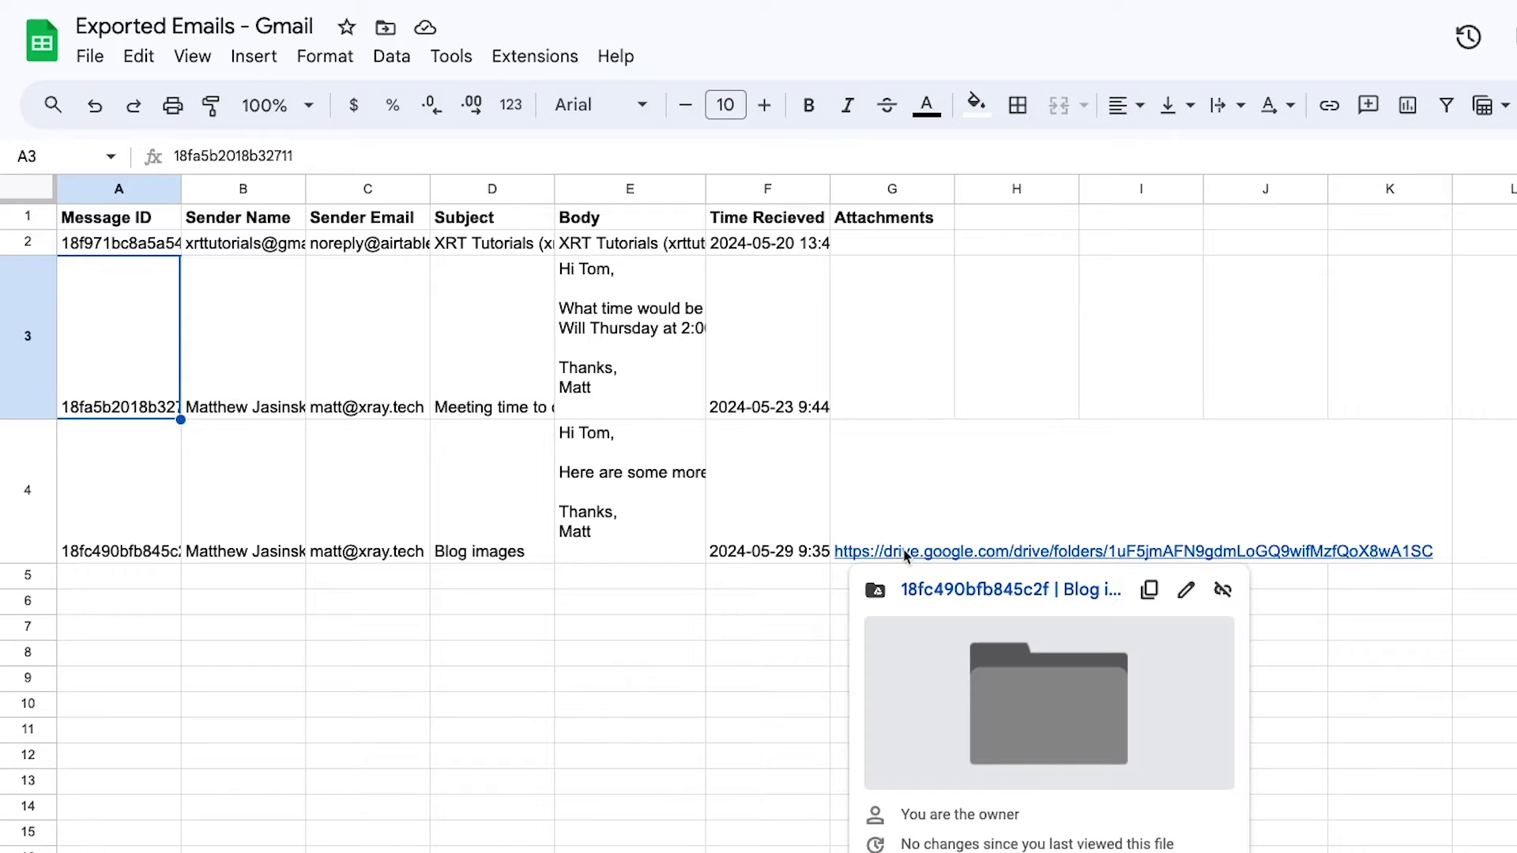
{"action": "left_click", "coordinate": [939, 591]}
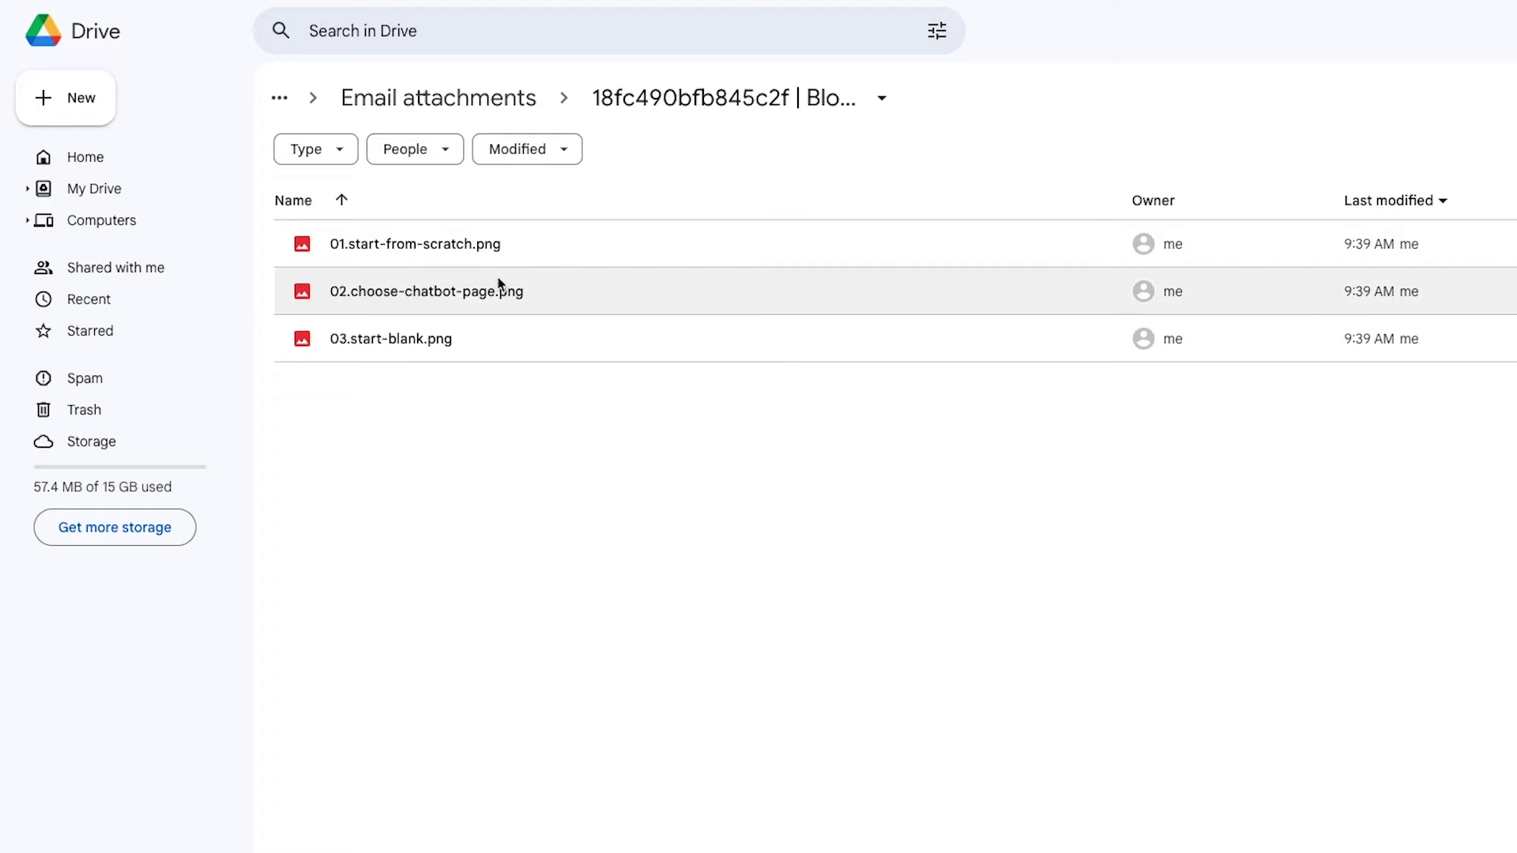
{"action": "double_click", "coordinate": [490, 245]}
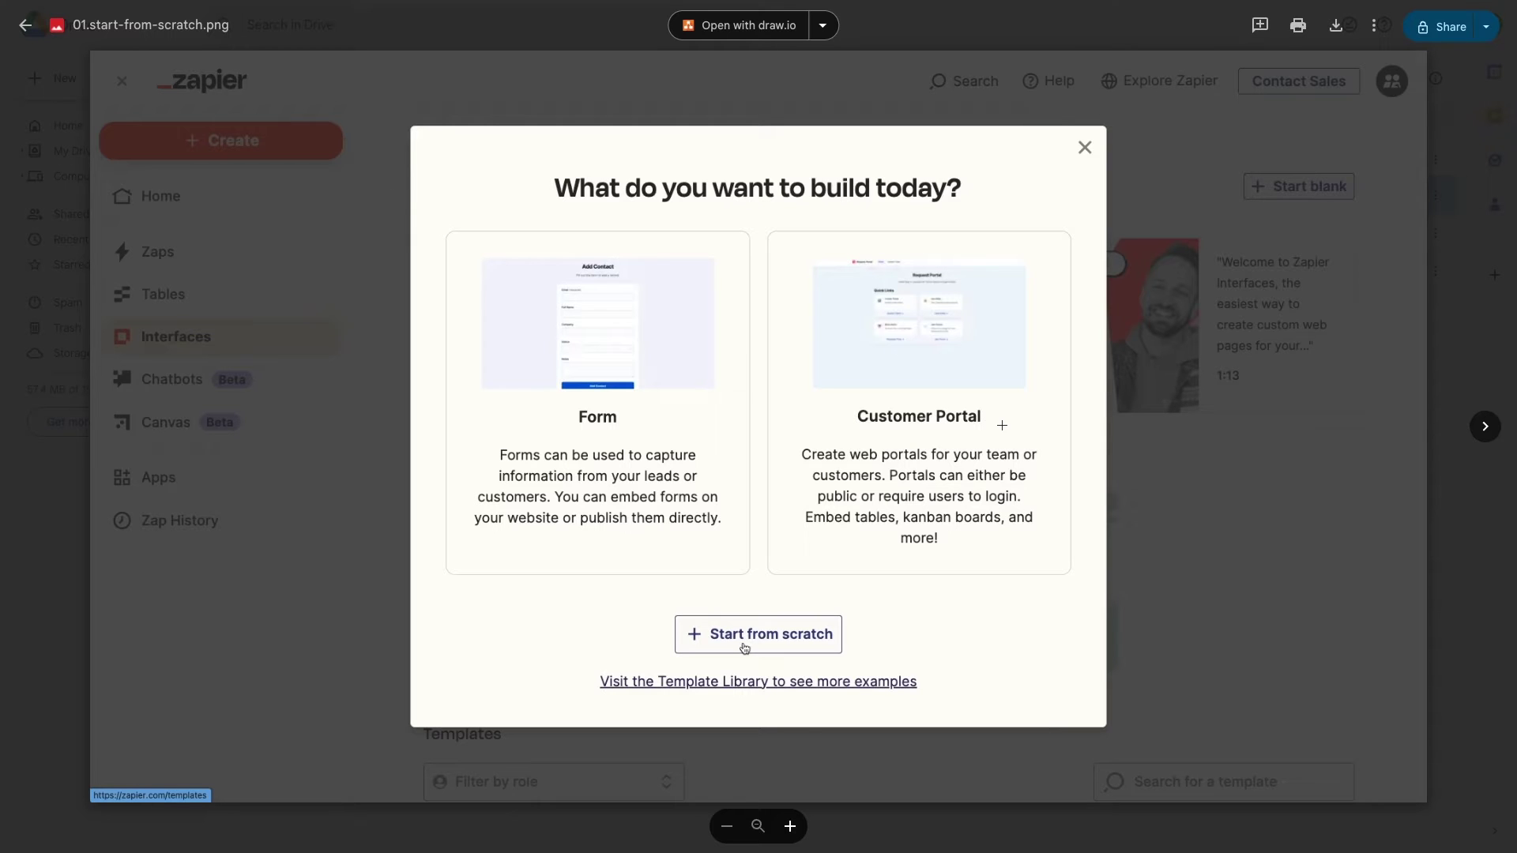
{"action": "left_click", "coordinate": [1484, 427]}
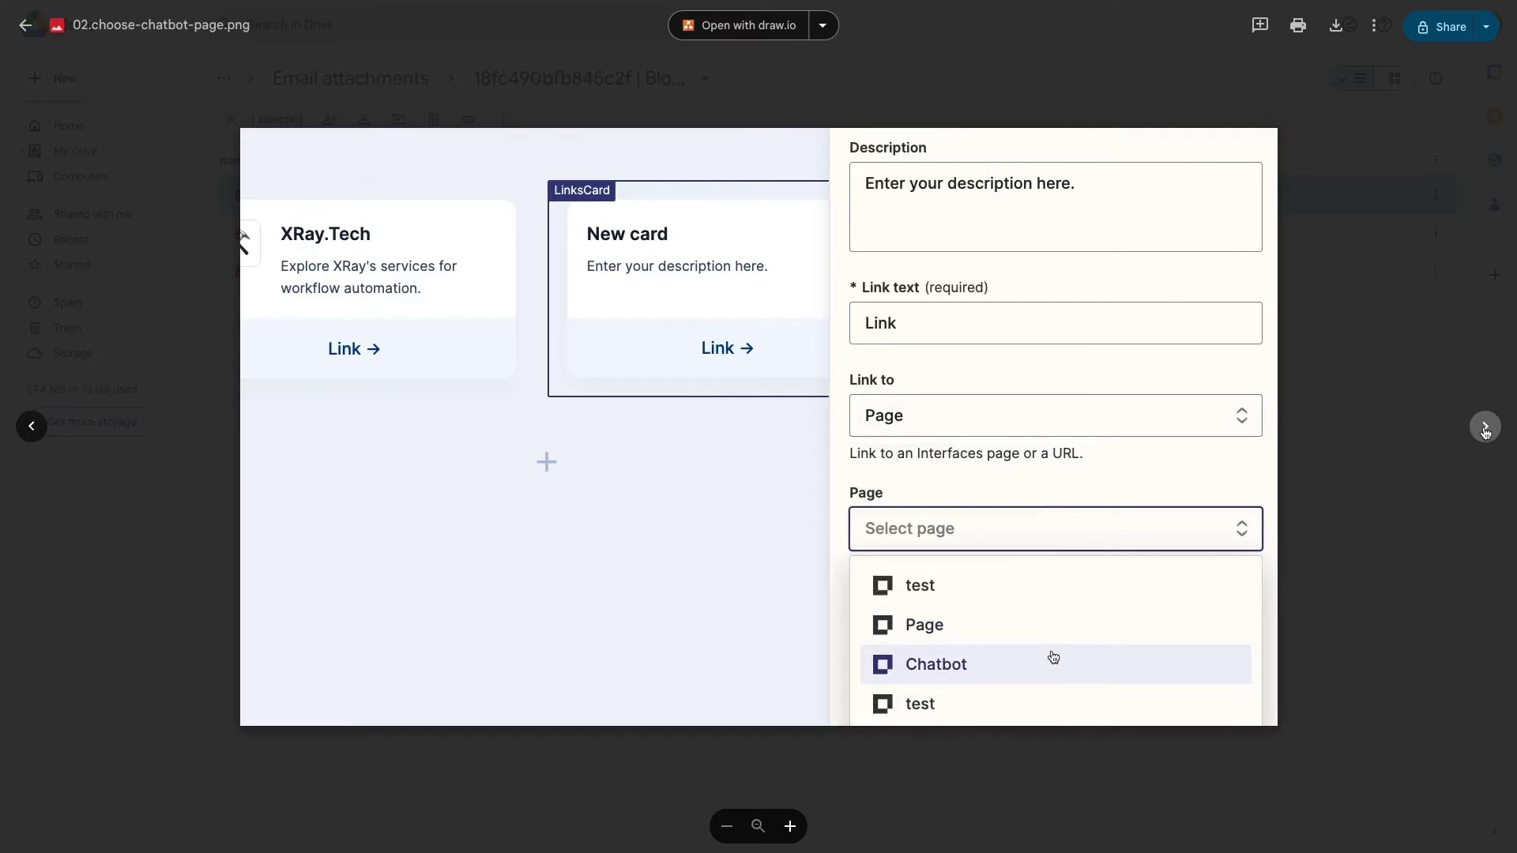
{"action": "left_click", "coordinate": [1485, 426]}
{"action": "left_click", "coordinate": [1452, 360]}
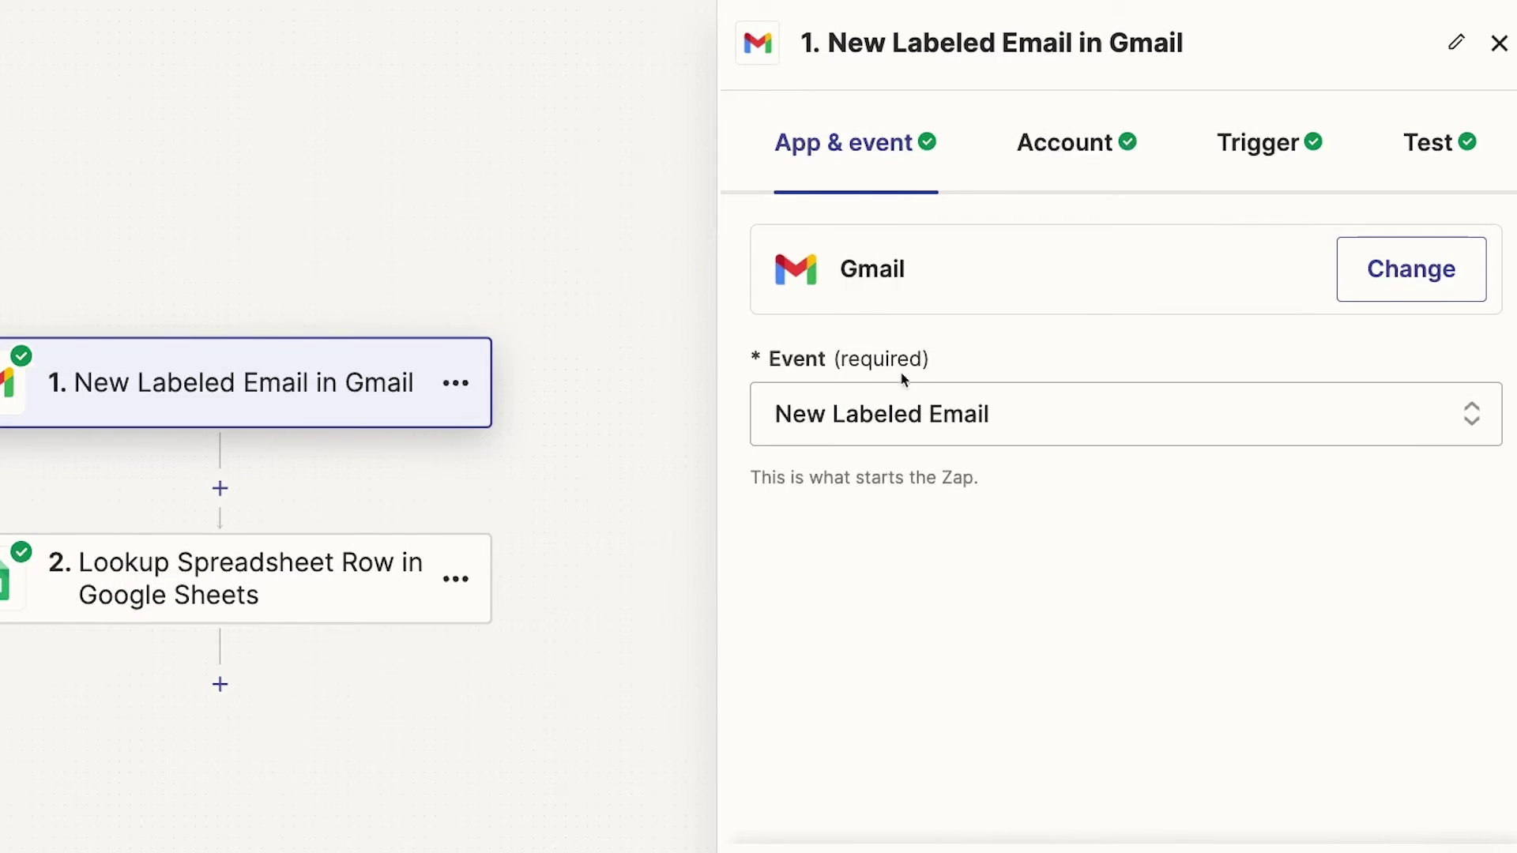
Set the Gmail trigger event to New Labeled Email and bring up its Trigger label settings
{"action": "left_click", "coordinate": [1002, 419]}
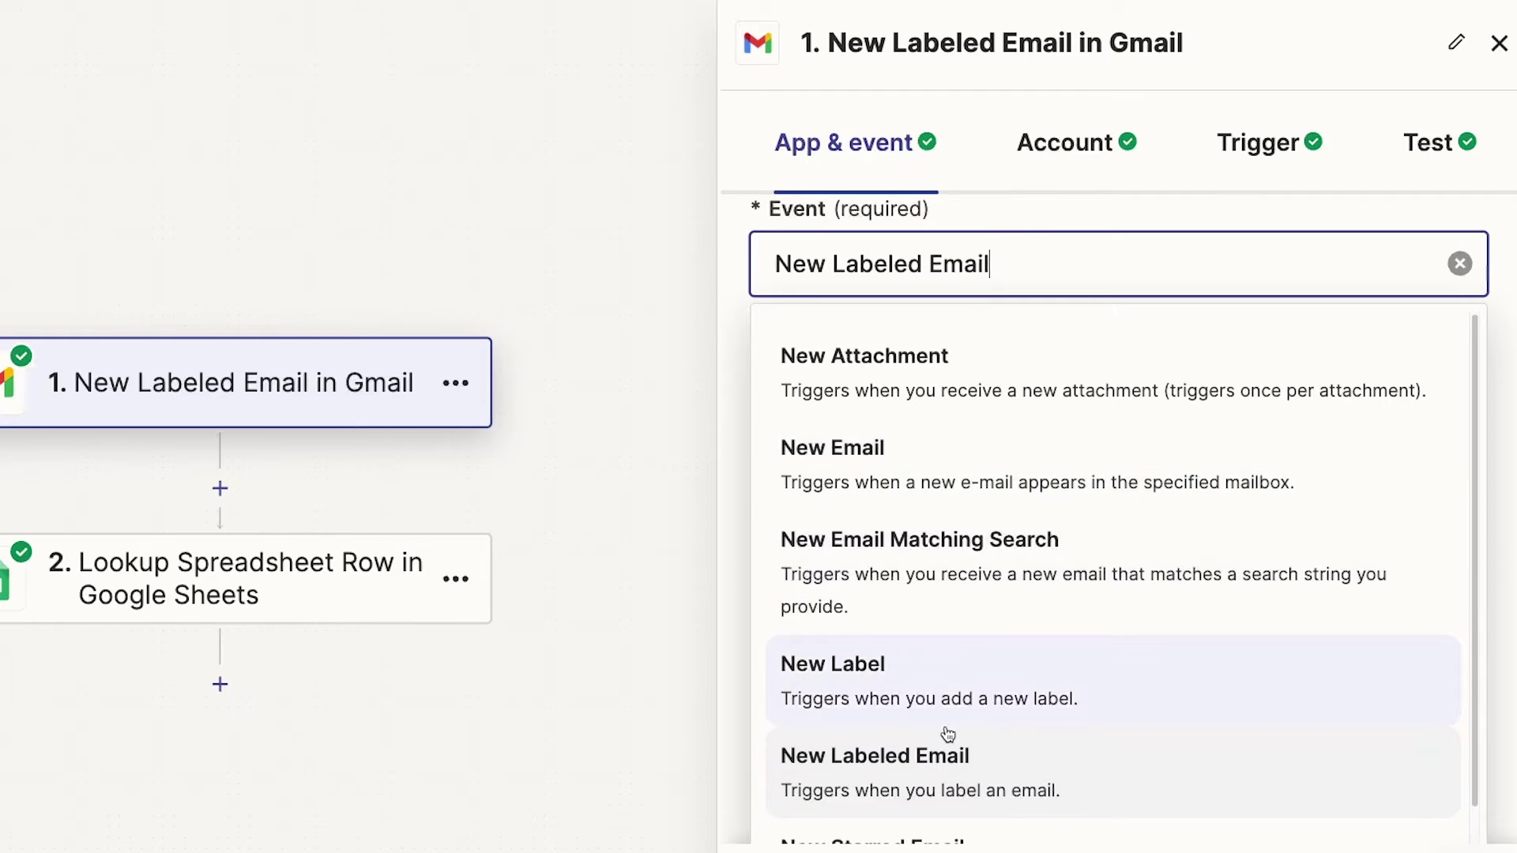
{"action": "left_click", "coordinate": [962, 789]}
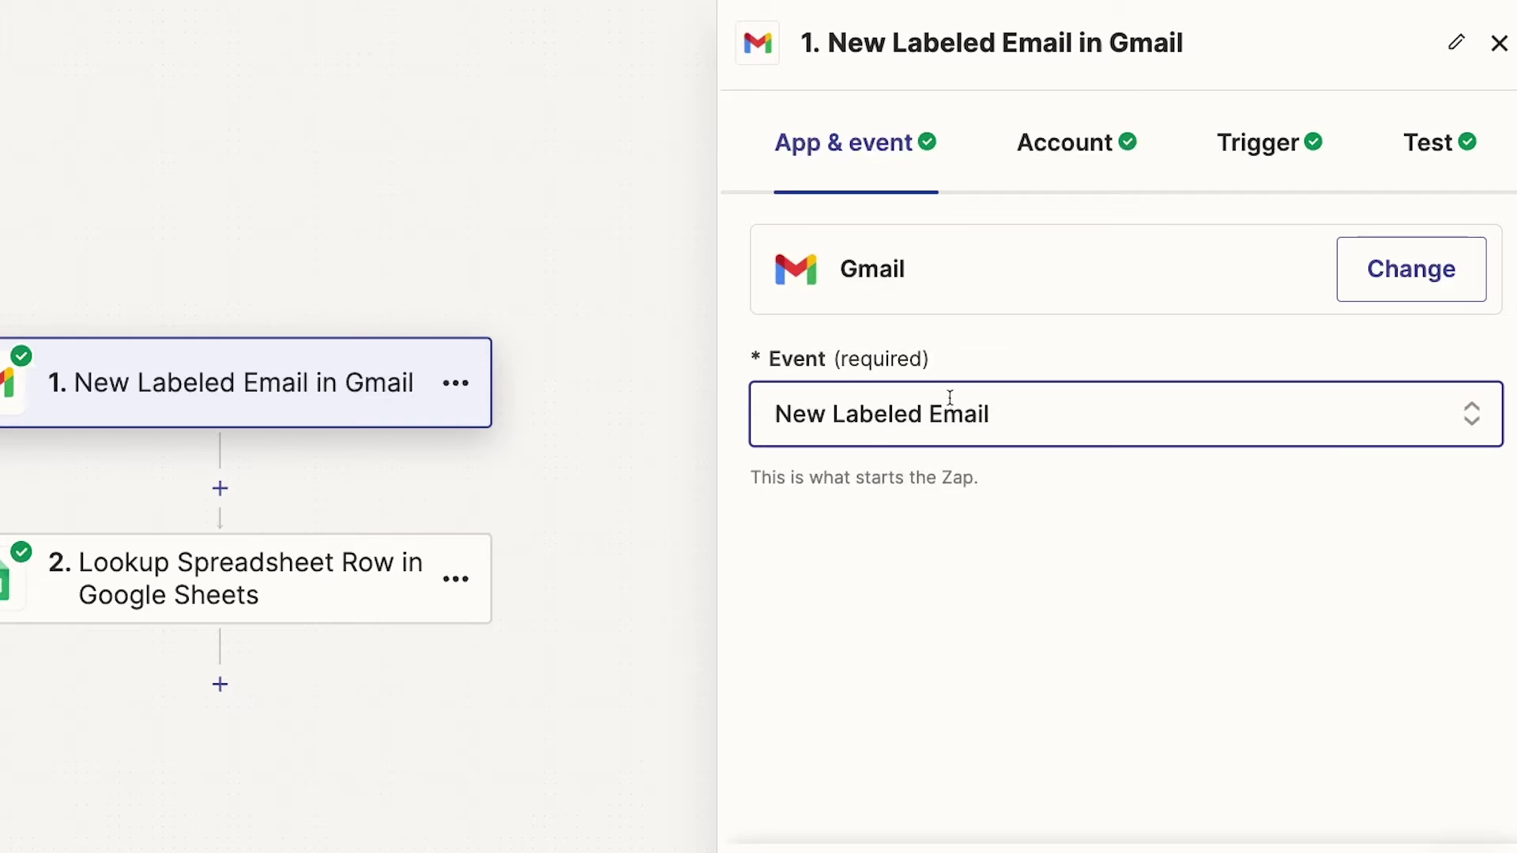
{"action": "left_click", "coordinate": [1262, 142]}
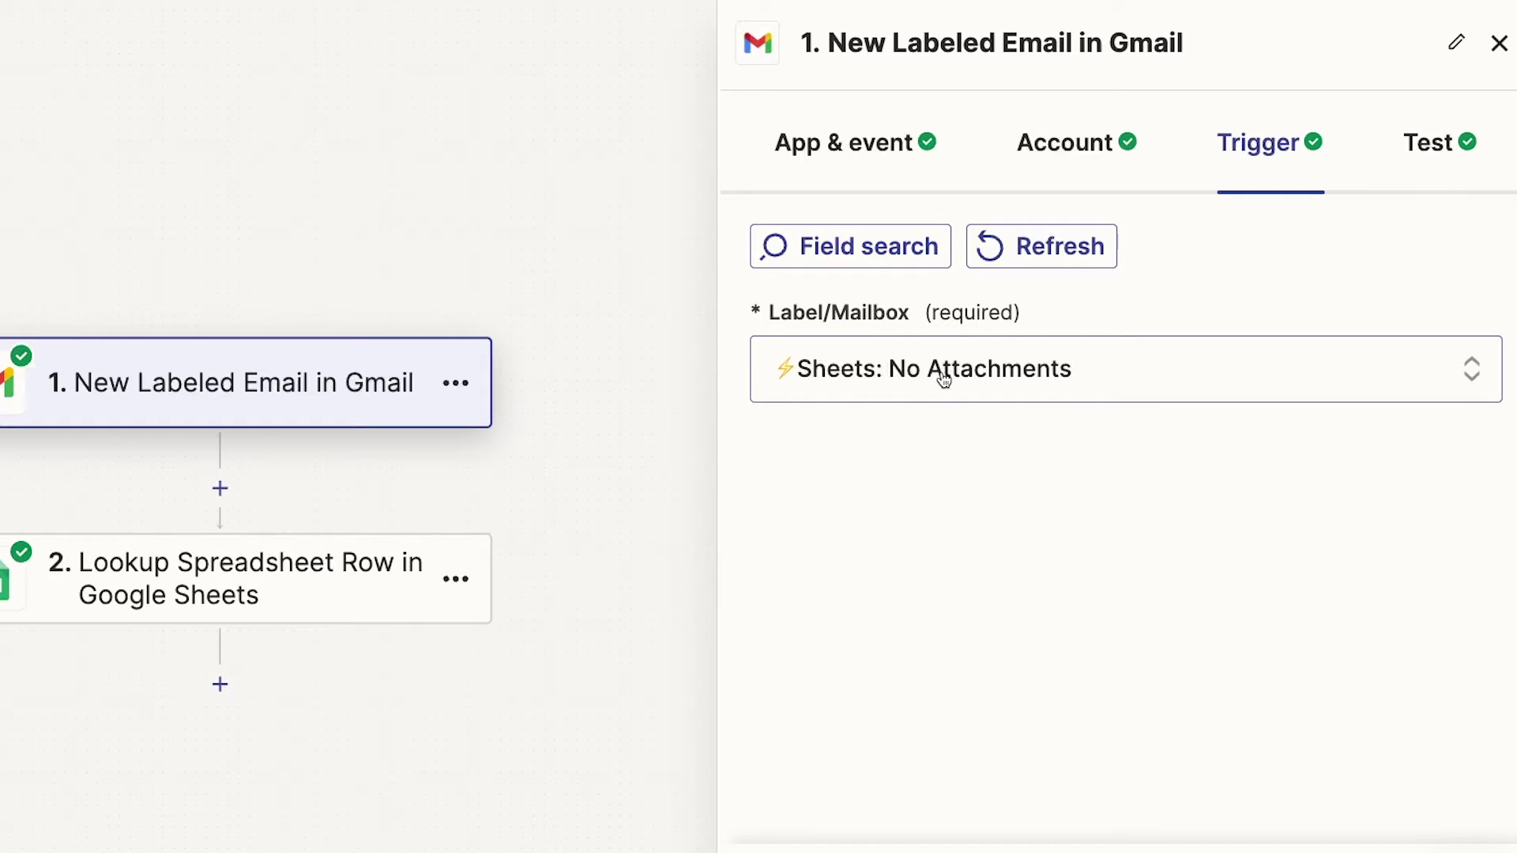
{"action": "left_click", "coordinate": [943, 378]}
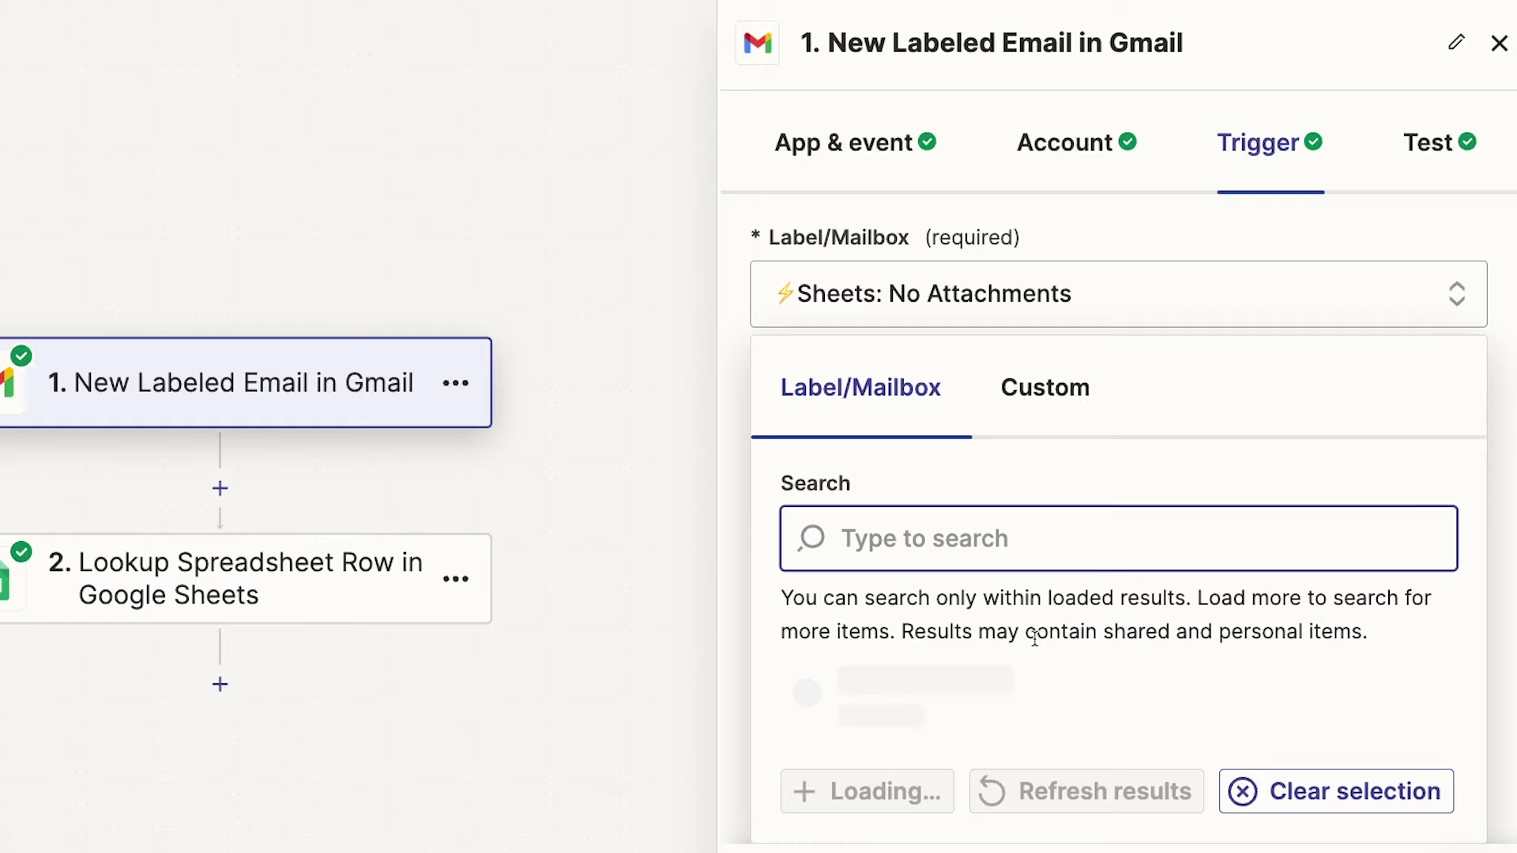
{"action": "scroll", "coordinate": [983, 706], "scroll_direction": "down", "scroll_amount": 6}
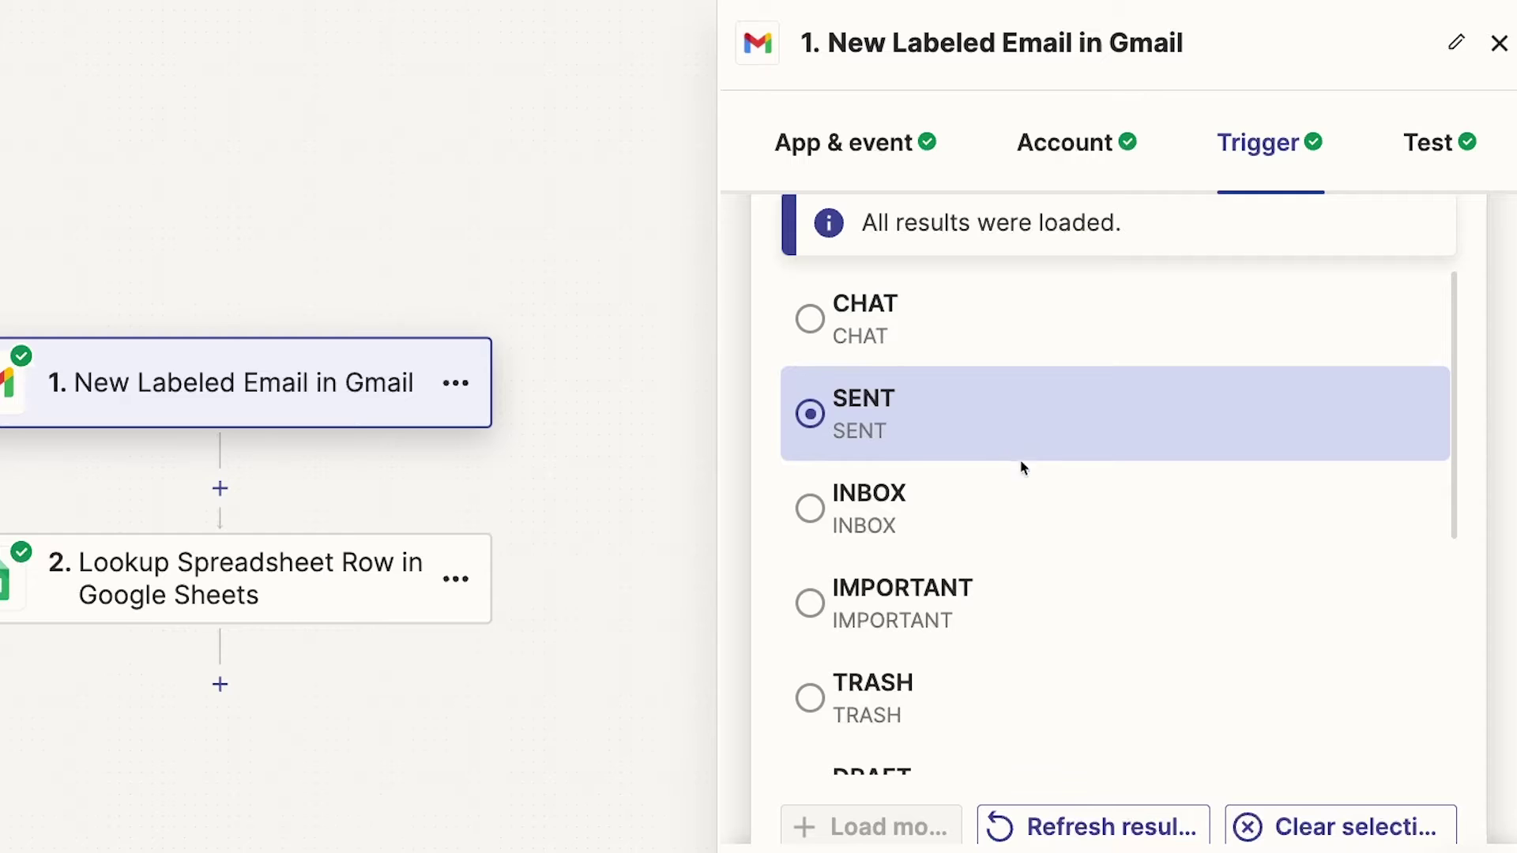
{"action": "scroll", "coordinate": [1111, 509], "scroll_direction": "down", "scroll_amount": 10}
{"action": "scroll", "coordinate": [1114, 514], "scroll_direction": "down", "scroll_amount": 2}
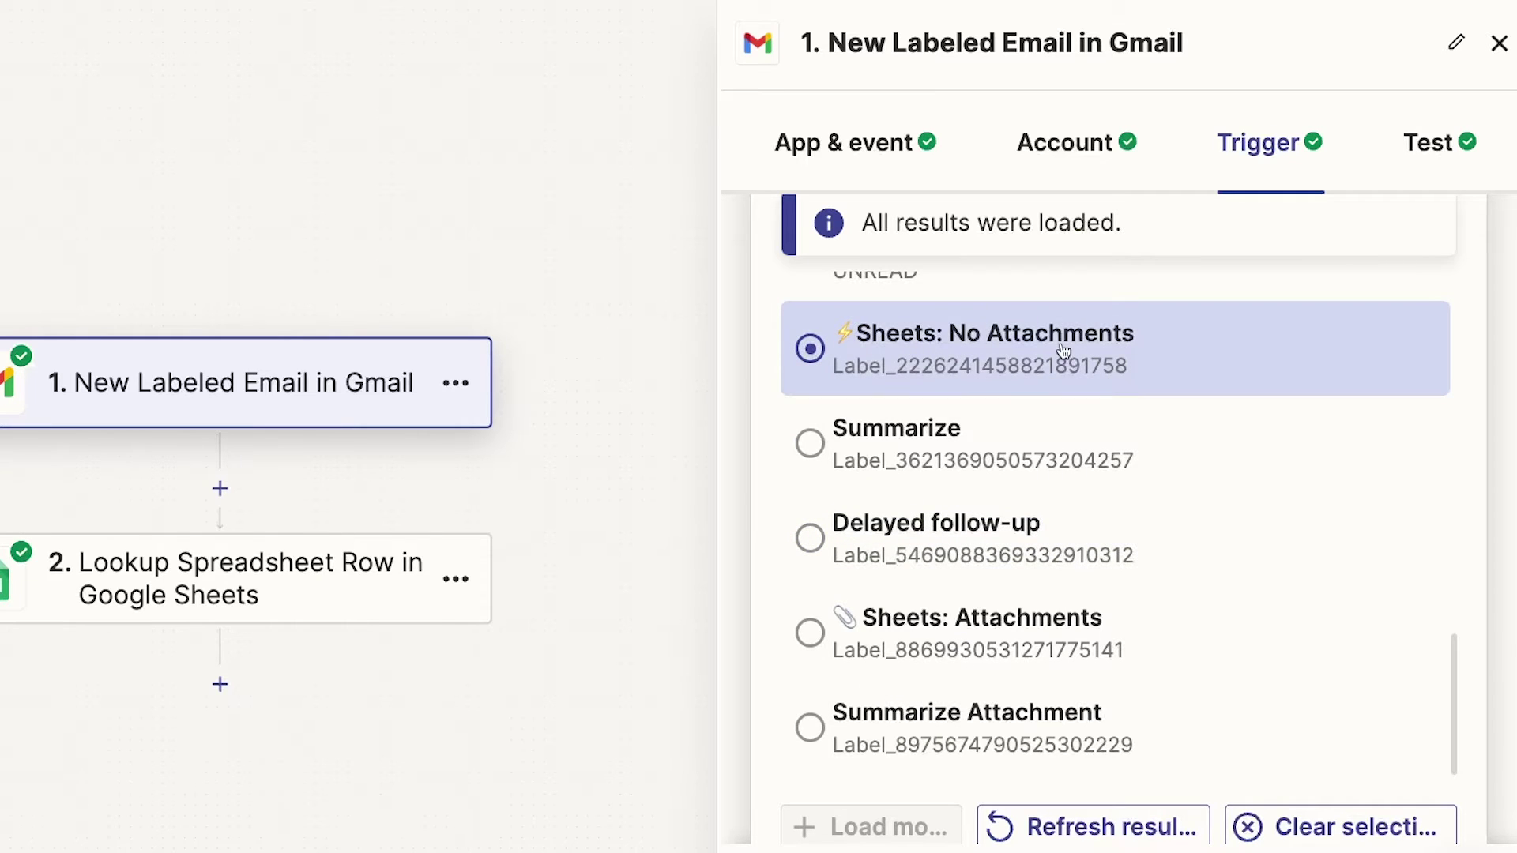
{"action": "left_click", "coordinate": [1064, 352]}
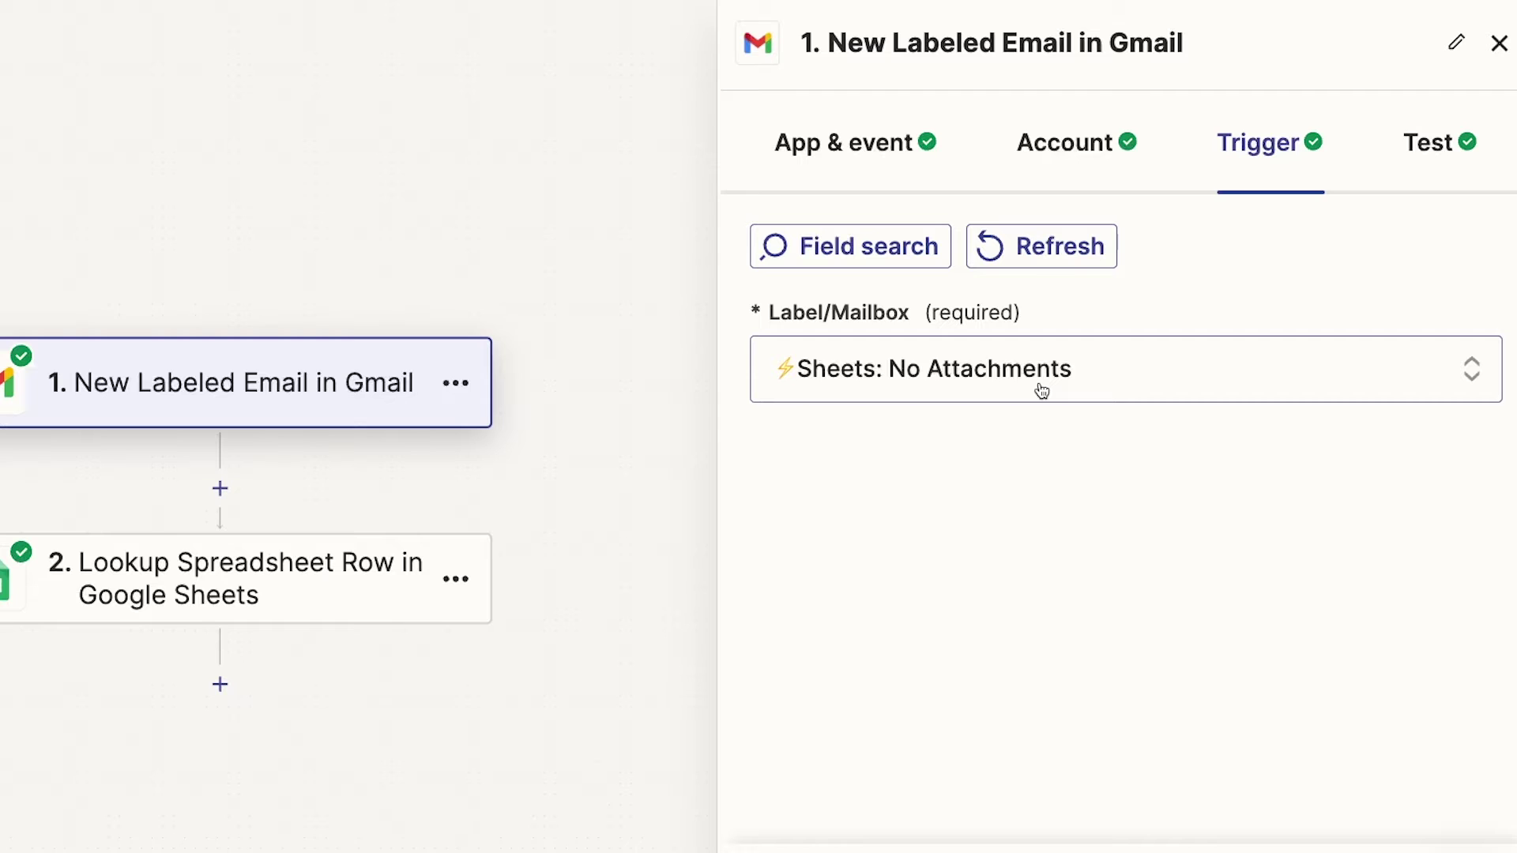
Test the Gmail trigger, find new records, and keep Labeled Email D as the sample
{"action": "left_click", "coordinate": [1400, 161]}
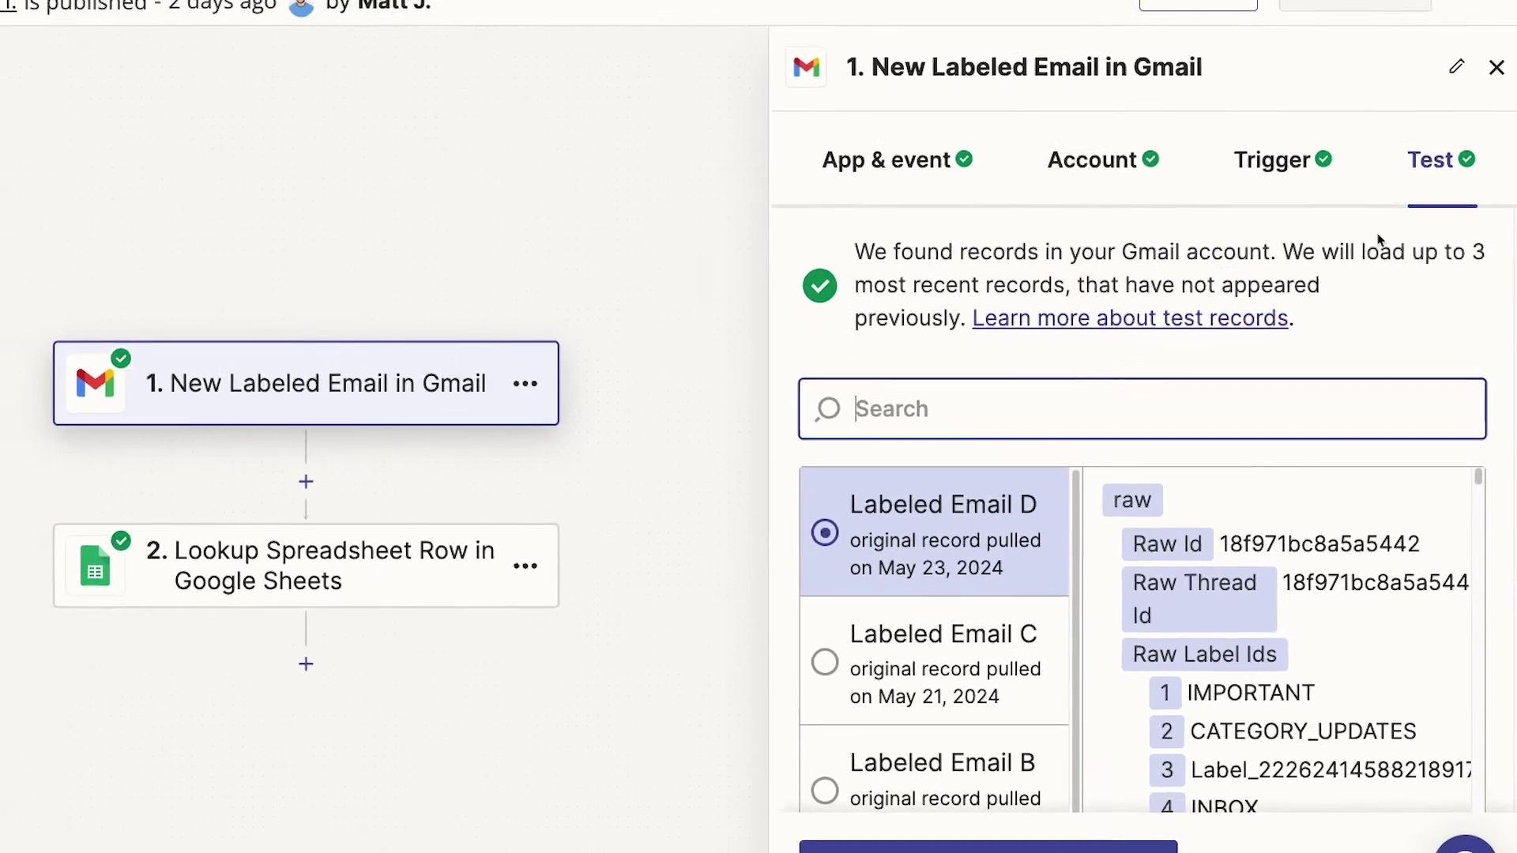
{"action": "scroll", "coordinate": [1027, 624], "scroll_direction": "down", "scroll_amount": 1}
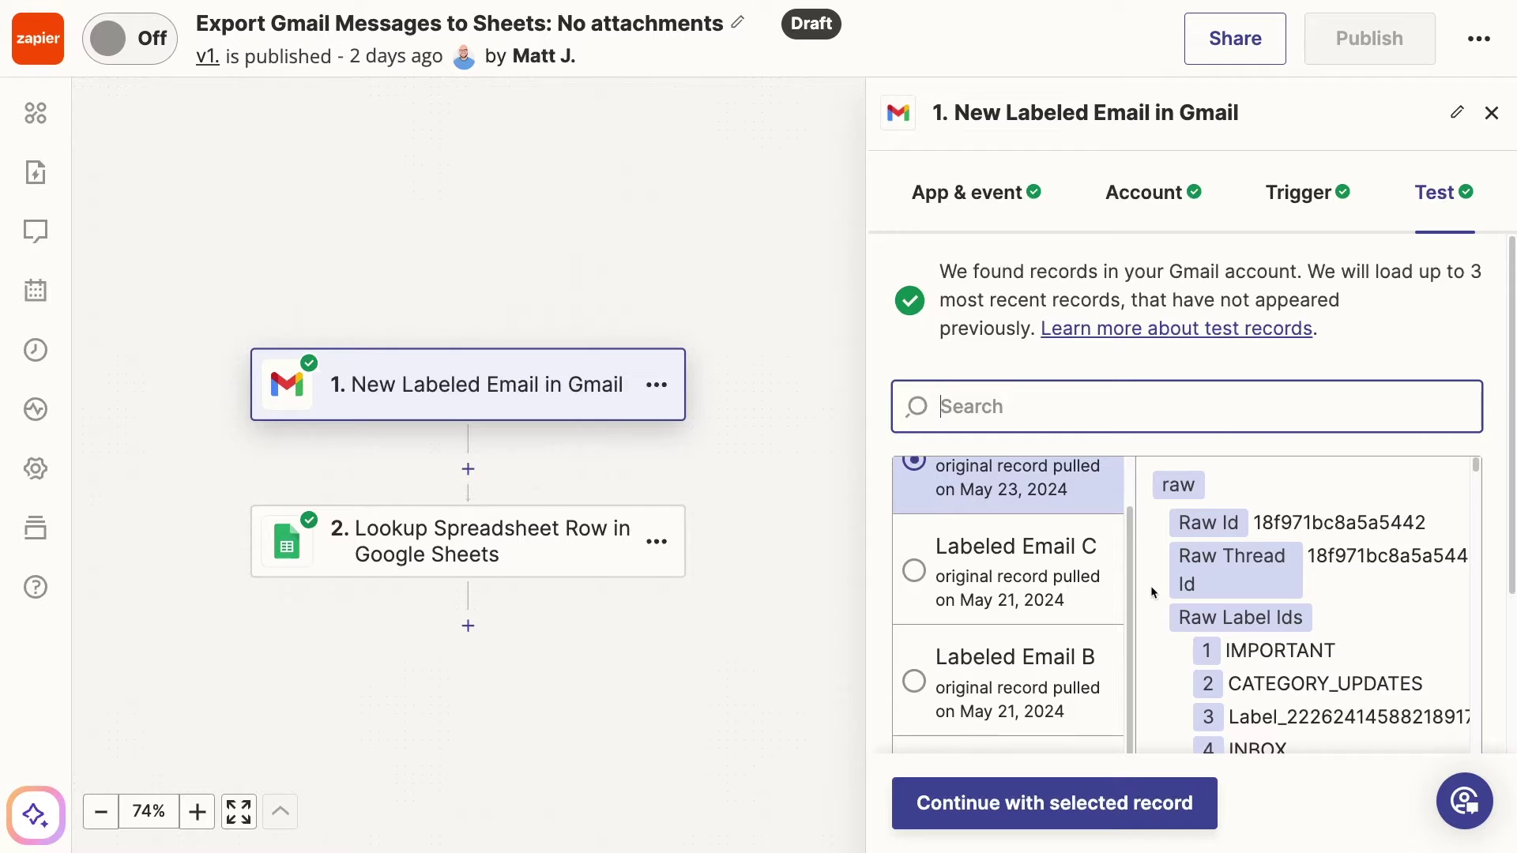
{"action": "scroll", "coordinate": [1151, 591], "scroll_direction": "down", "scroll_amount": 3}
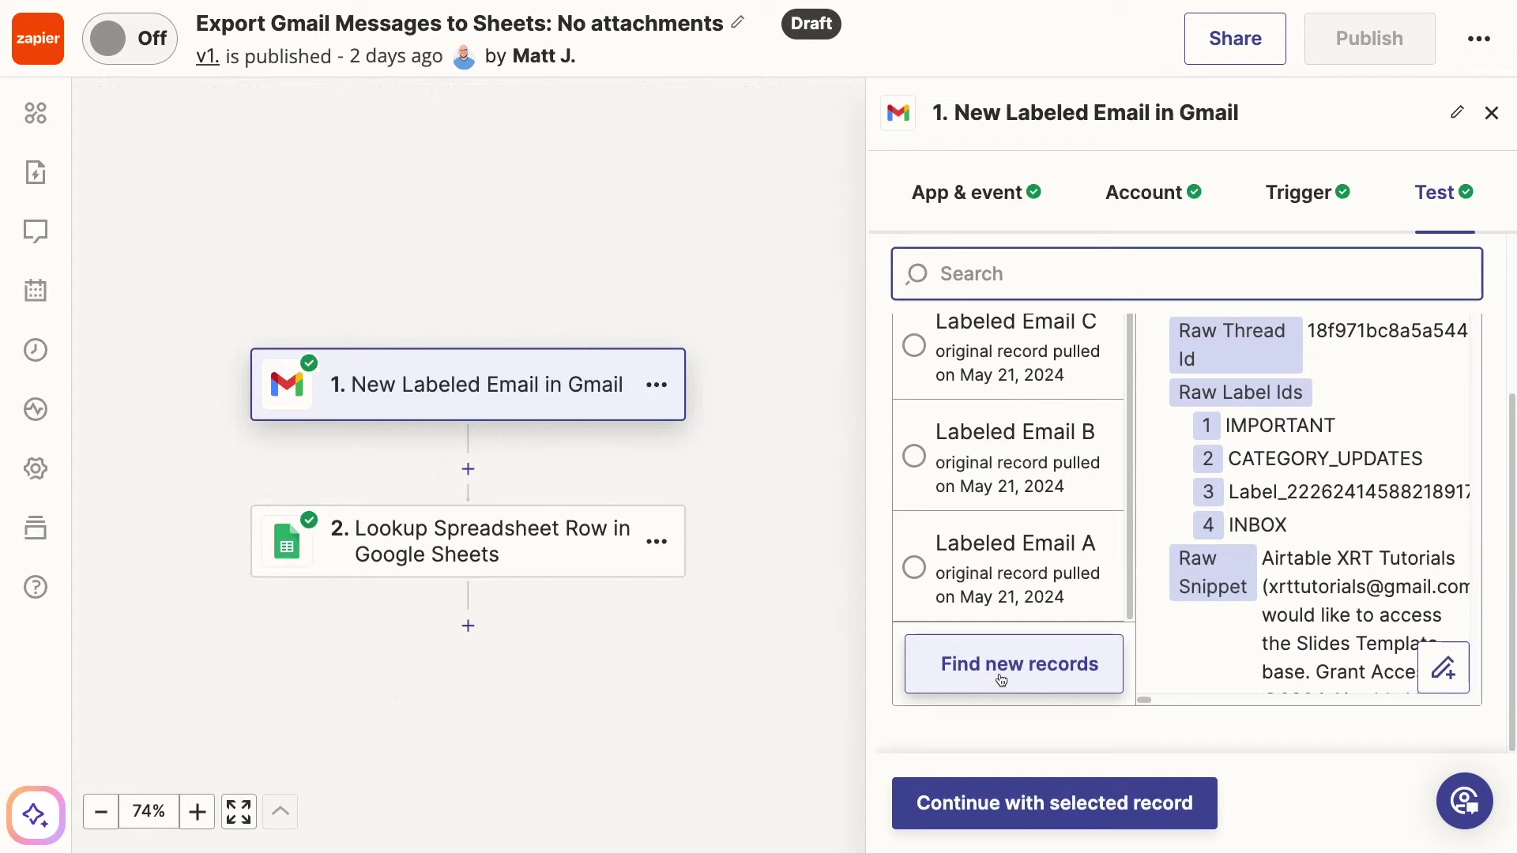
{"action": "left_click", "coordinate": [1014, 676]}
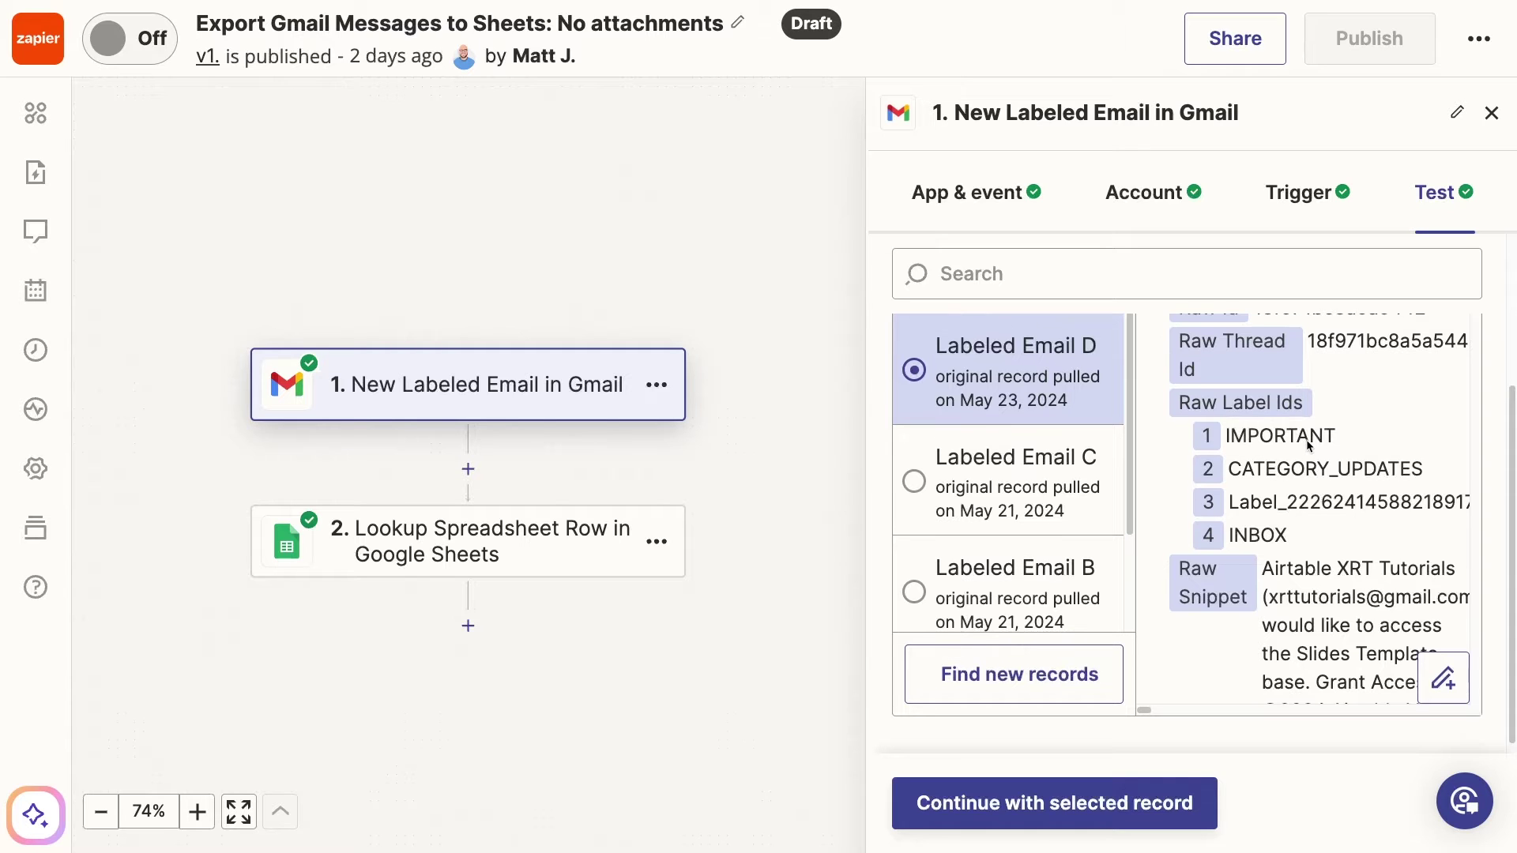
{"action": "scroll", "coordinate": [1307, 448], "scroll_direction": "up", "scroll_amount": 1}
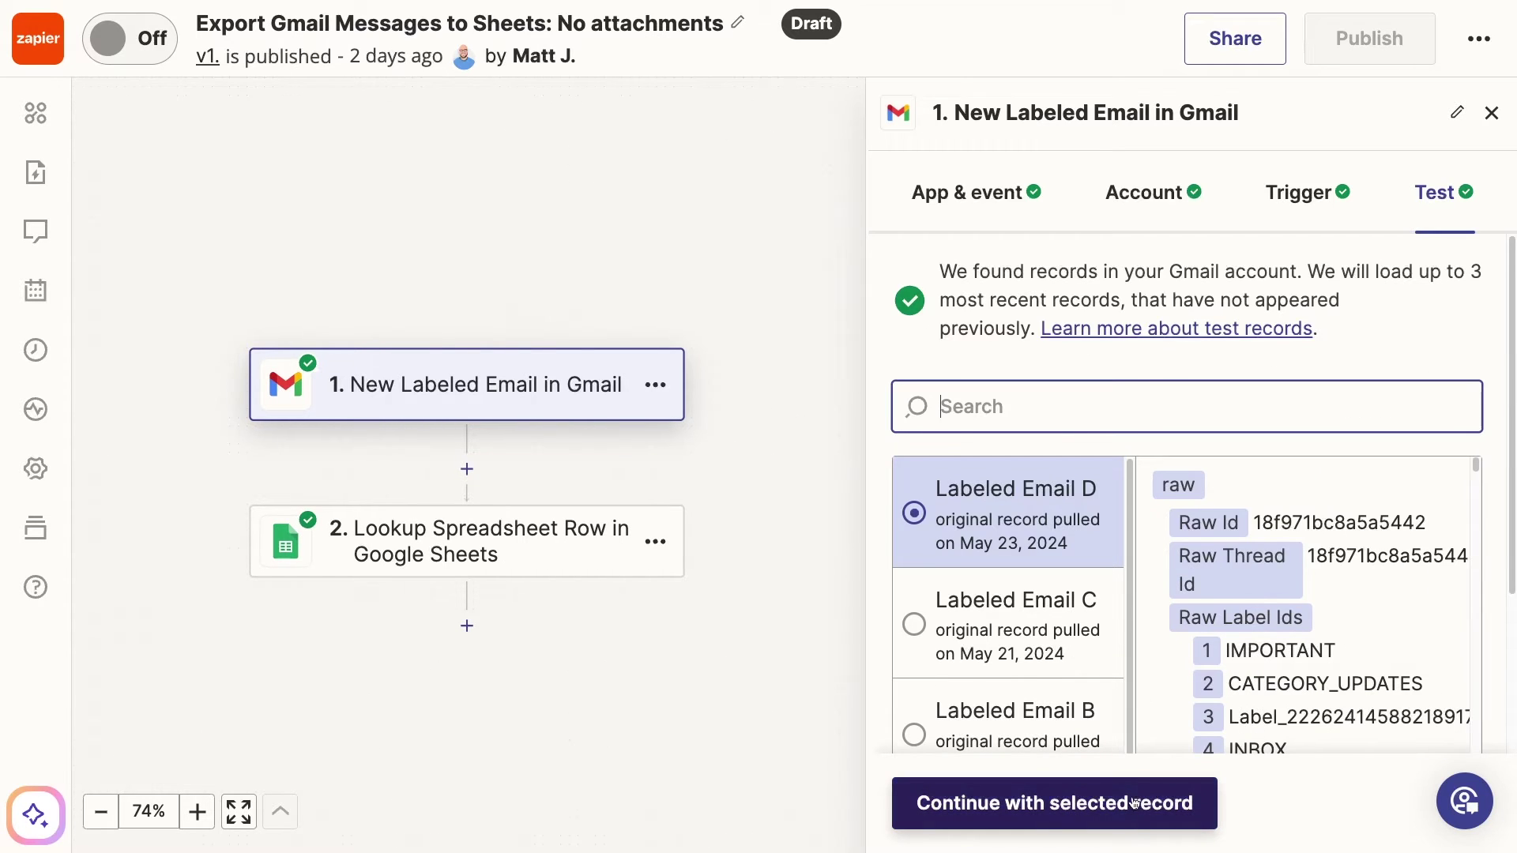
Continue with Labeled Email D and review the row mappings: Message ID, Sender Name, Subject, Body, Time Recieved
{"action": "left_click", "coordinate": [1131, 801]}
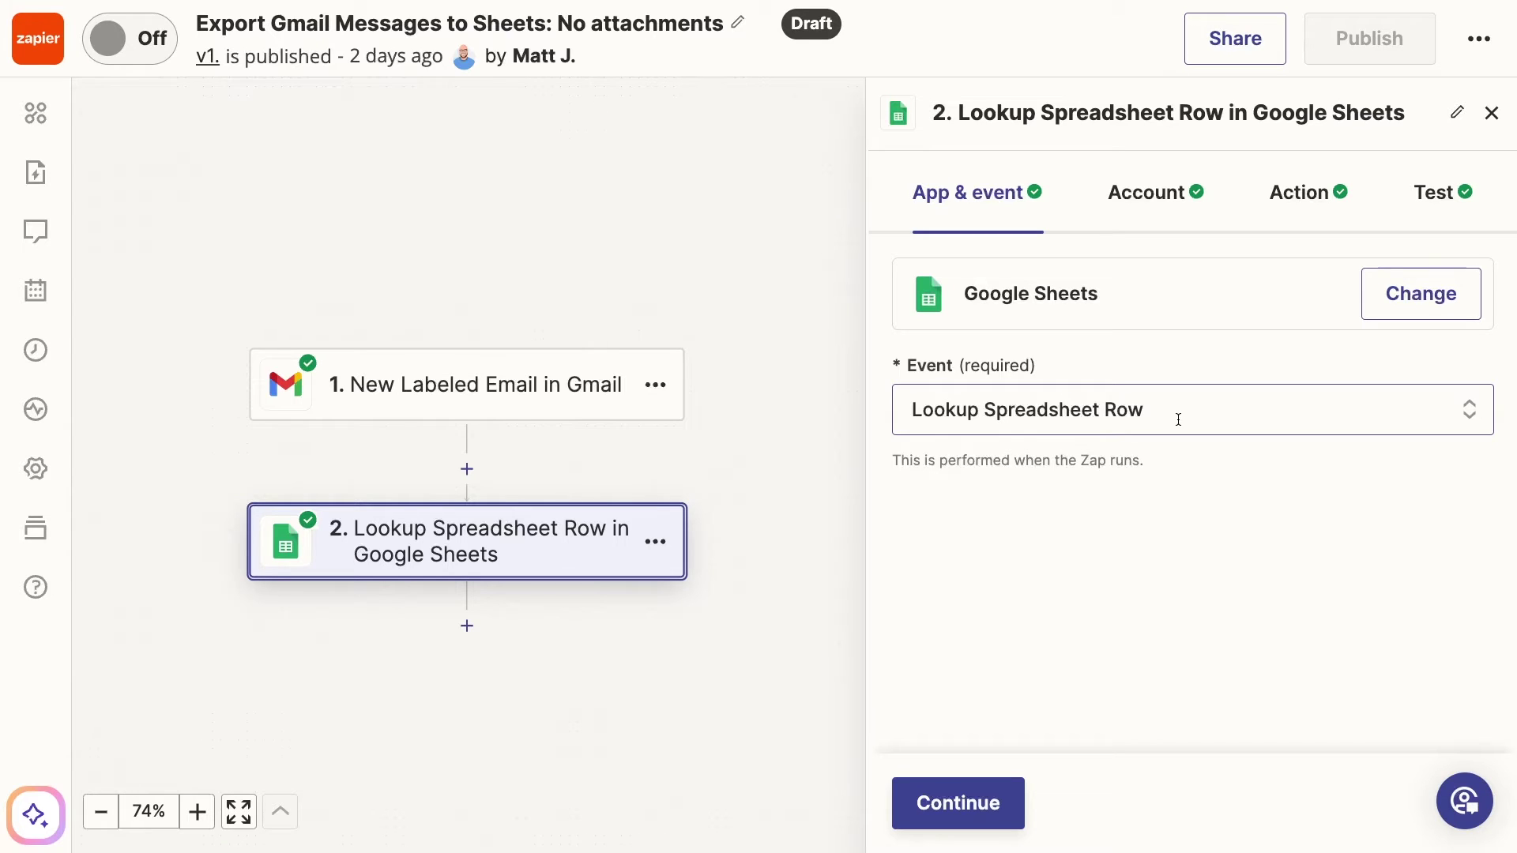
{"action": "left_click", "coordinate": [1305, 211]}
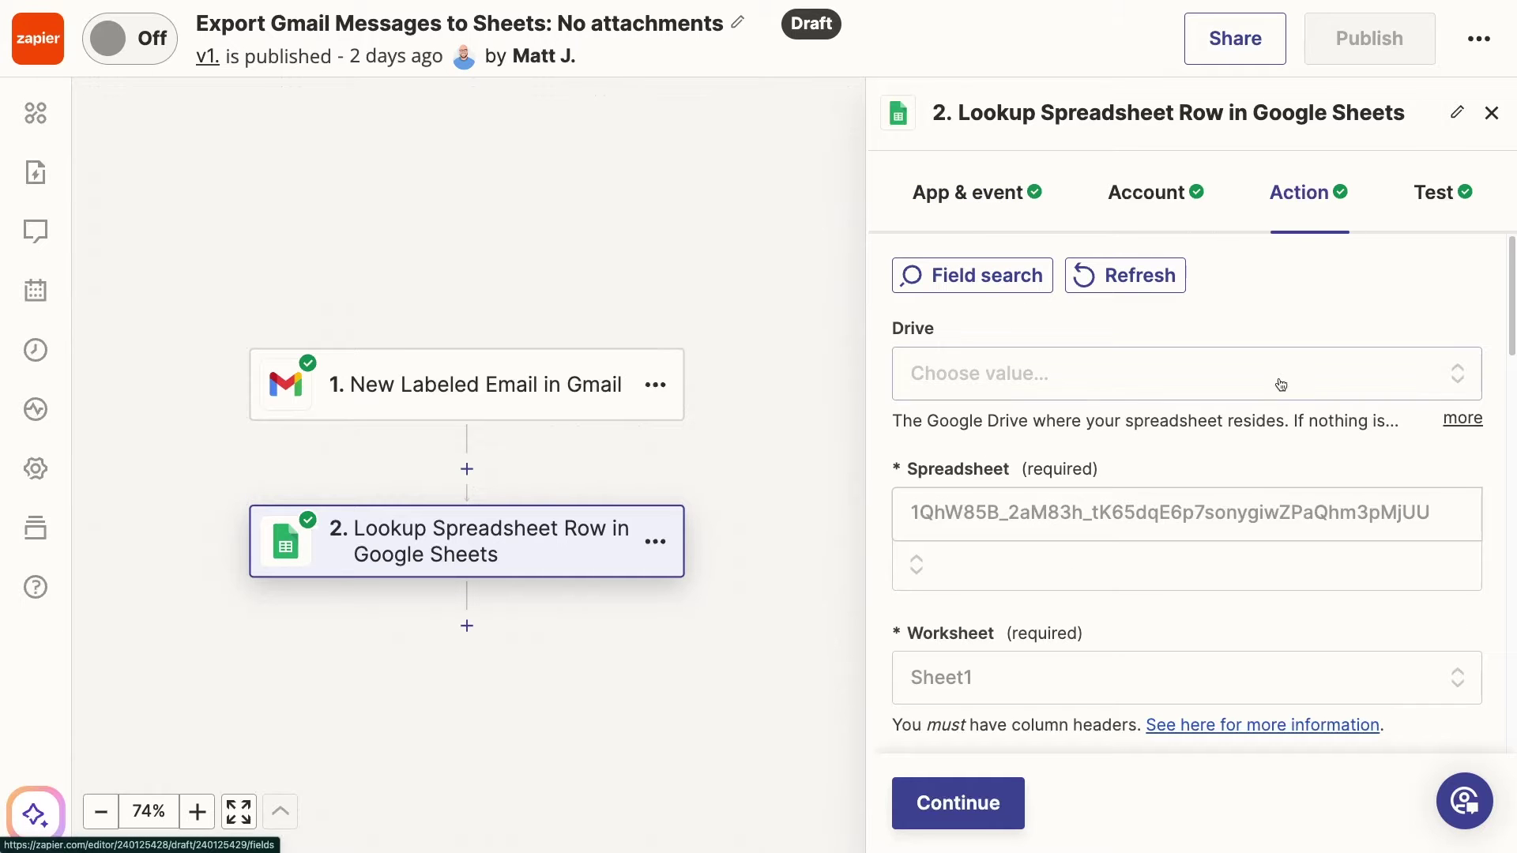
{"action": "scroll", "coordinate": [1267, 475], "scroll_direction": "down", "scroll_amount": 1}
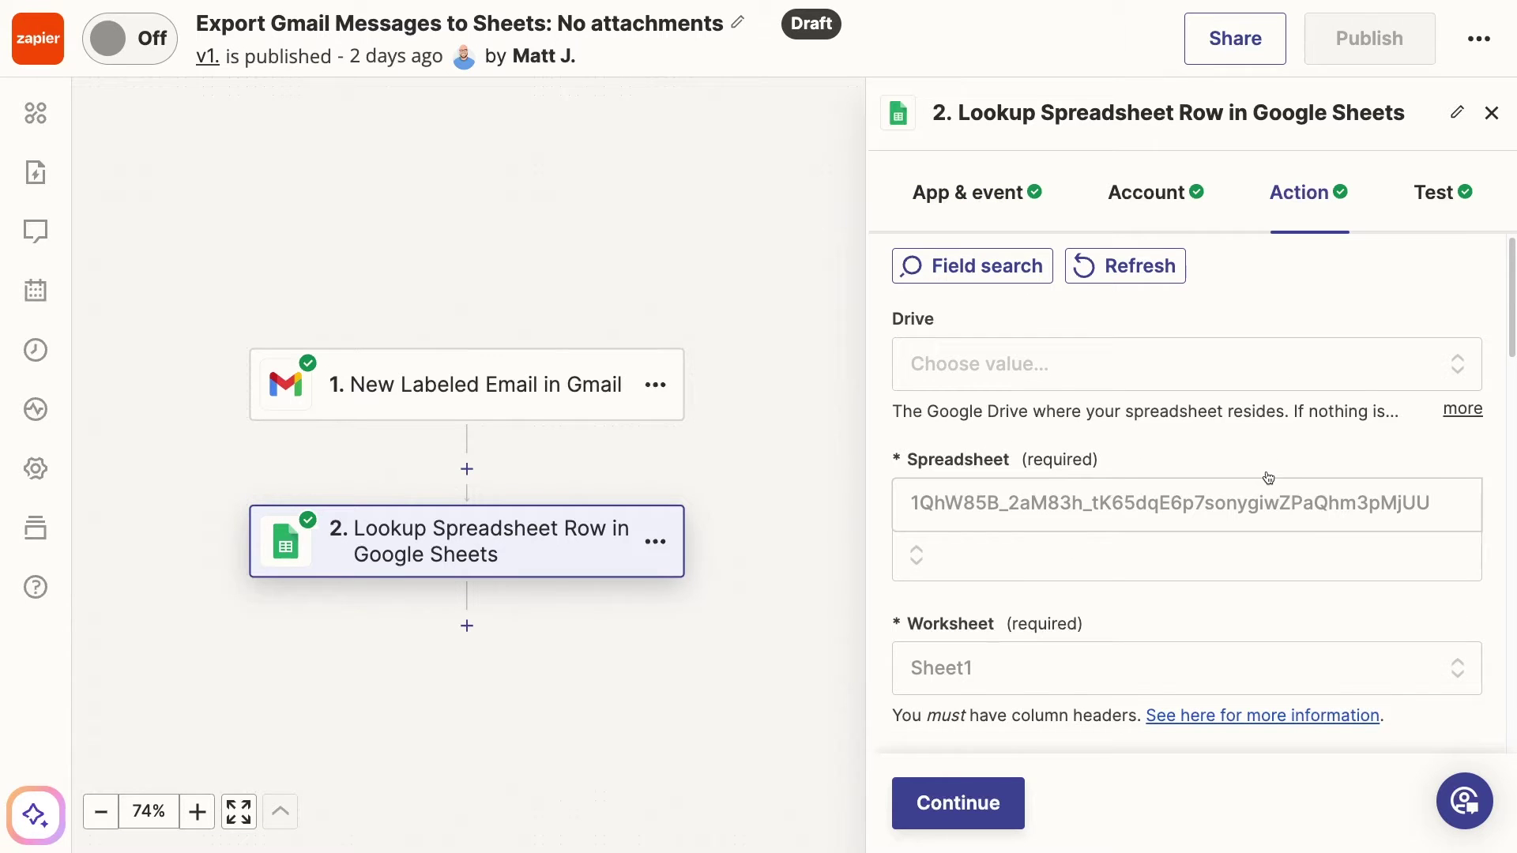
{"action": "scroll", "coordinate": [1266, 471], "scroll_direction": "down", "scroll_amount": 3}
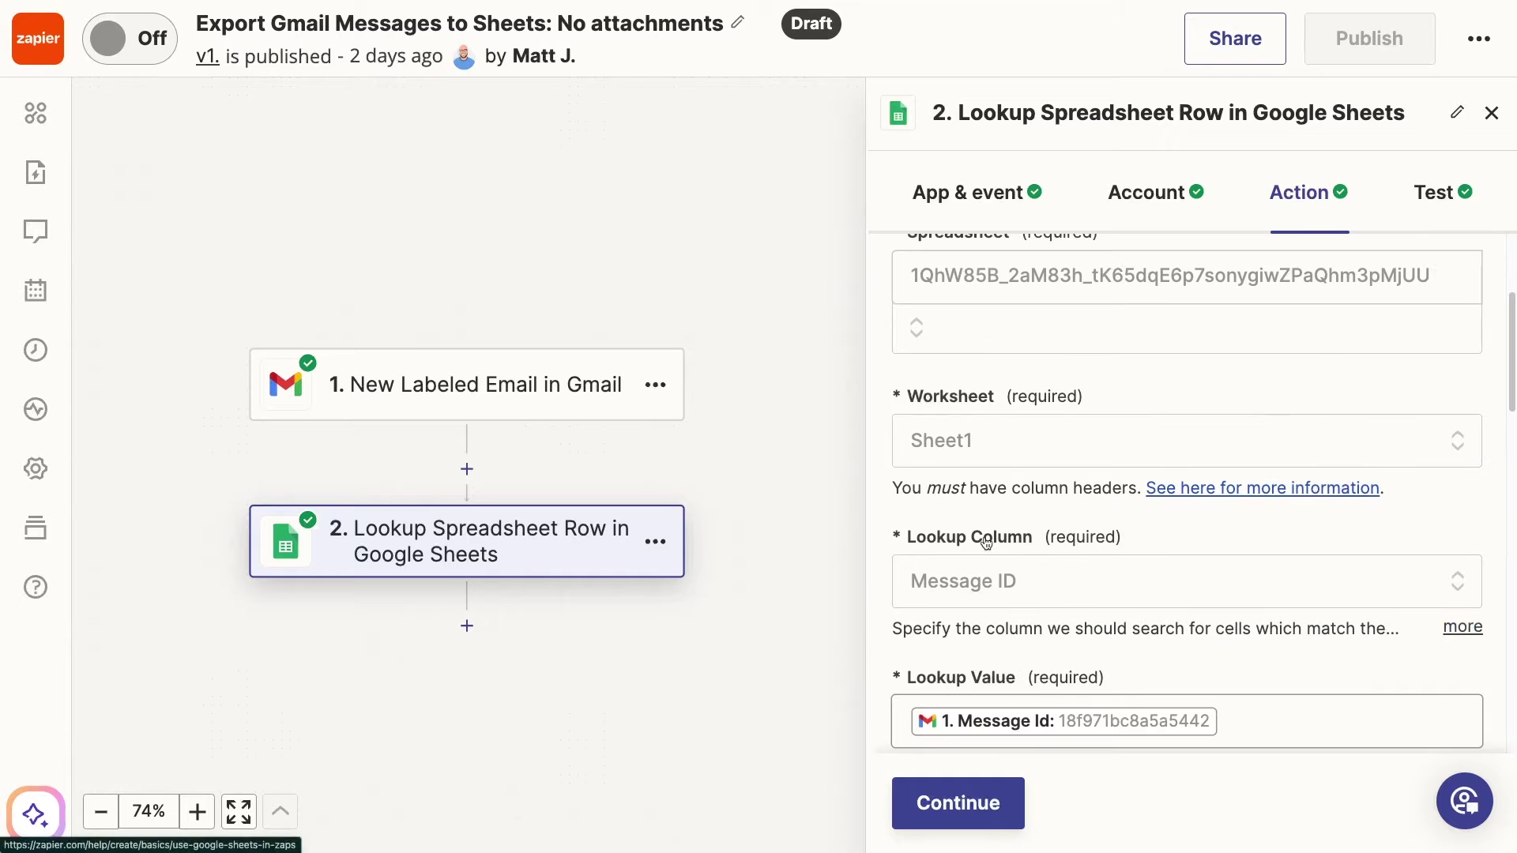
{"action": "scroll", "coordinate": [984, 550], "scroll_direction": "down", "scroll_amount": 1}
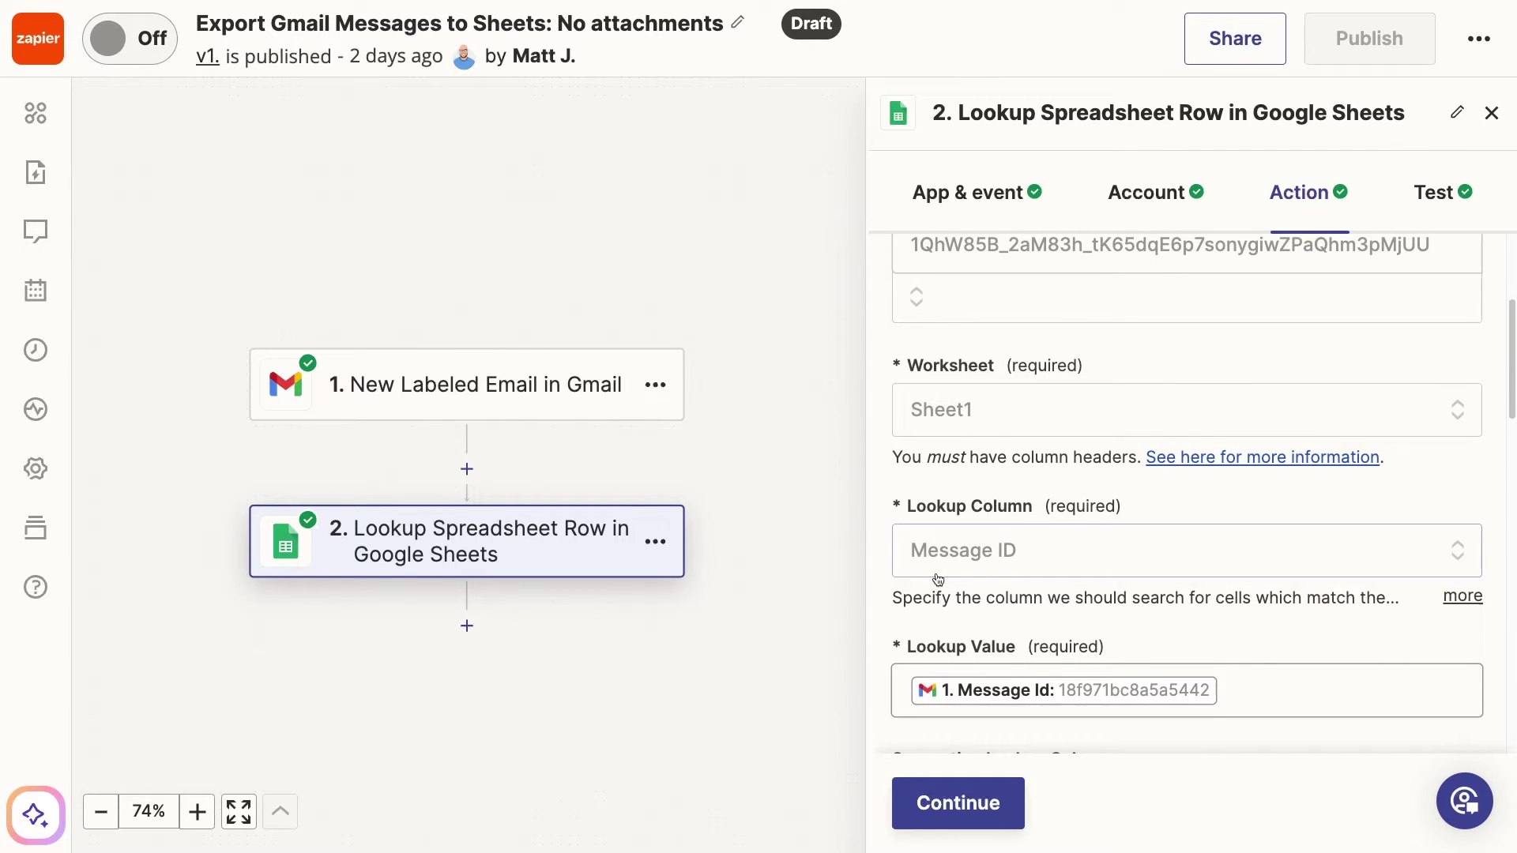
{"action": "scroll", "coordinate": [1007, 569], "scroll_direction": "down", "scroll_amount": 1}
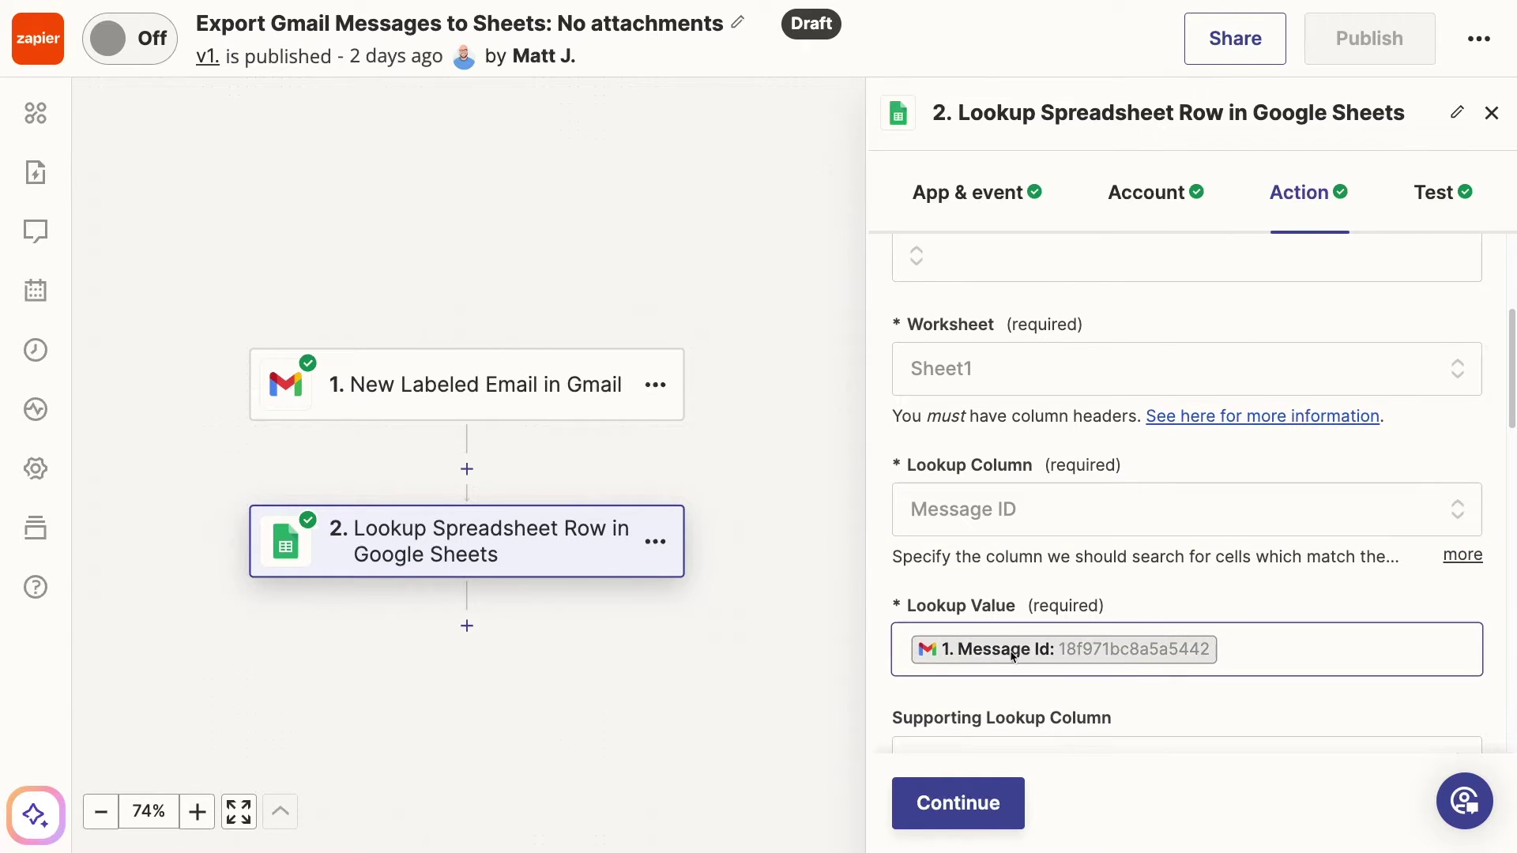
{"action": "scroll", "coordinate": [1038, 665], "scroll_direction": "down", "scroll_amount": 1}
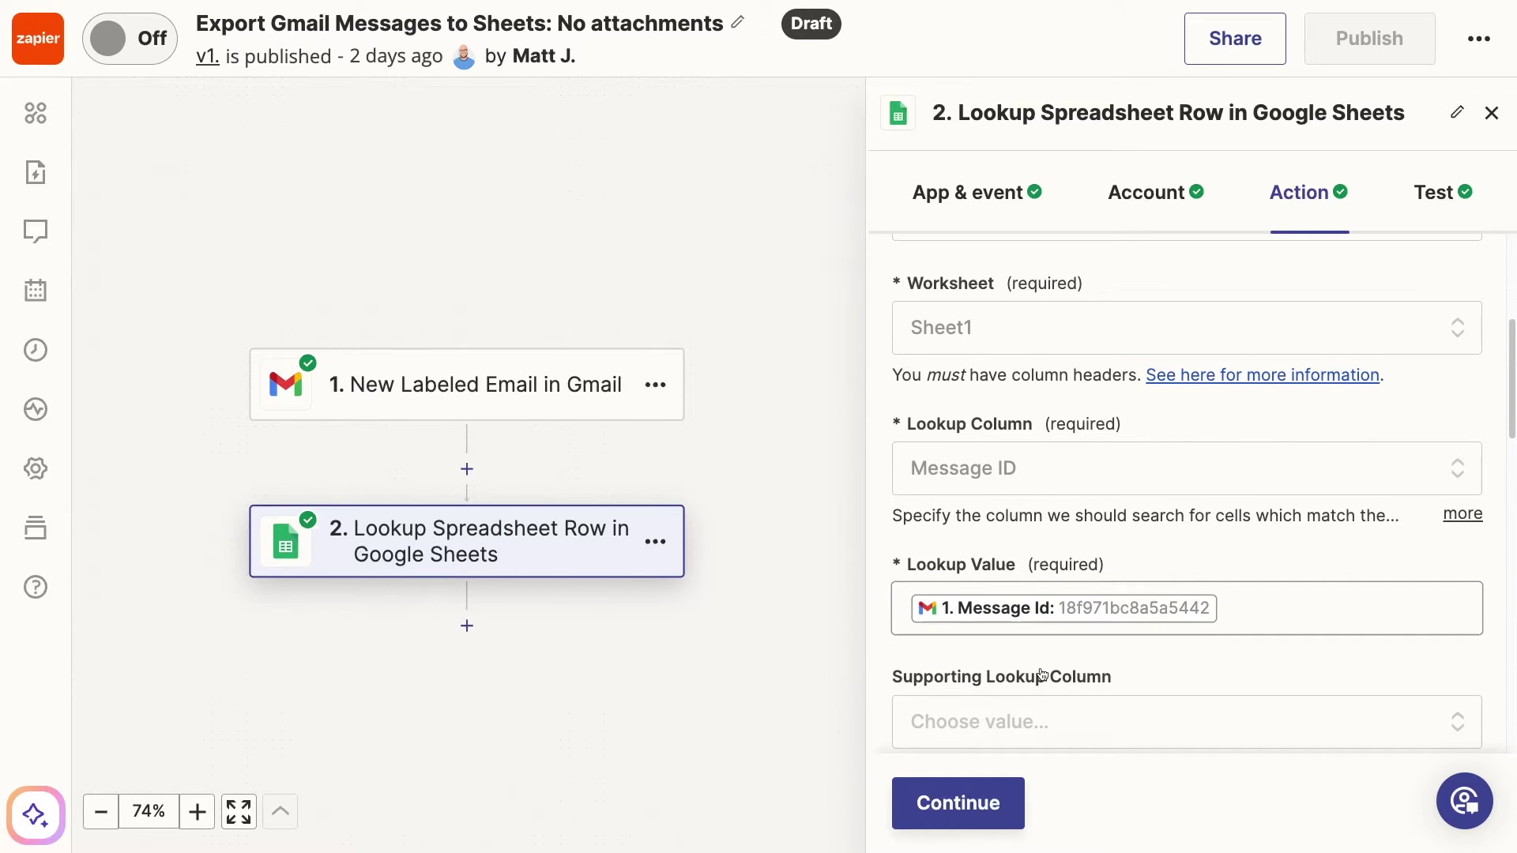
{"action": "scroll", "coordinate": [1042, 674], "scroll_direction": "down", "scroll_amount": 1}
{"action": "scroll", "coordinate": [1051, 667], "scroll_direction": "down", "scroll_amount": 1}
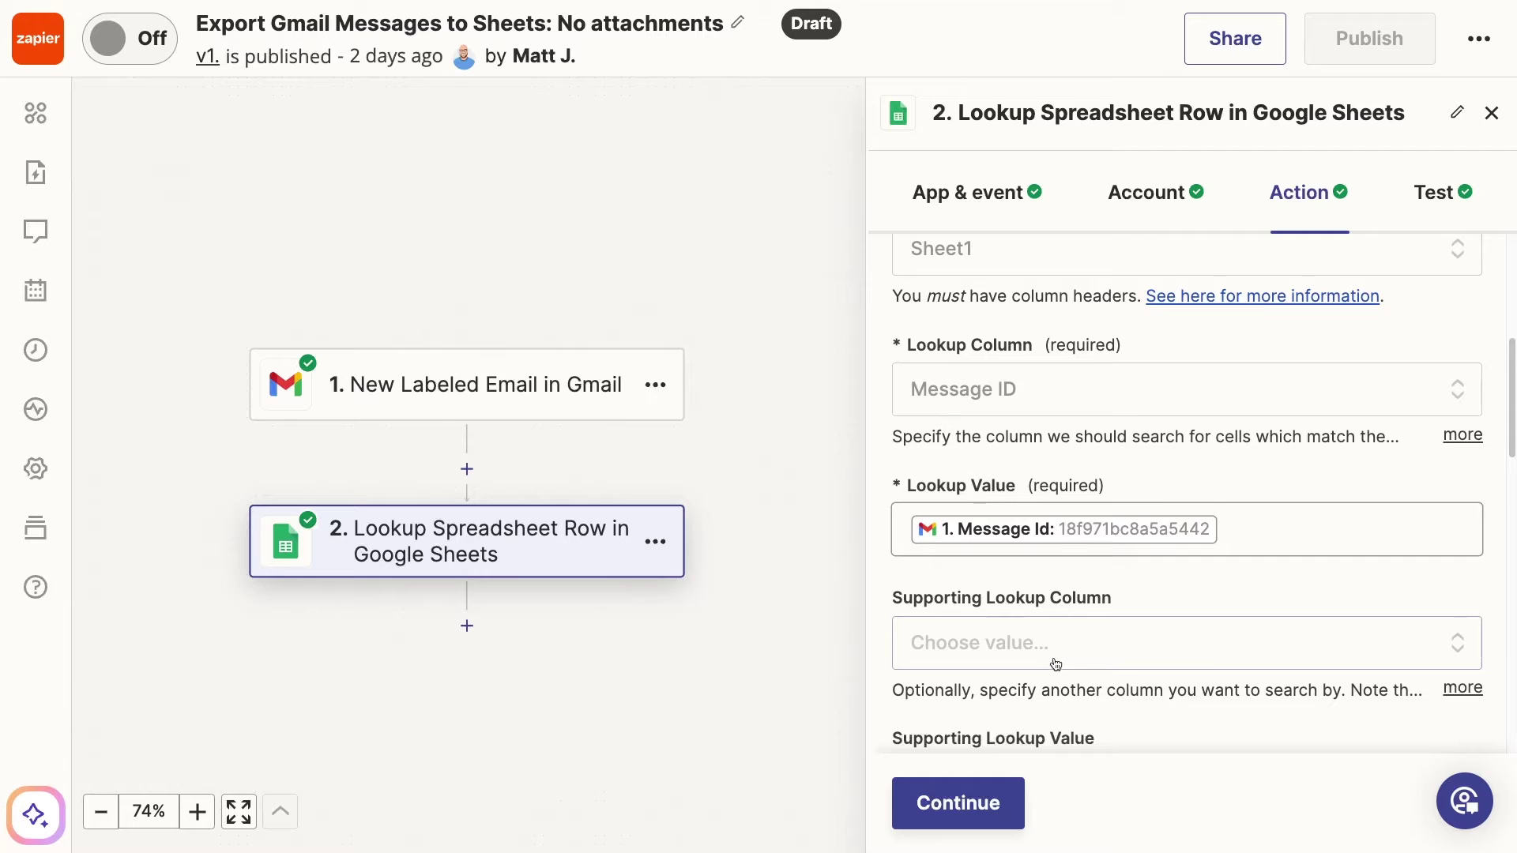
{"action": "scroll", "coordinate": [1056, 664], "scroll_direction": "down", "scroll_amount": 10}
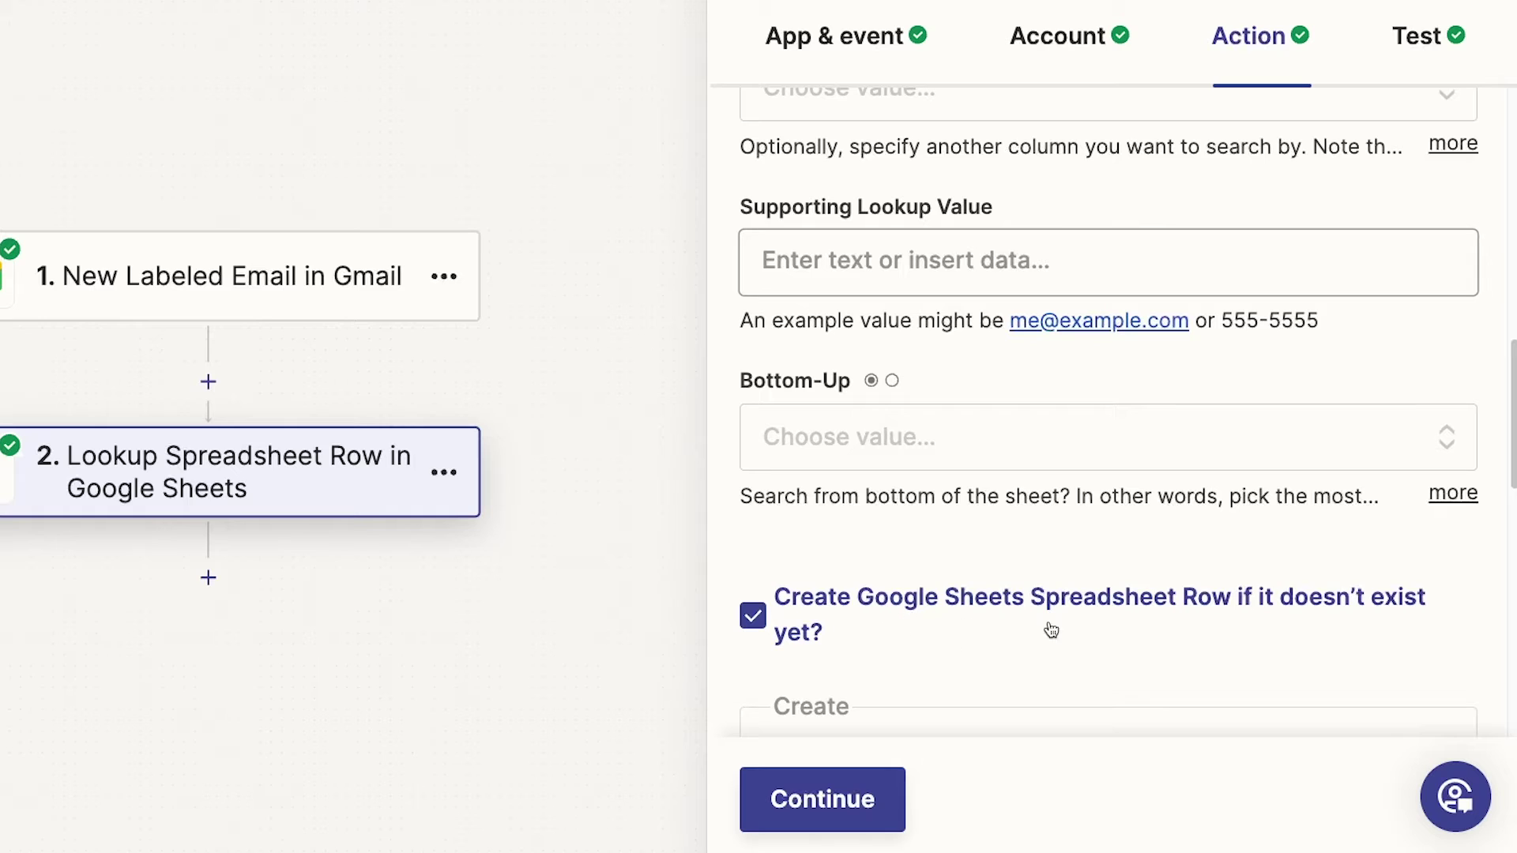
{"action": "scroll", "coordinate": [1158, 621], "scroll_direction": "down", "scroll_amount": 1}
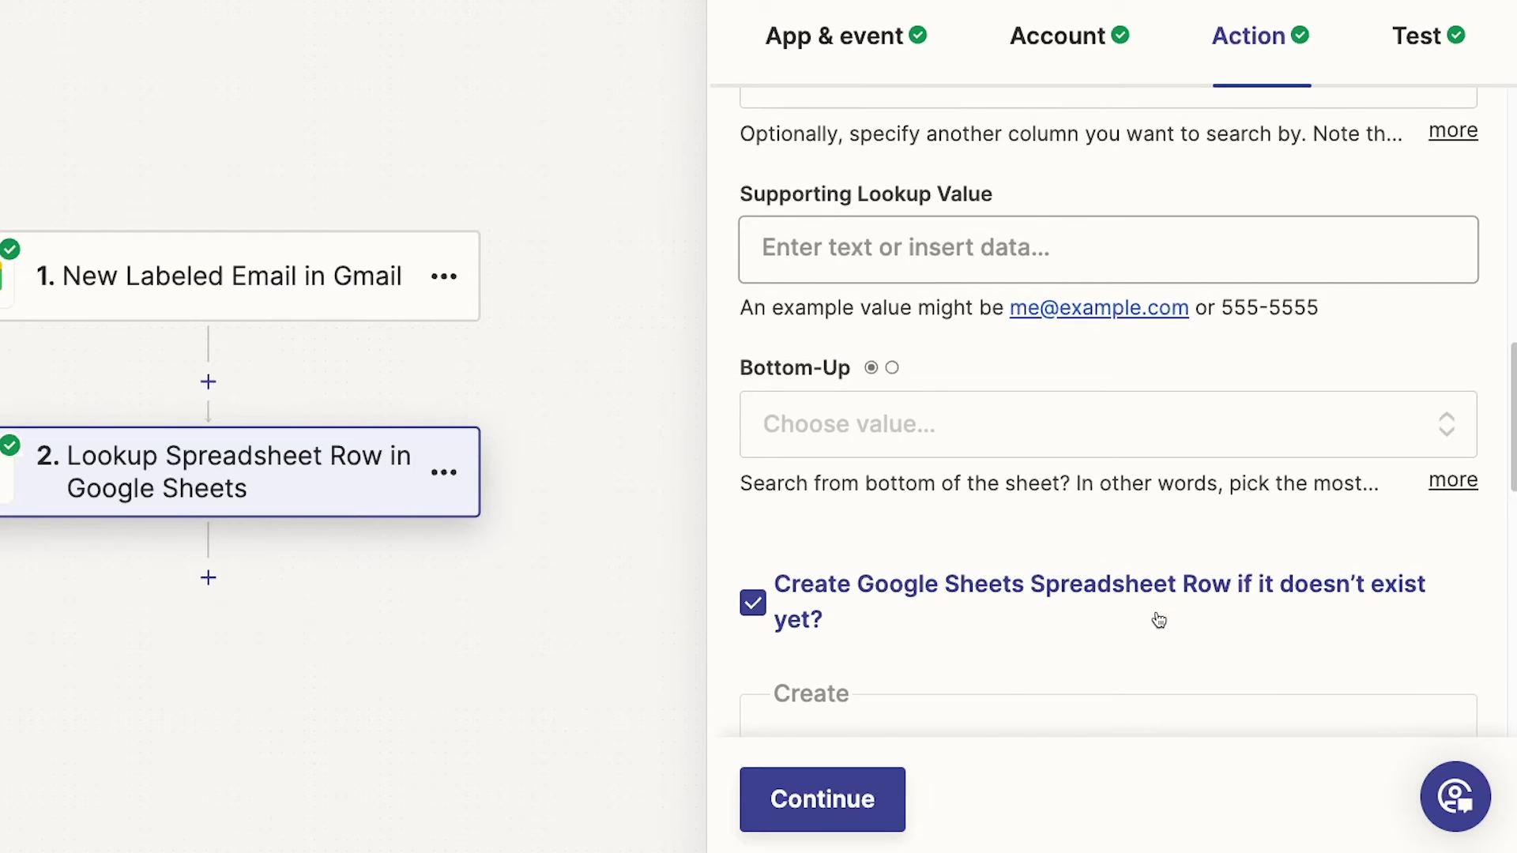
{"action": "scroll", "coordinate": [1158, 621], "scroll_direction": "down", "scroll_amount": 2}
{"action": "scroll", "coordinate": [1155, 614], "scroll_direction": "down", "scroll_amount": 1}
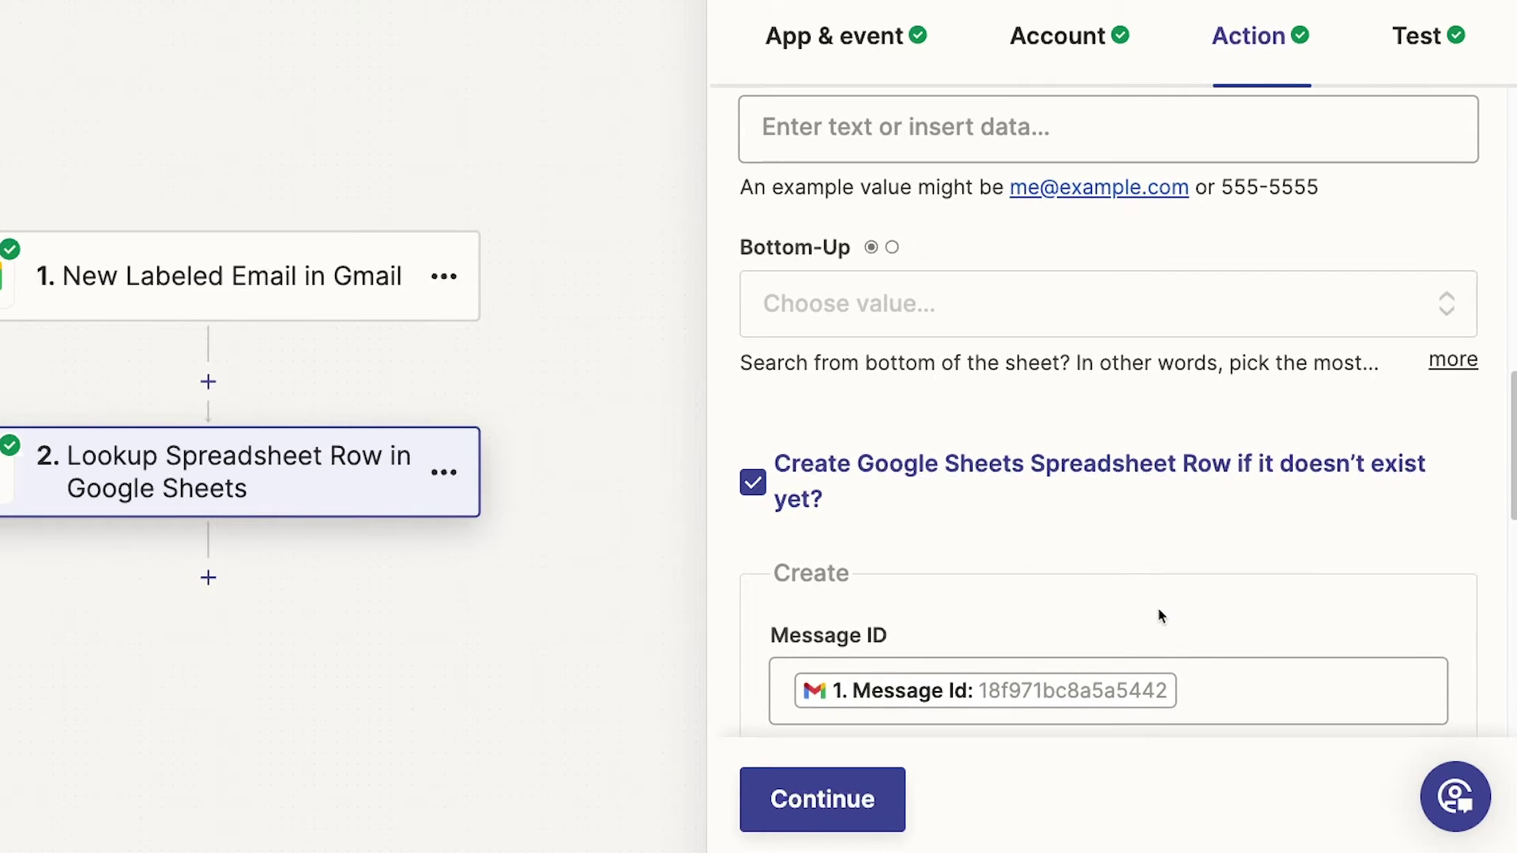
{"action": "scroll", "coordinate": [1158, 617], "scroll_direction": "down", "scroll_amount": 1}
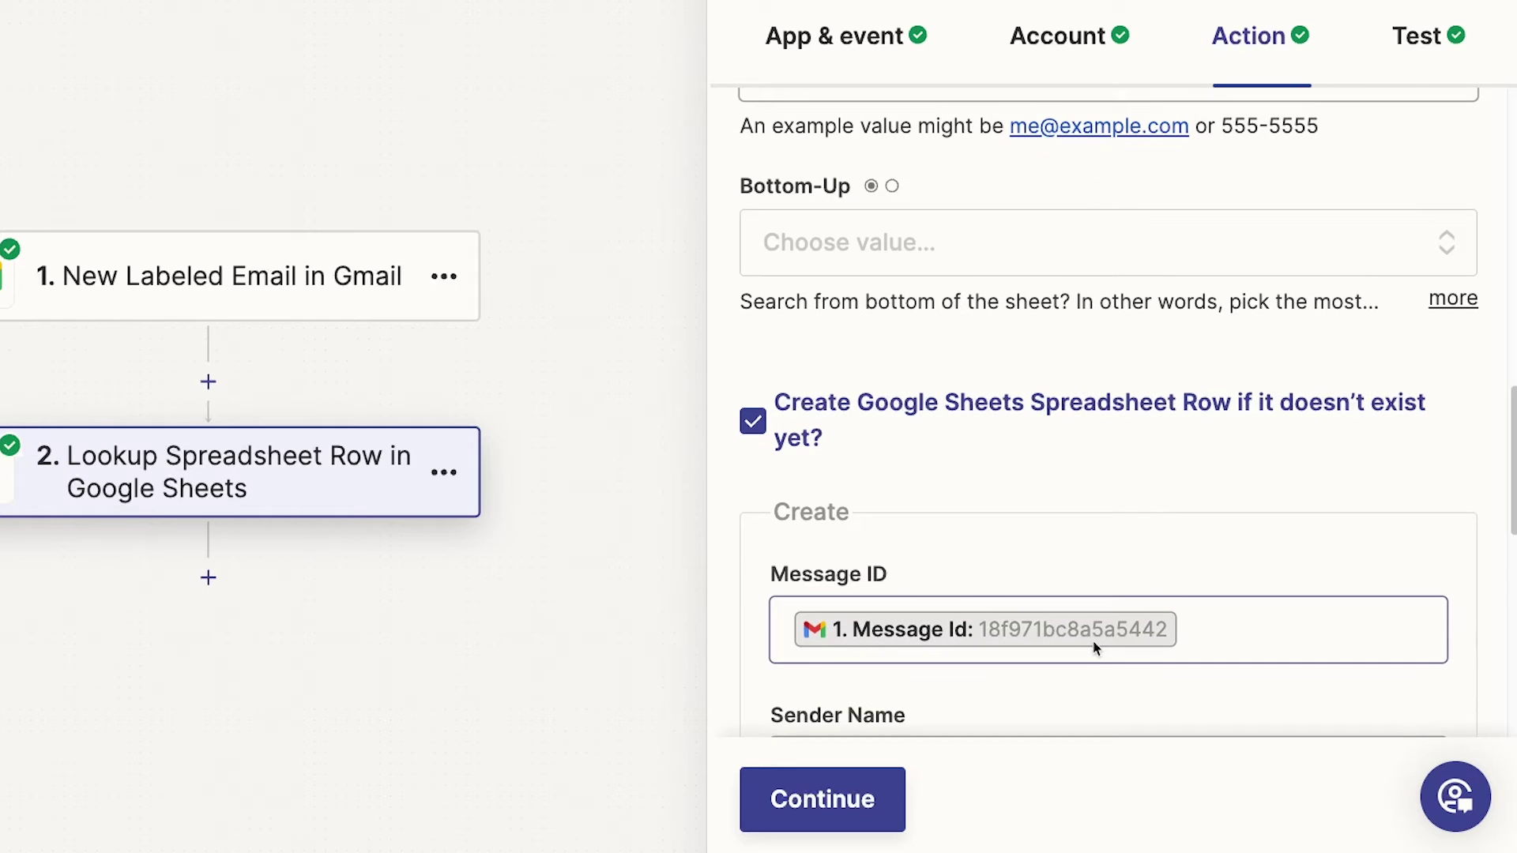
{"action": "scroll", "coordinate": [1095, 644], "scroll_direction": "down", "scroll_amount": 1}
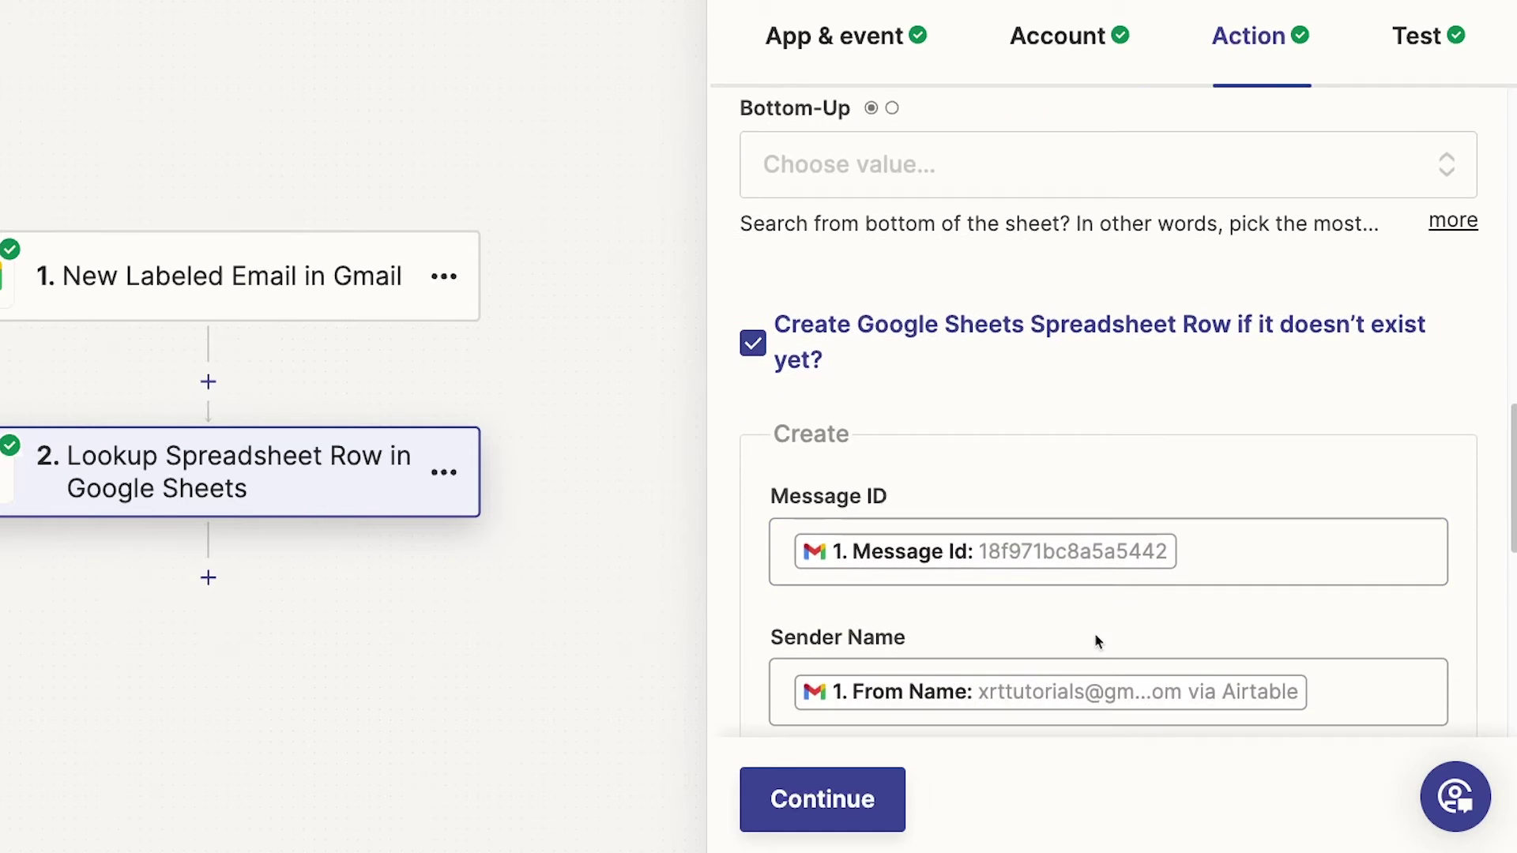
{"action": "scroll", "coordinate": [1099, 636], "scroll_direction": "down", "scroll_amount": 10}
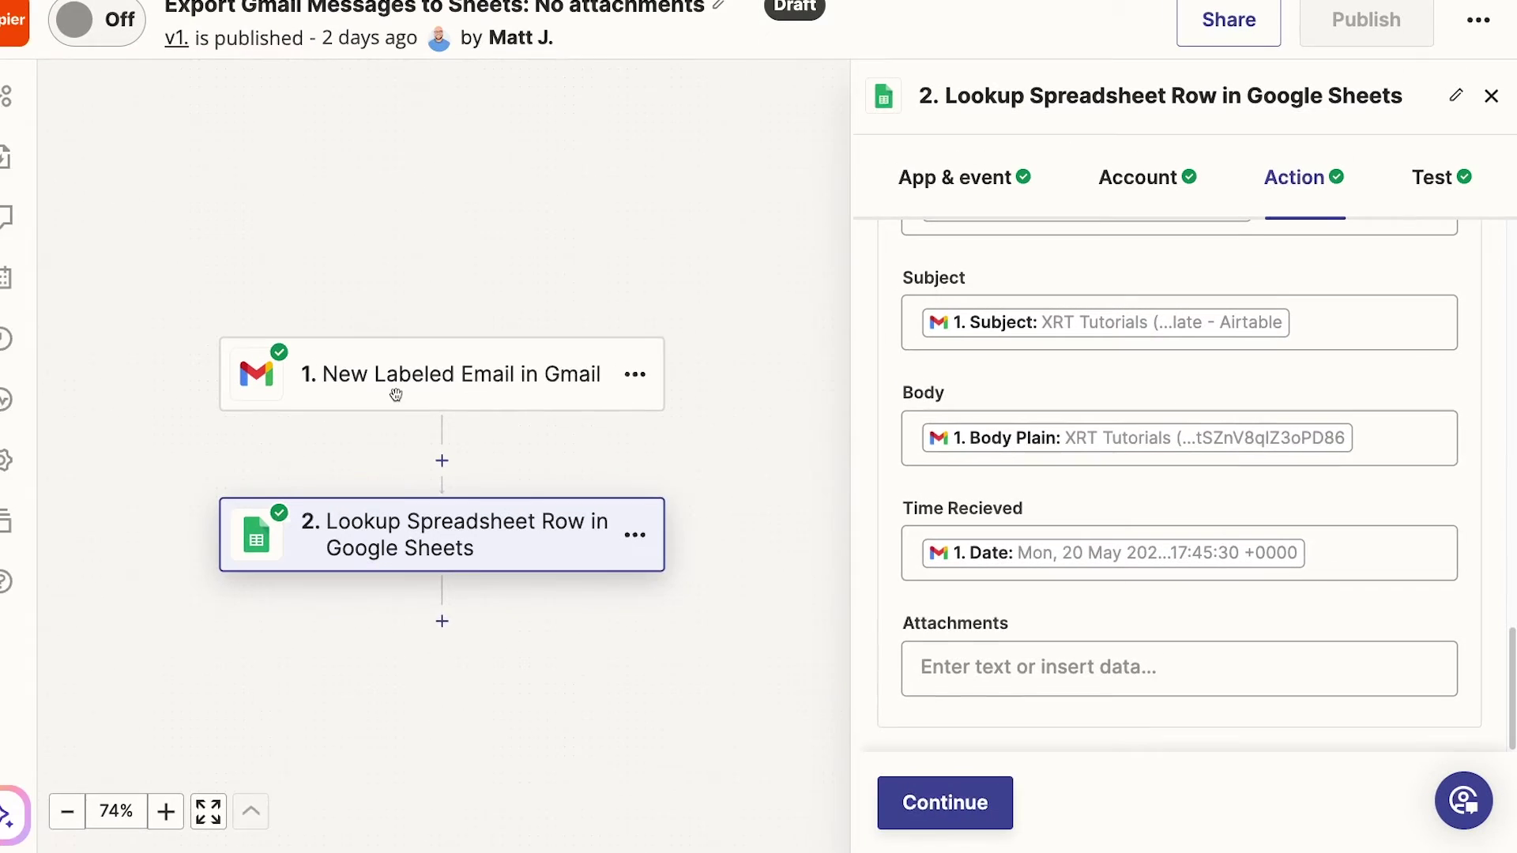
Switch the zap on, label the meeting-time email Sheets: No Attachments, and list that label's emails
{"action": "left_click", "coordinate": [135, 62]}
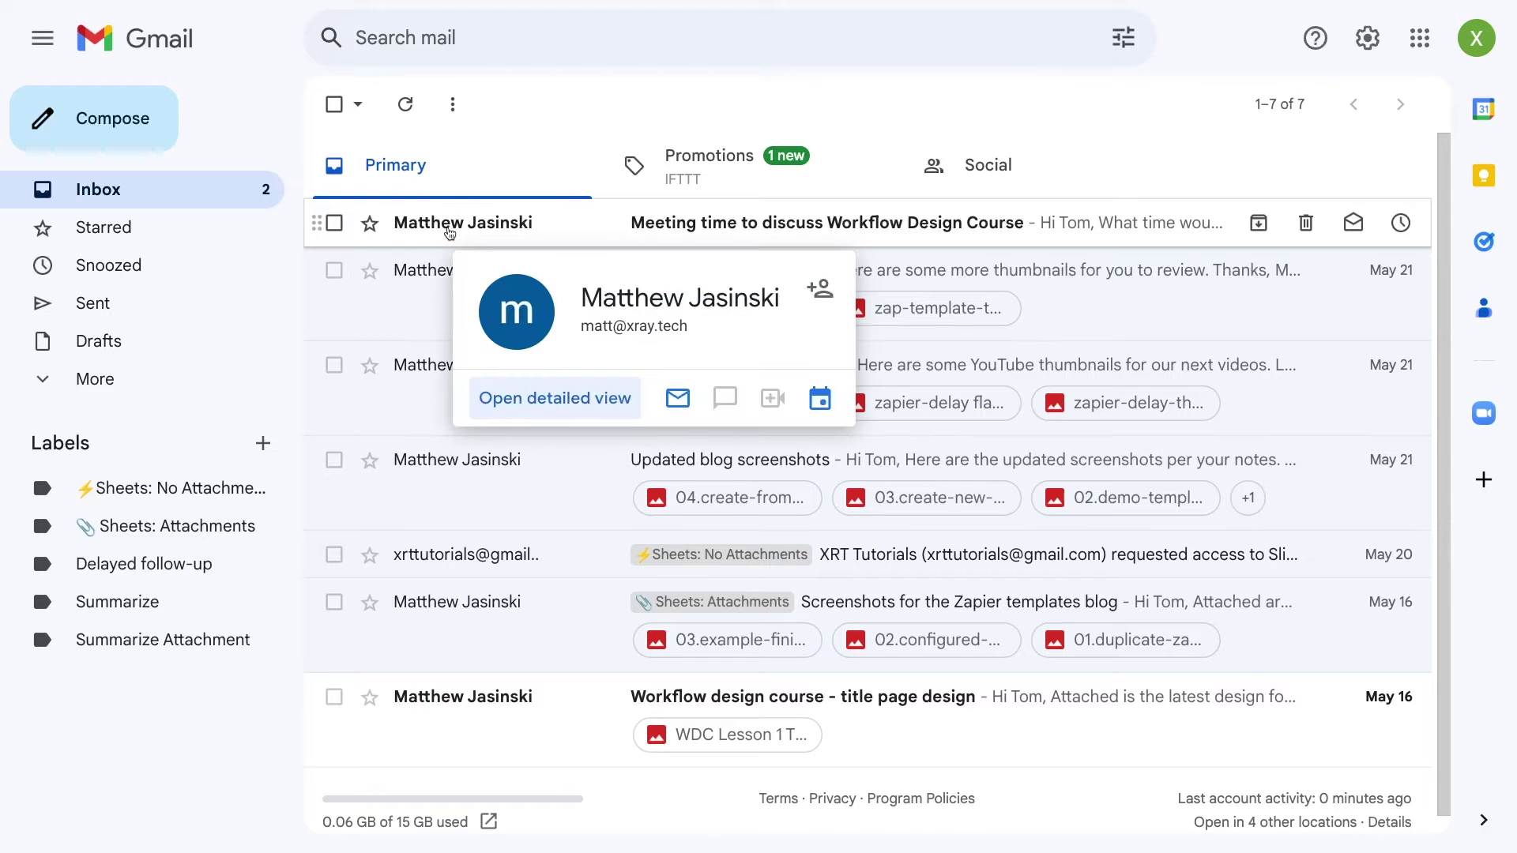
{"action": "right_click", "coordinate": [582, 222]}
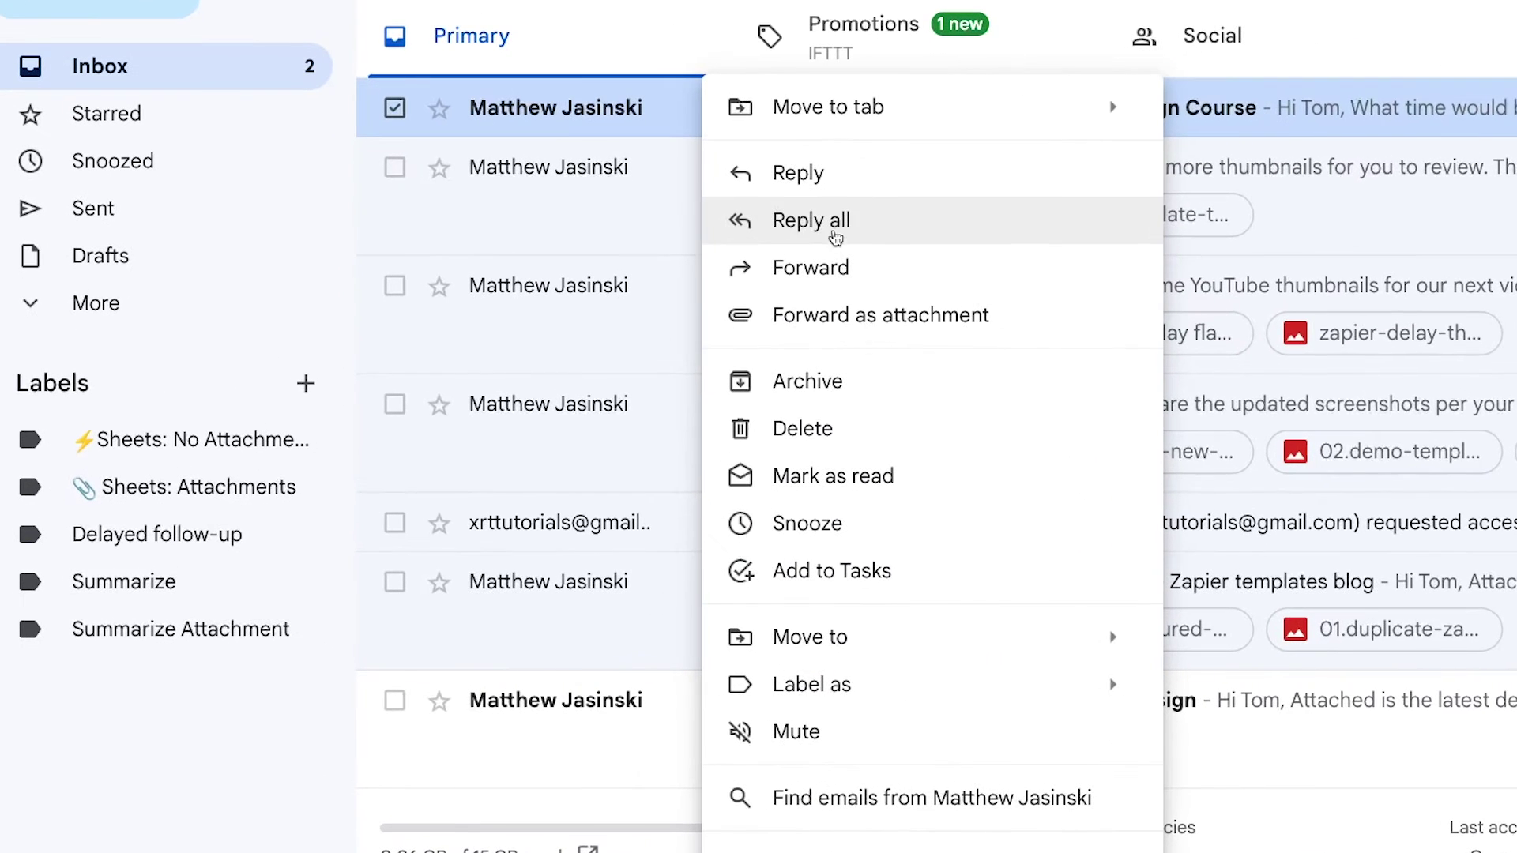
{"action": "mouse_move", "coordinate": [800, 686]}
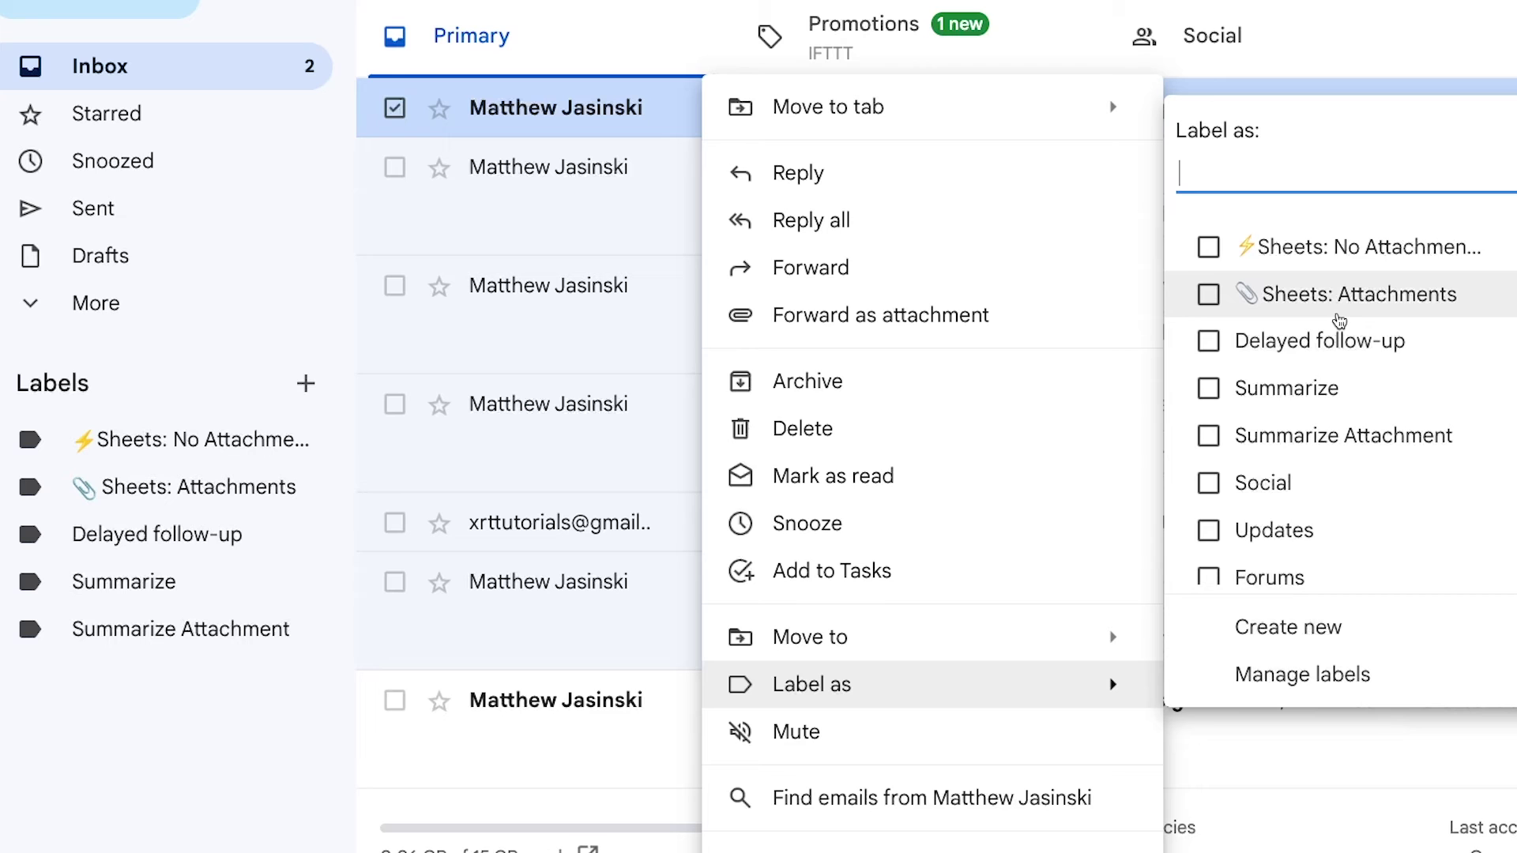
{"action": "left_click", "coordinate": [1348, 260]}
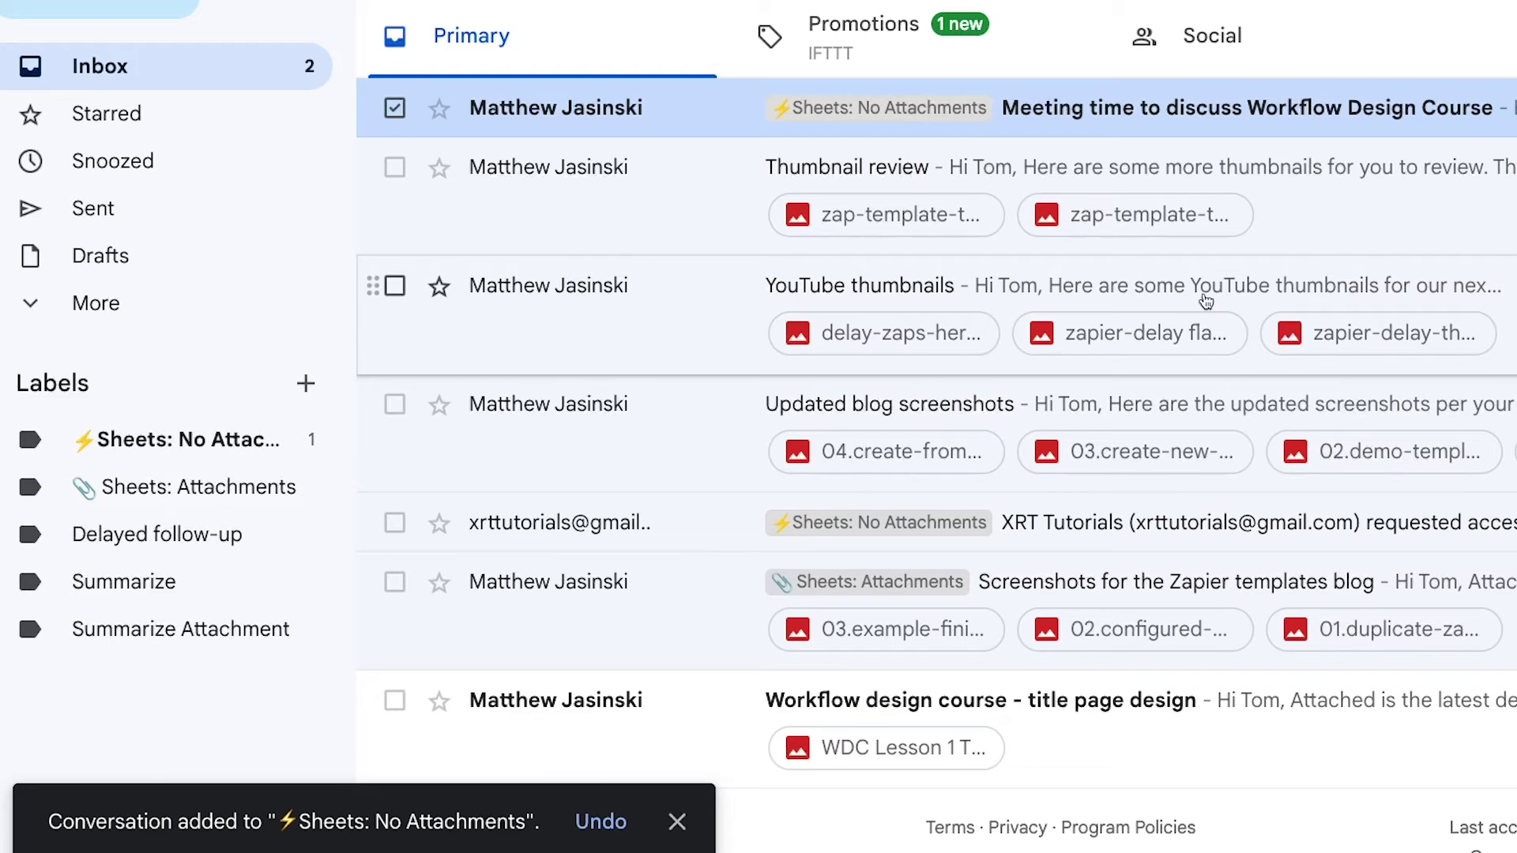
{"action": "left_click", "coordinate": [228, 444]}
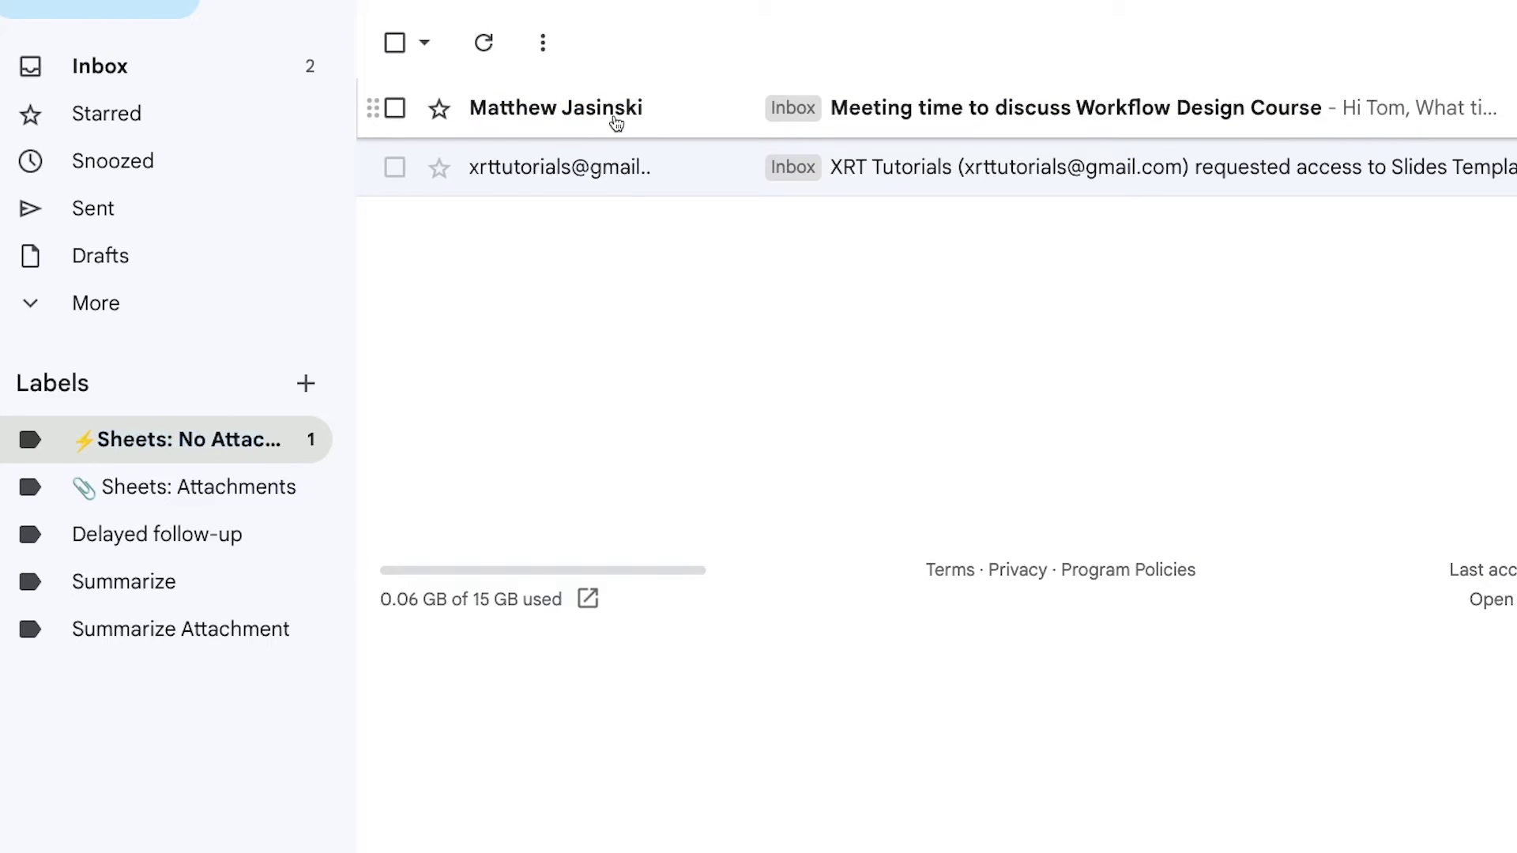
{"action": "mouse_move", "coordinate": [614, 120]}
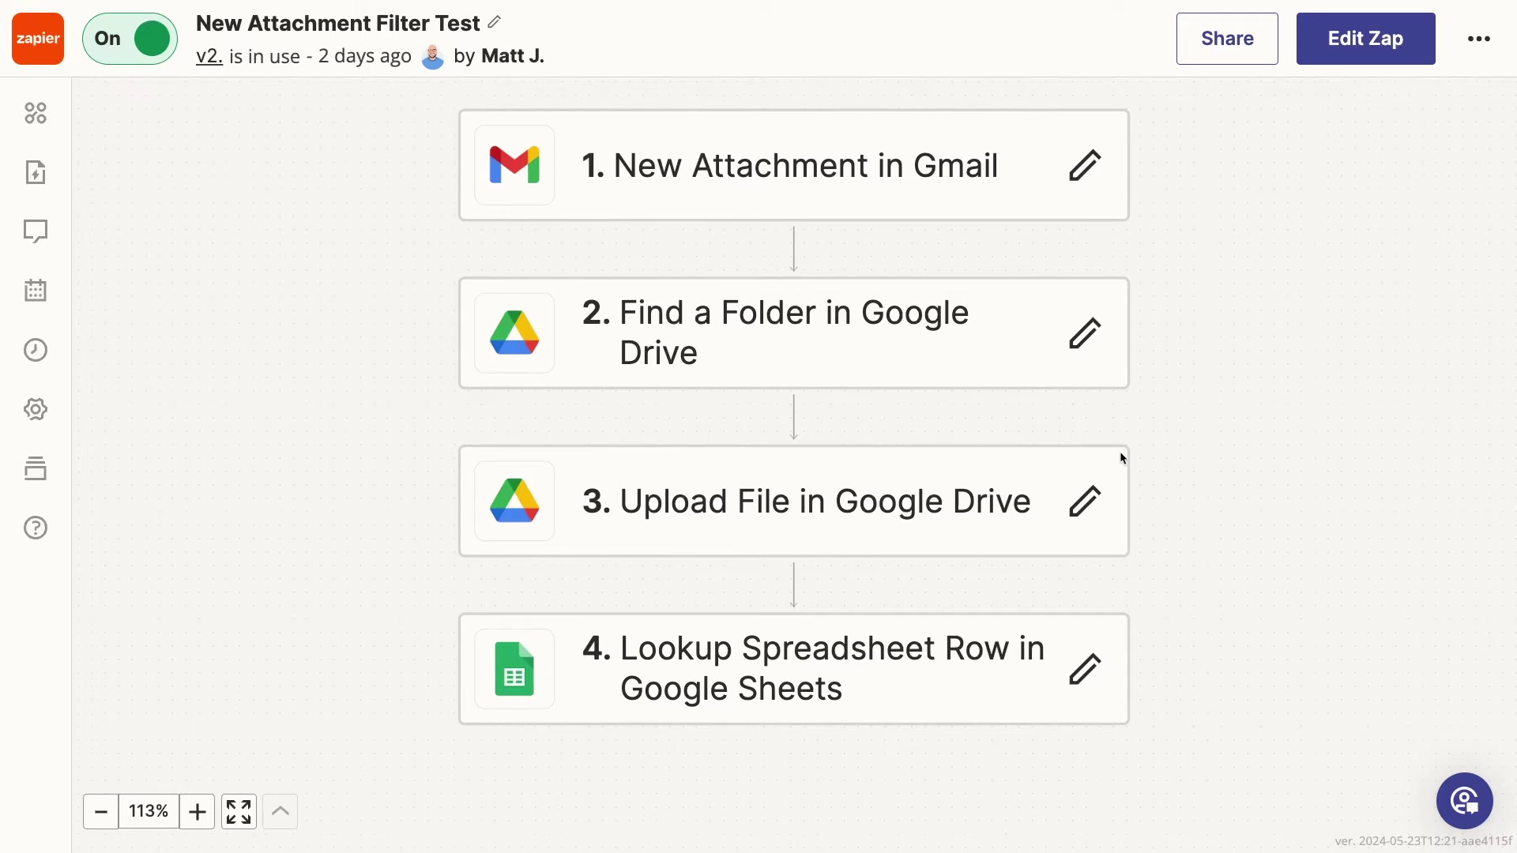
Edit a draft of the New Attachment Filter Test zap's New Attachment in Gmail trigger
{"action": "left_click", "coordinate": [1084, 169]}
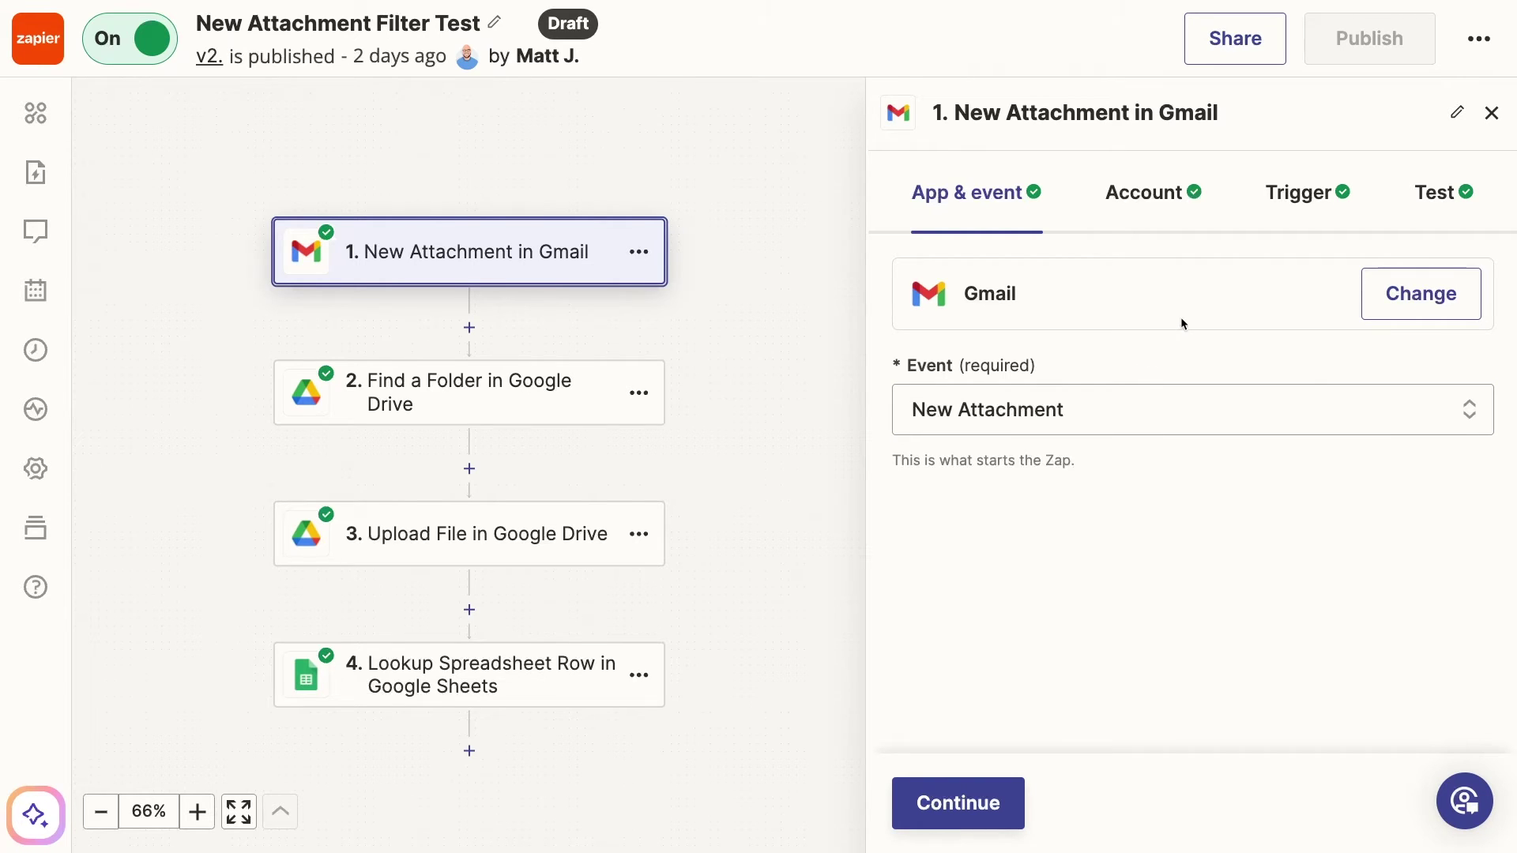
Show the trigger settings: Label/Mailbox 'Send to Sheets' with an empty Search String
{"action": "left_click", "coordinate": [1281, 209]}
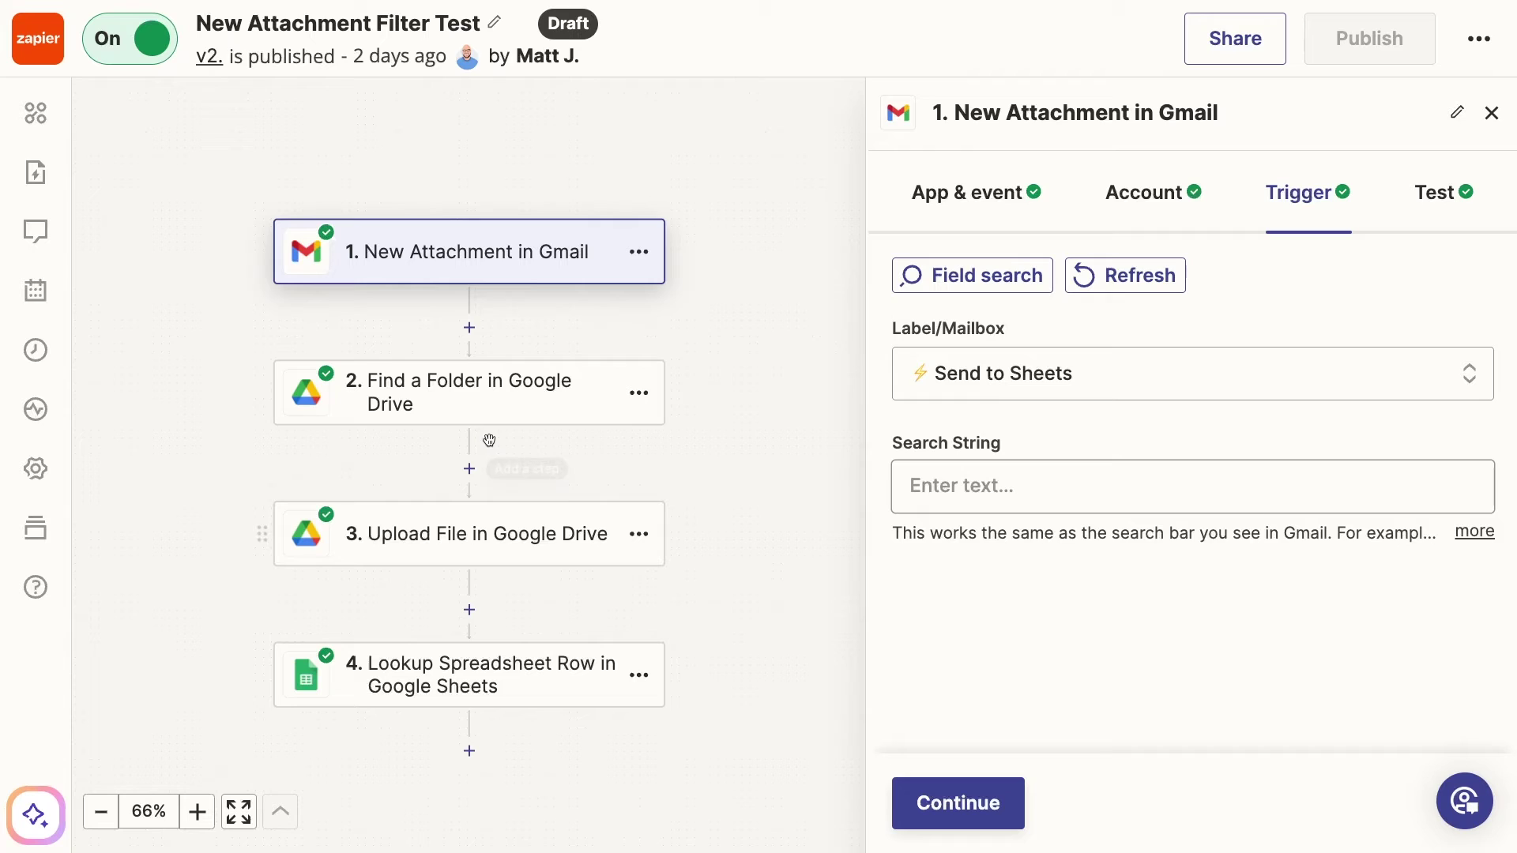
Review the Find a Folder step: name from Message Id and Subject, parent folder, create-if-missing enabled
{"action": "left_click", "coordinate": [517, 382]}
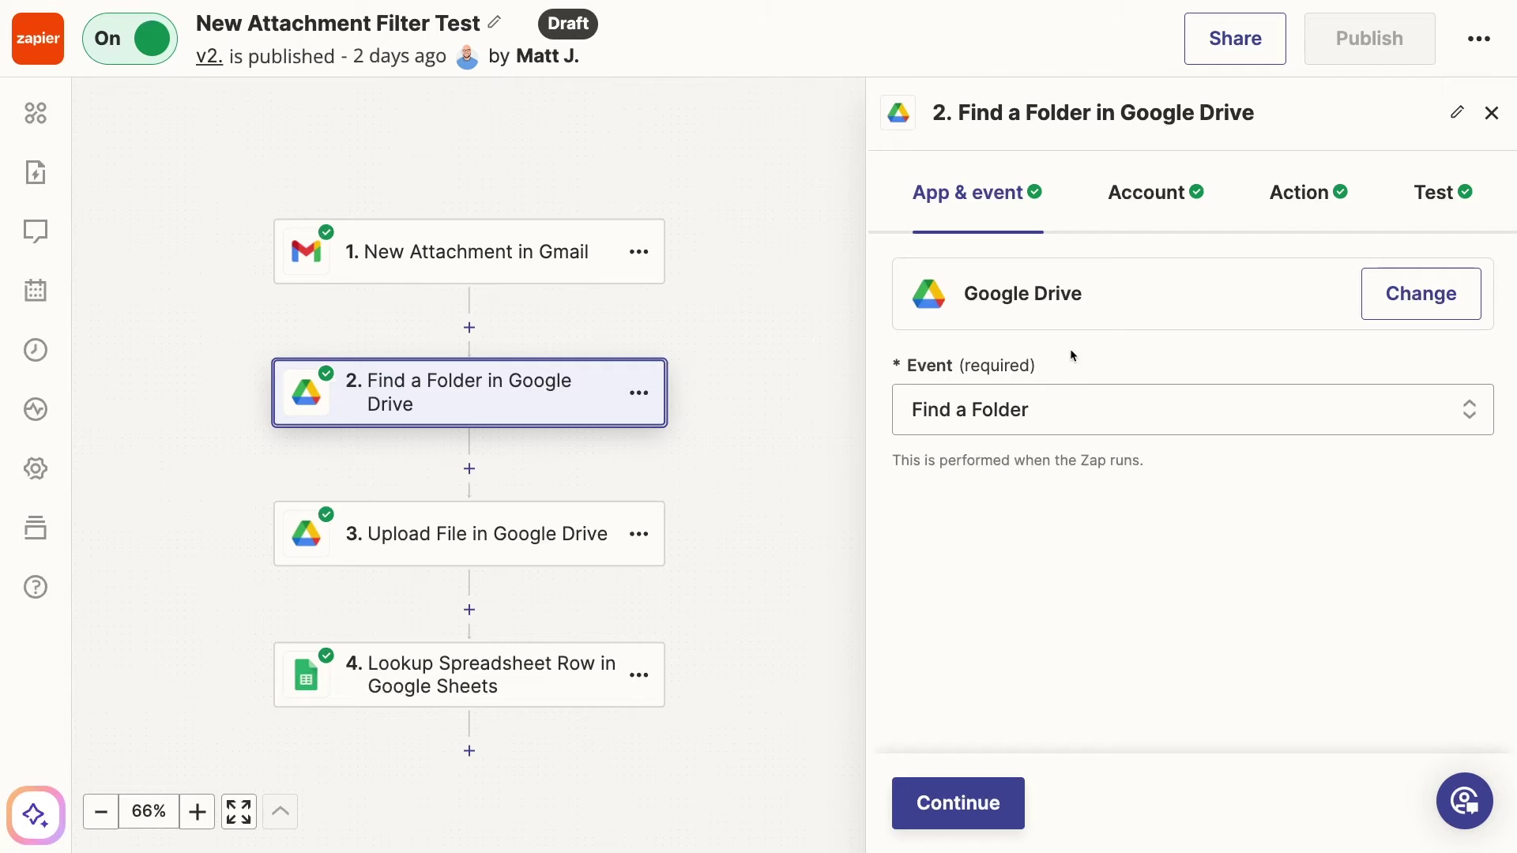
{"action": "left_click", "coordinate": [1301, 196]}
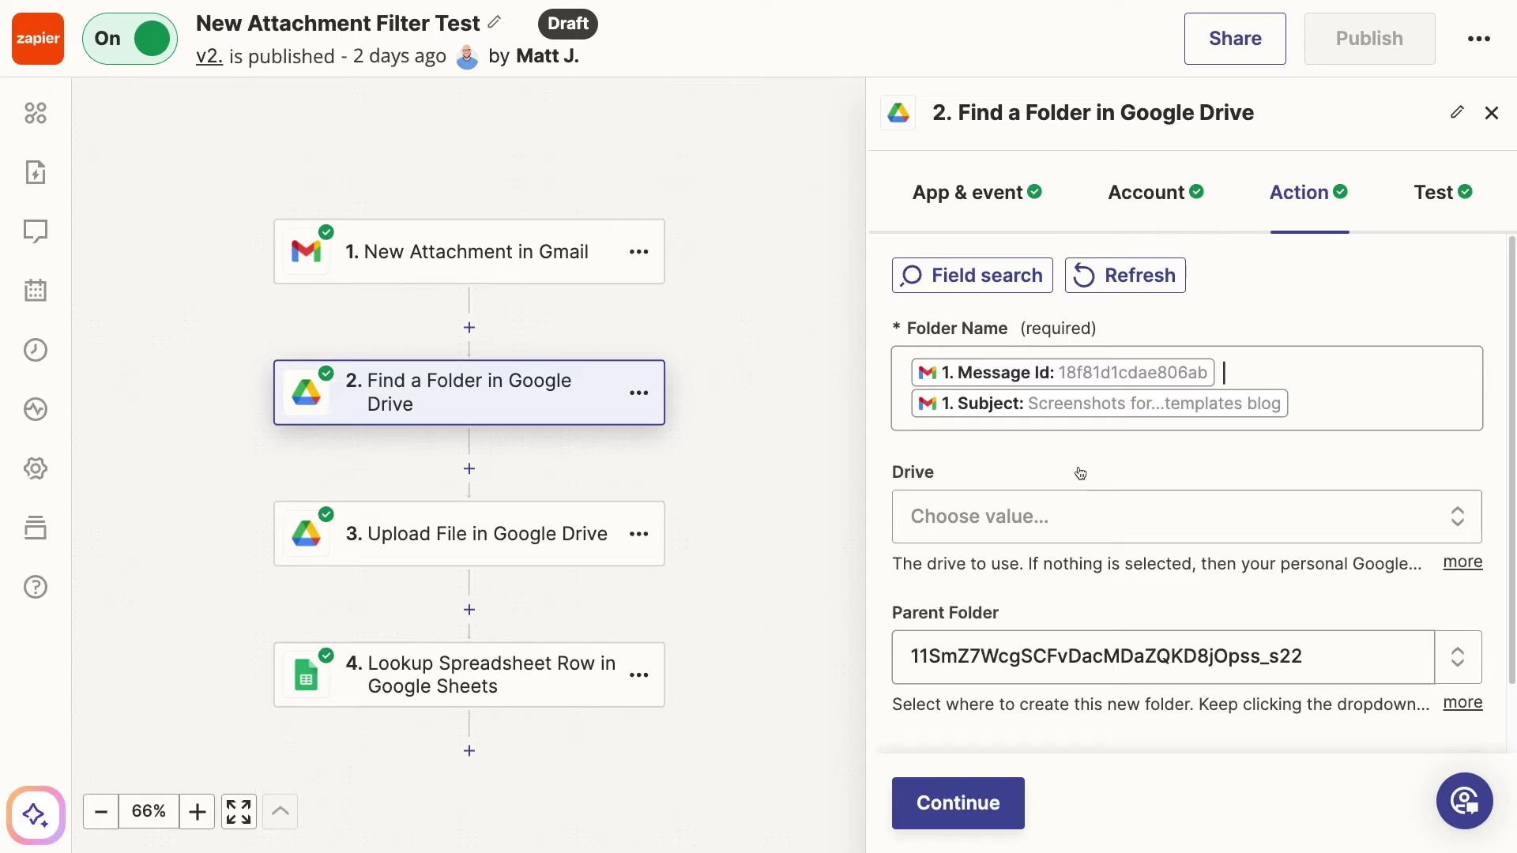
{"action": "scroll", "coordinate": [1080, 472], "scroll_direction": "down", "scroll_amount": 2}
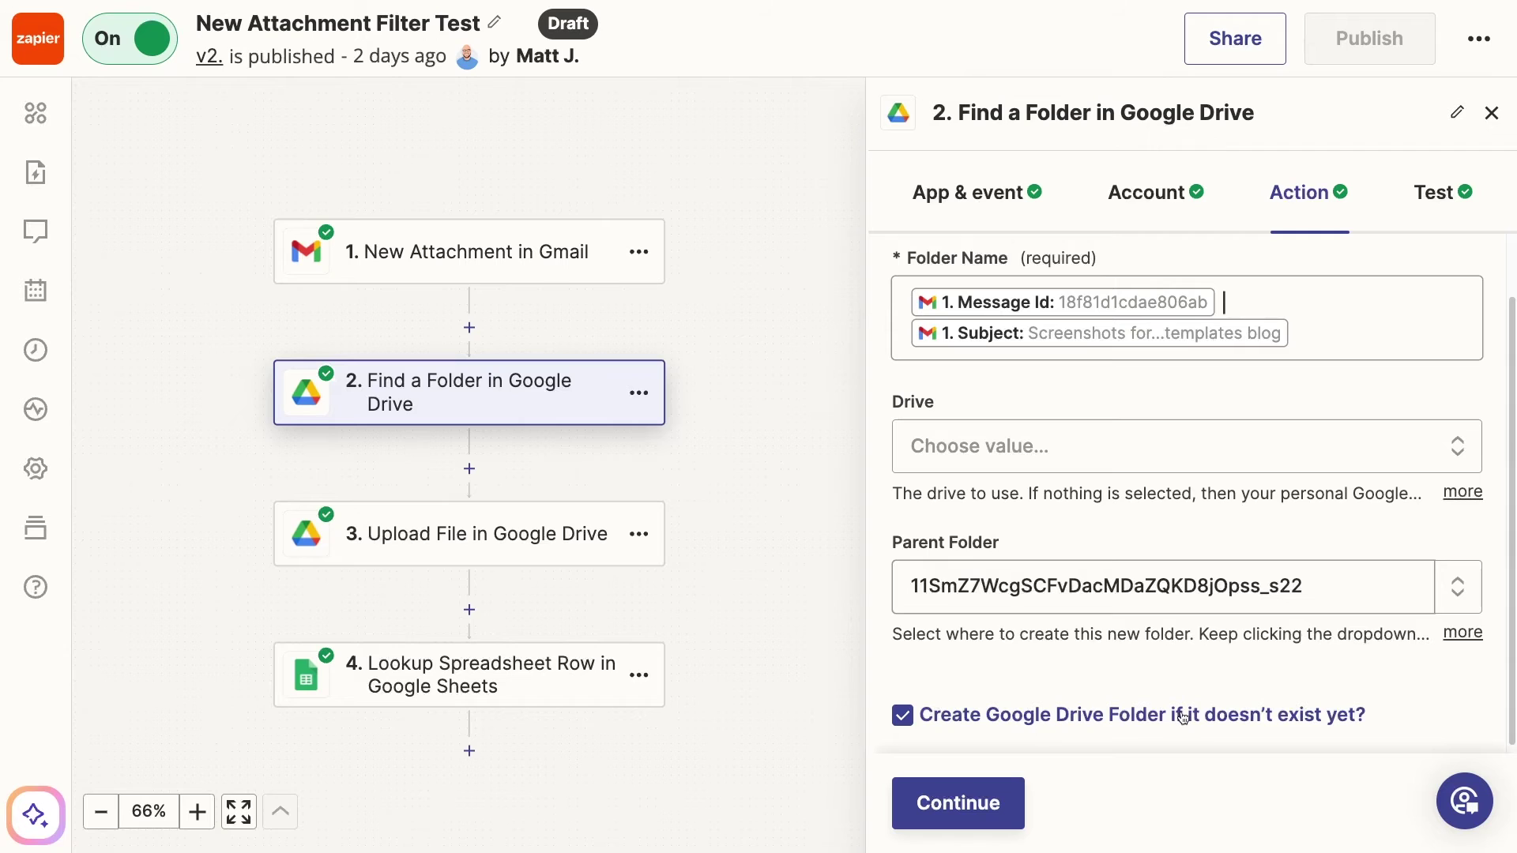
{"action": "scroll", "coordinate": [1020, 692], "scroll_direction": "down", "scroll_amount": 1}
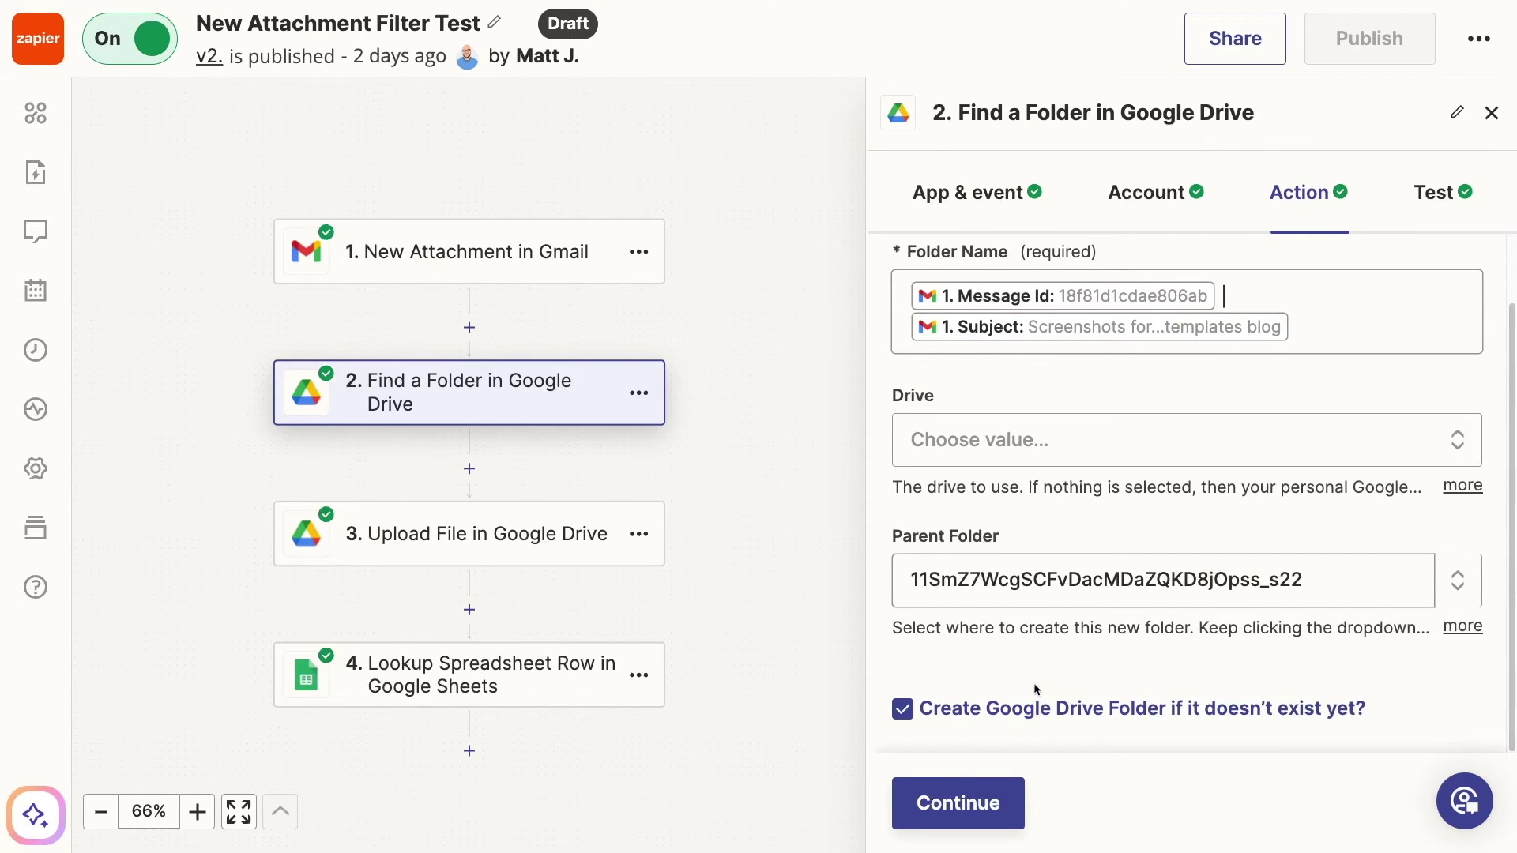
{"action": "scroll", "coordinate": [1043, 656], "scroll_direction": "up", "scroll_amount": 1}
{"action": "scroll", "coordinate": [1042, 659], "scroll_direction": "up", "scroll_amount": 1}
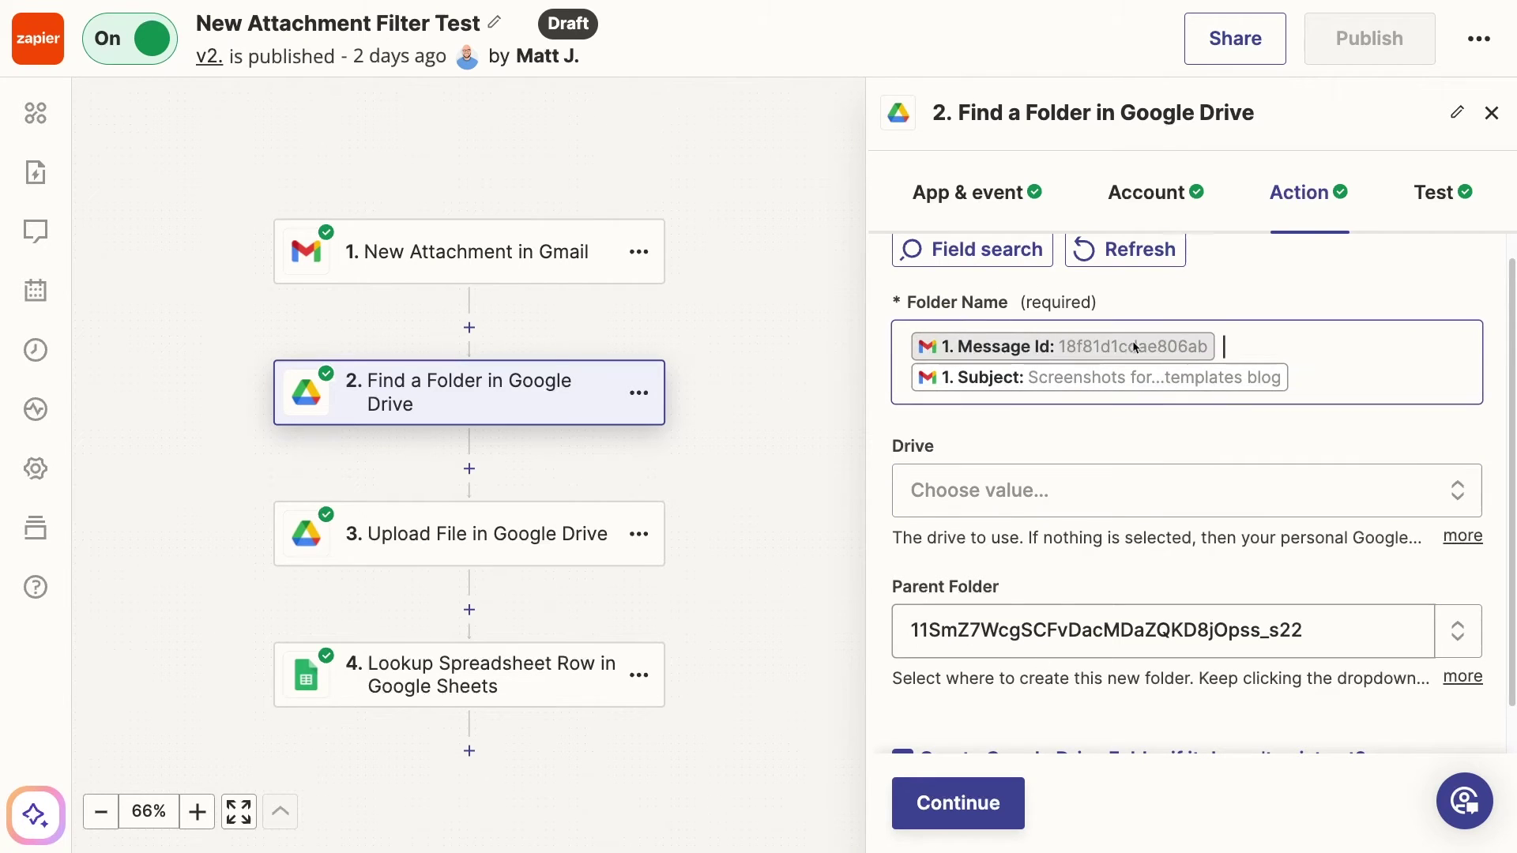
{"action": "scroll", "coordinate": [1171, 424], "scroll_direction": "down", "scroll_amount": 1}
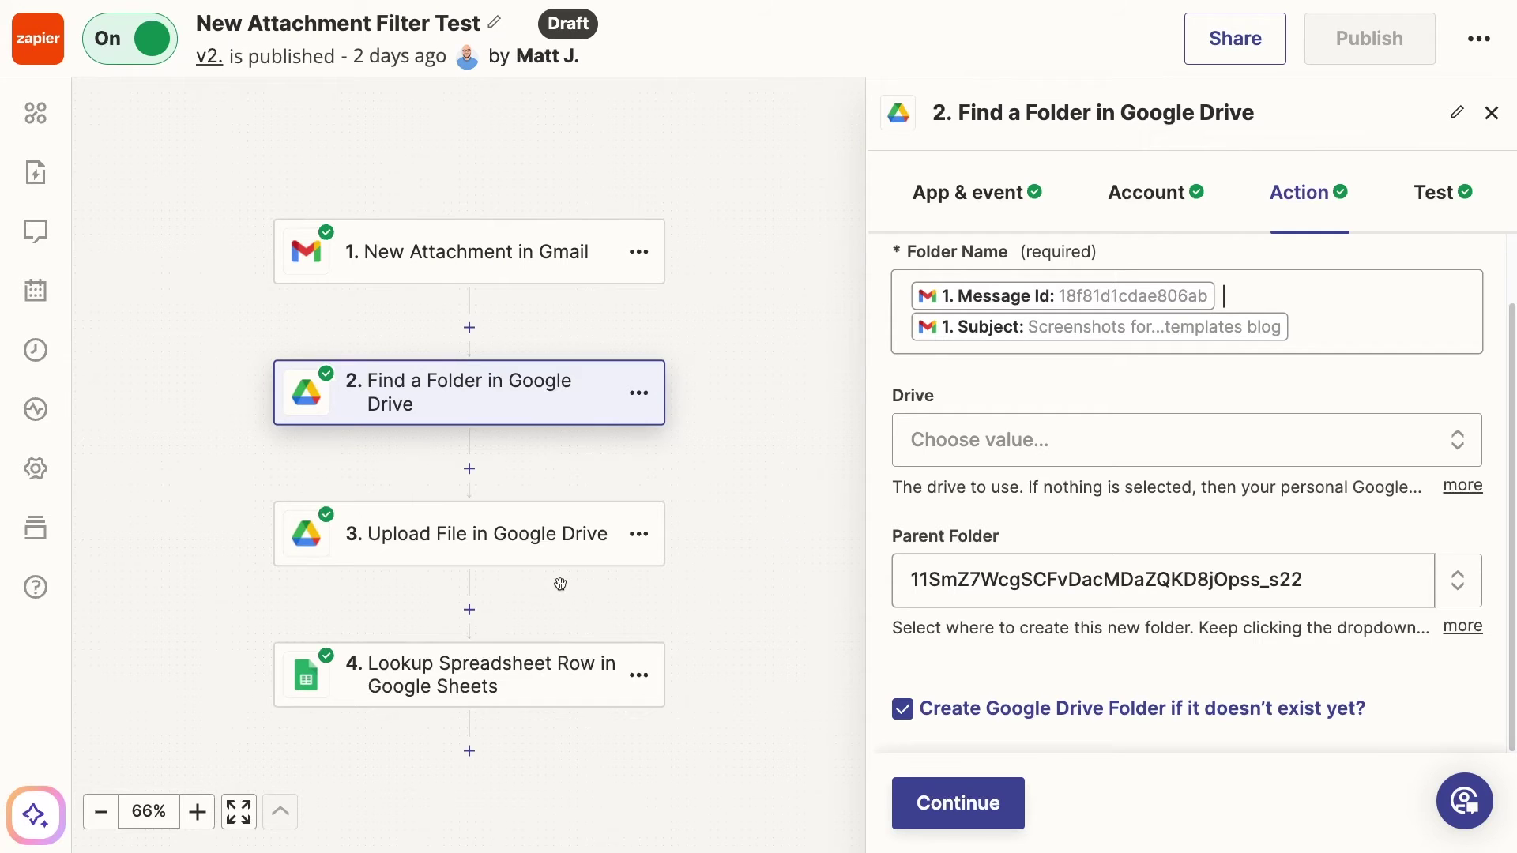
Review the Upload File step: folder from step 2's ID, File as the Gmail attachment, default name and extension
{"action": "left_click", "coordinate": [558, 553]}
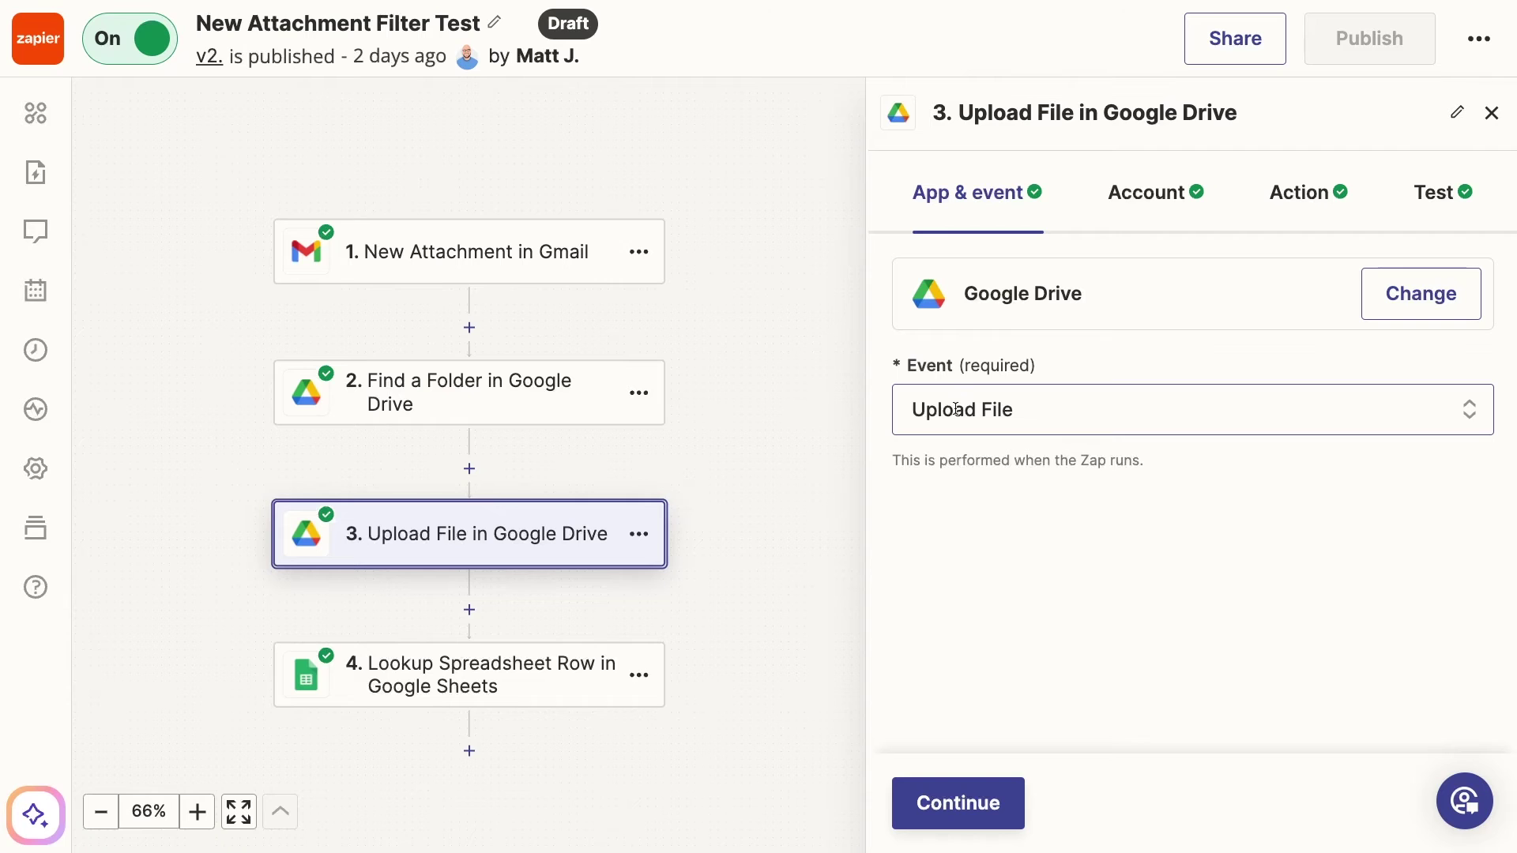
{"action": "left_click", "coordinate": [1311, 195]}
{"action": "scroll", "coordinate": [1303, 474], "scroll_direction": "down", "scroll_amount": 1}
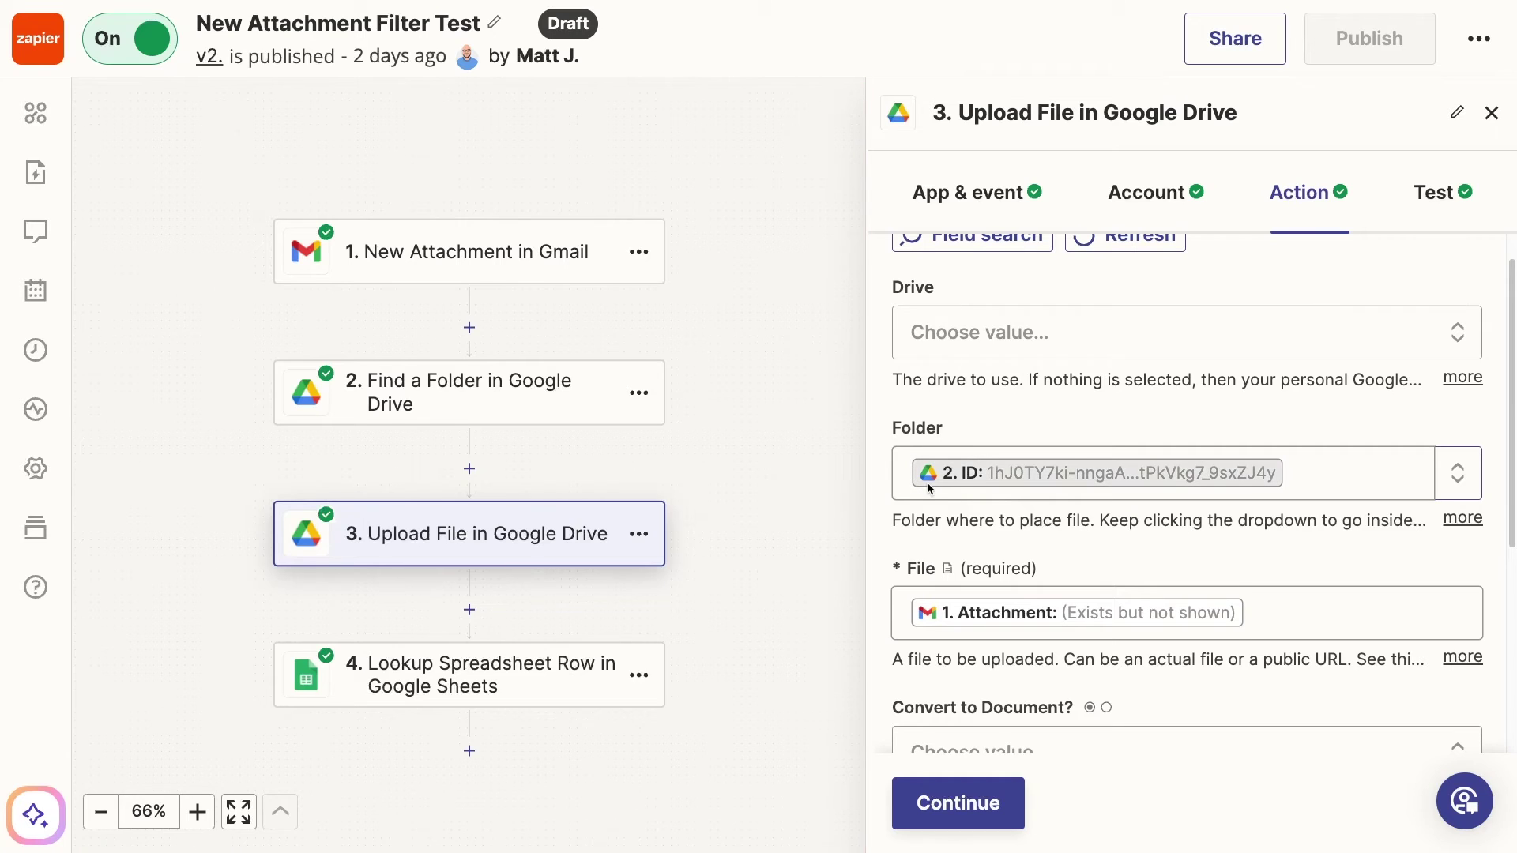
{"action": "scroll", "coordinate": [928, 484], "scroll_direction": "down", "scroll_amount": 1}
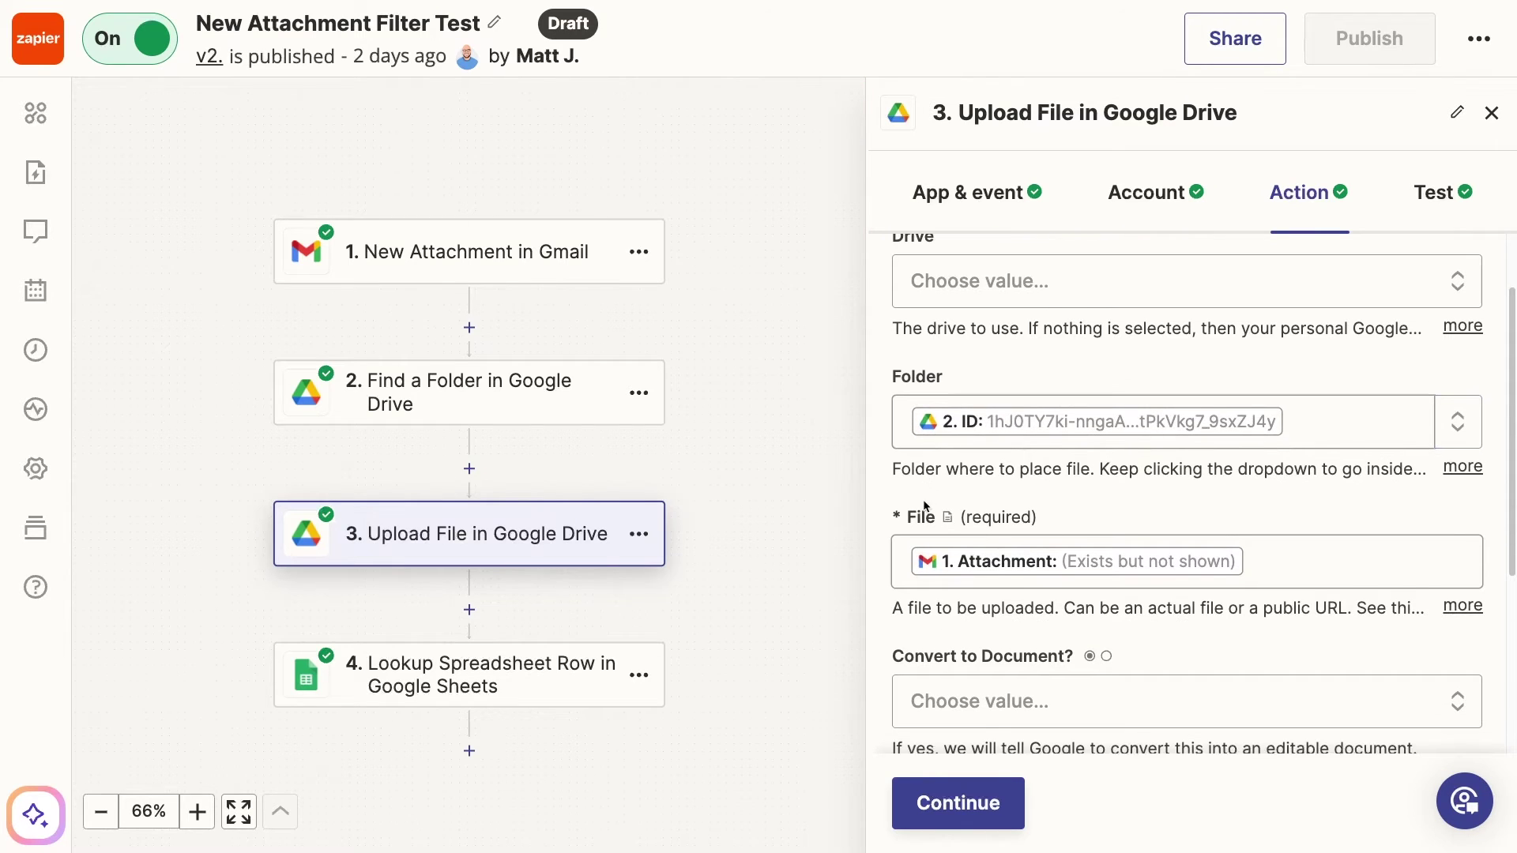
{"action": "left_click", "coordinate": [922, 525]}
{"action": "scroll", "coordinate": [1189, 530], "scroll_direction": "down", "scroll_amount": 3}
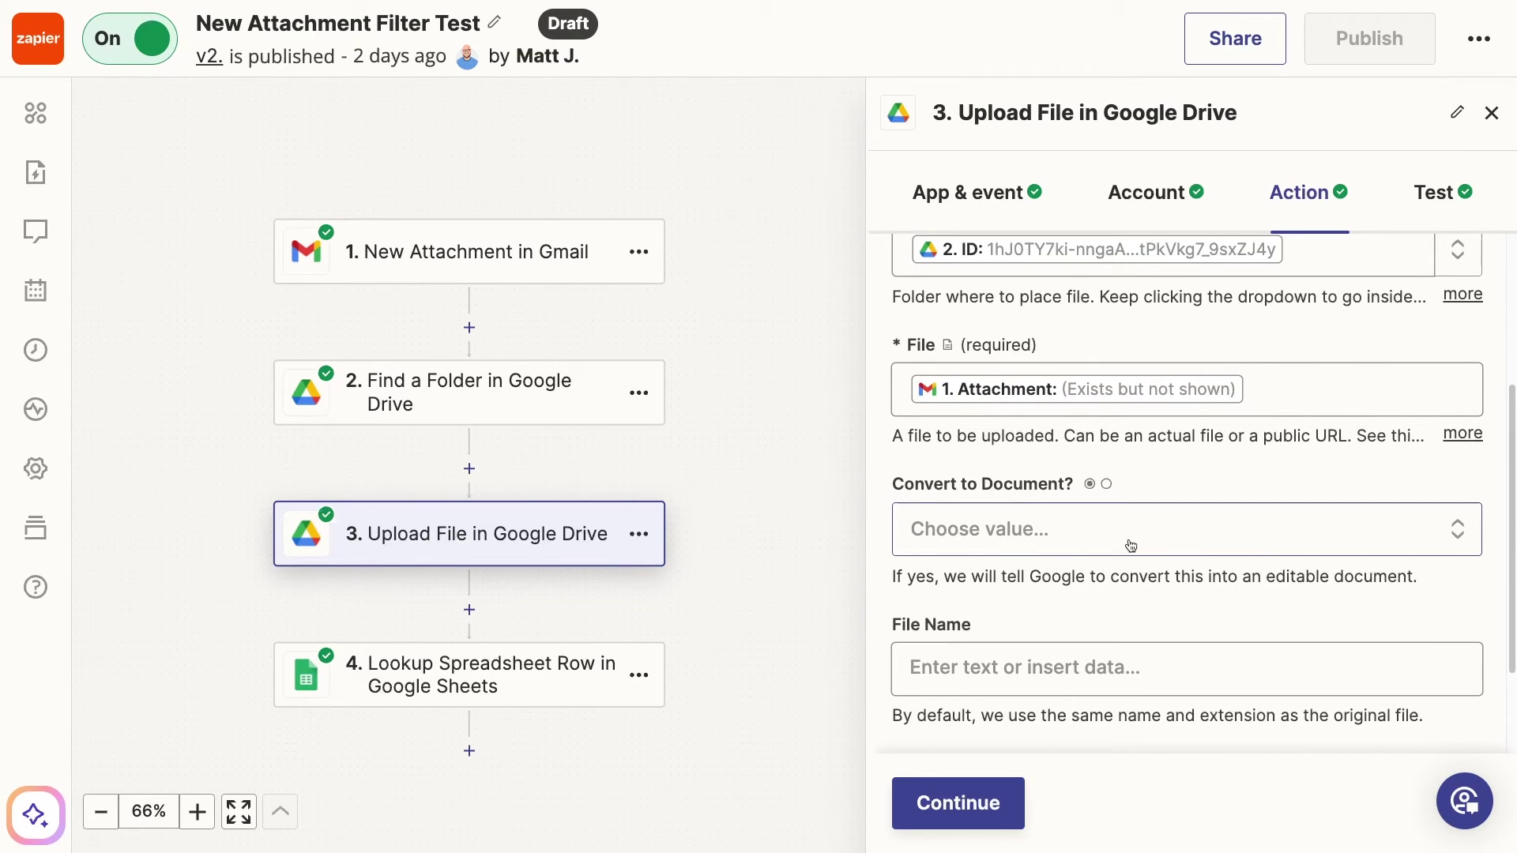
{"action": "scroll", "coordinate": [1080, 571], "scroll_direction": "down", "scroll_amount": 2}
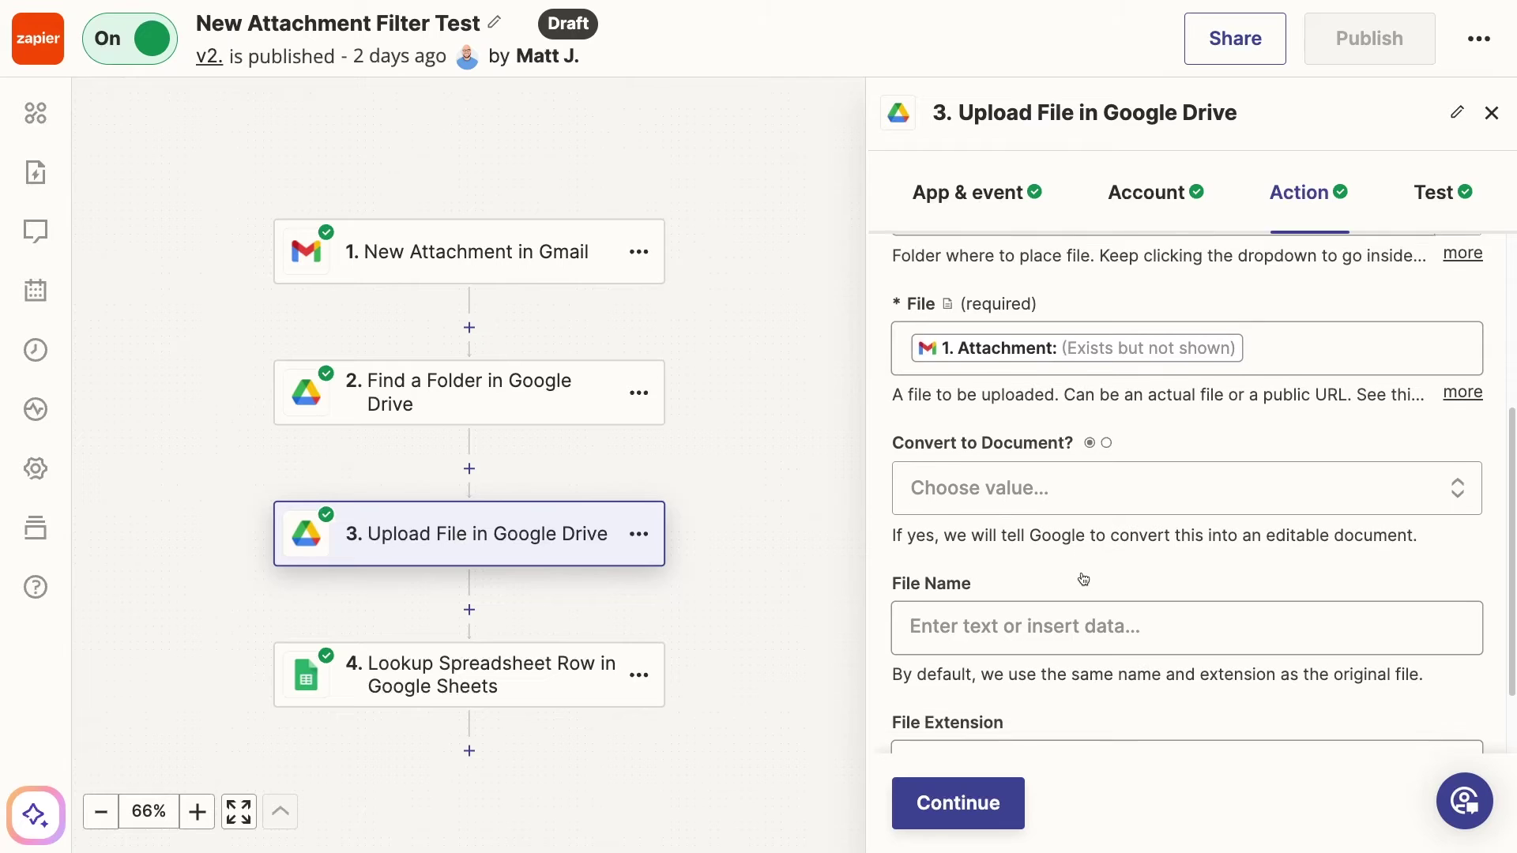
{"action": "scroll", "coordinate": [1083, 579], "scroll_direction": "down", "scroll_amount": 1}
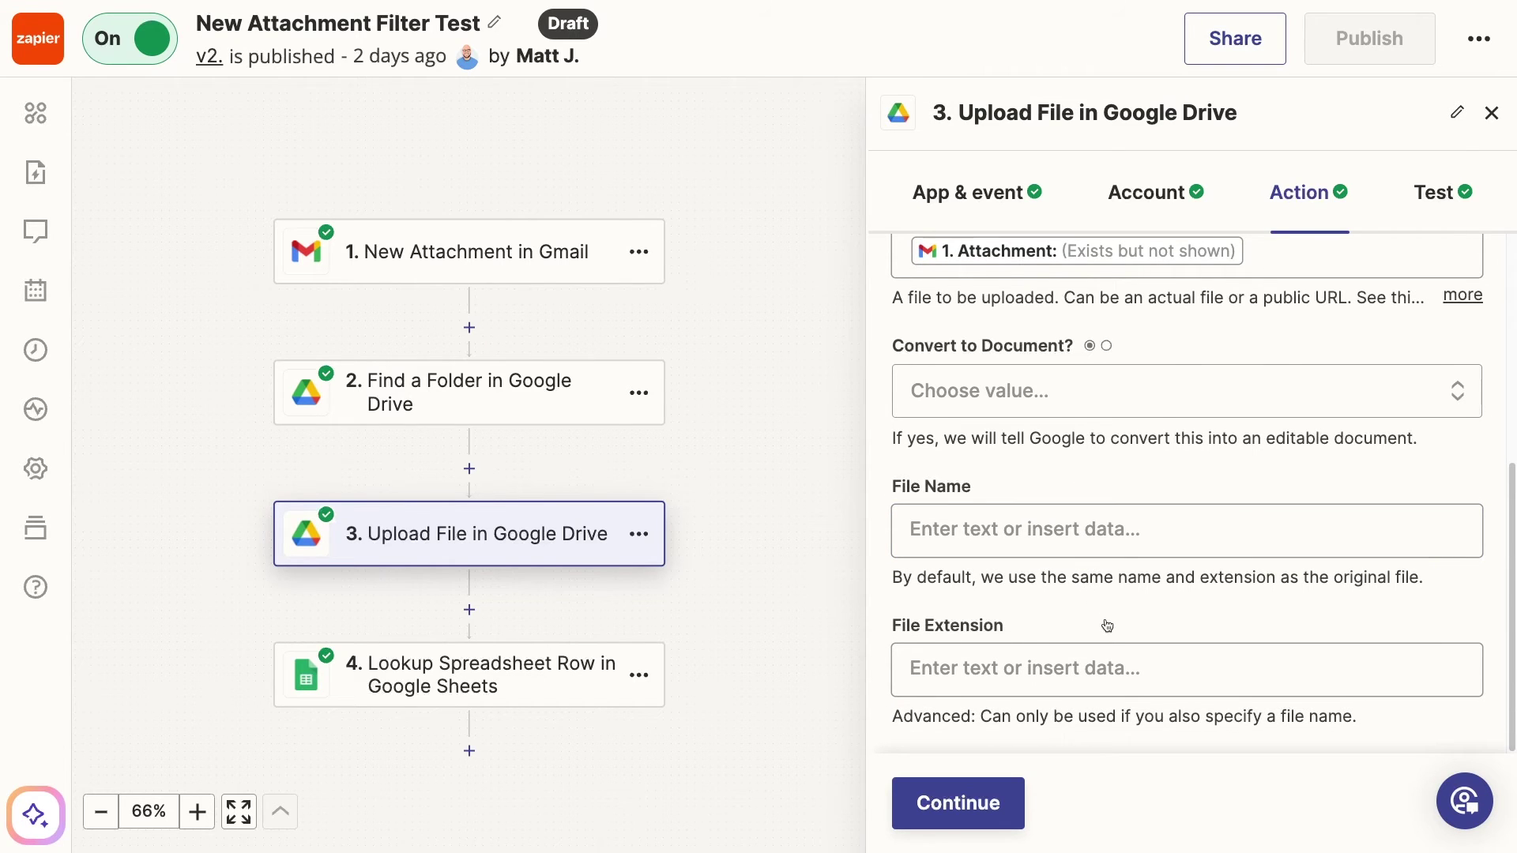
{"action": "scroll", "coordinate": [1107, 626], "scroll_direction": "up", "scroll_amount": 1}
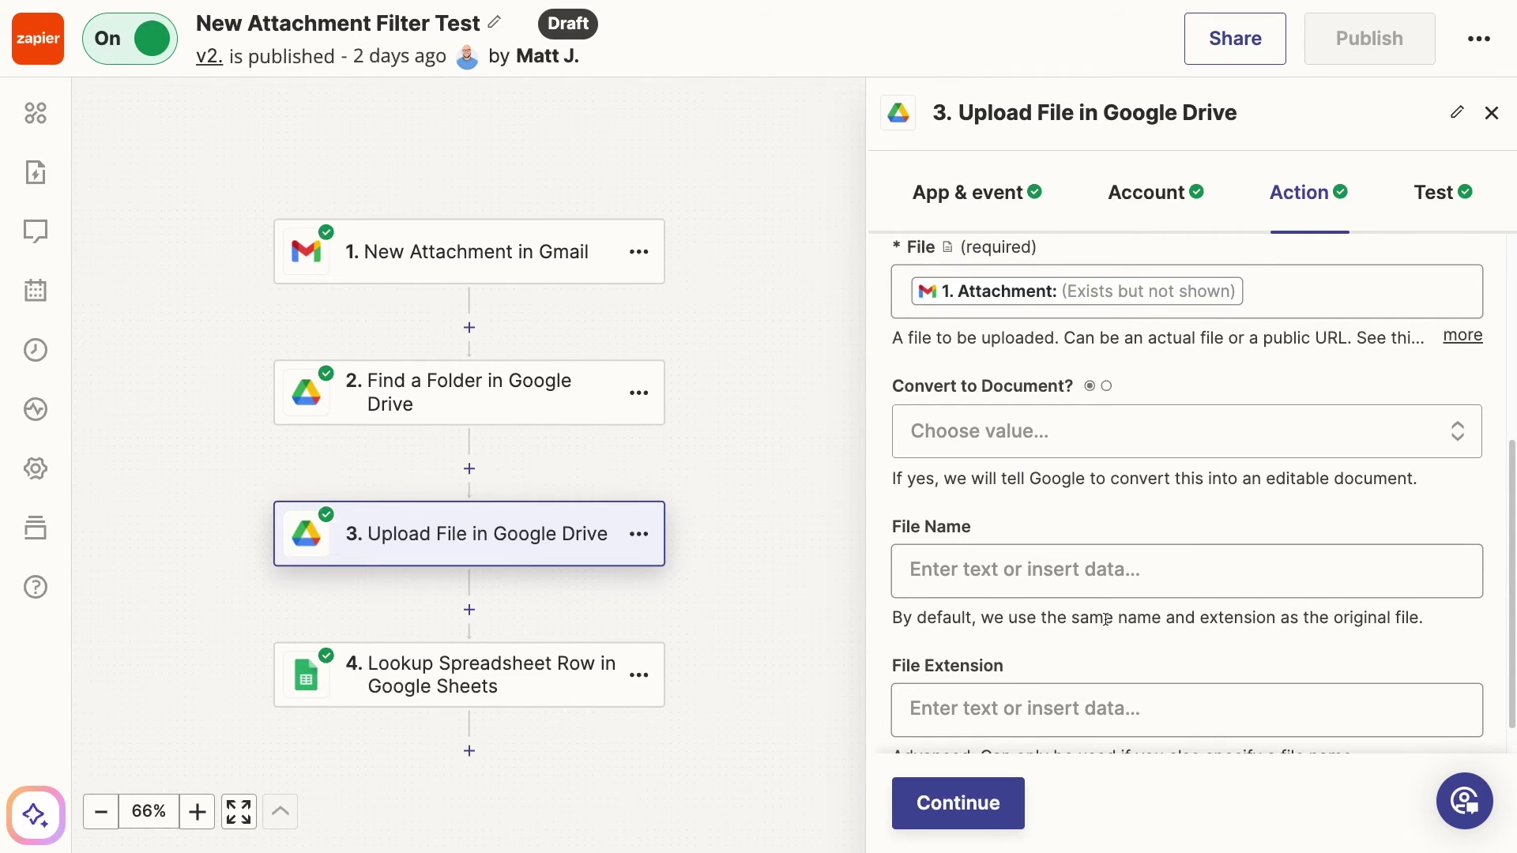
{"action": "scroll", "coordinate": [1138, 624], "scroll_direction": "down", "scroll_amount": 1}
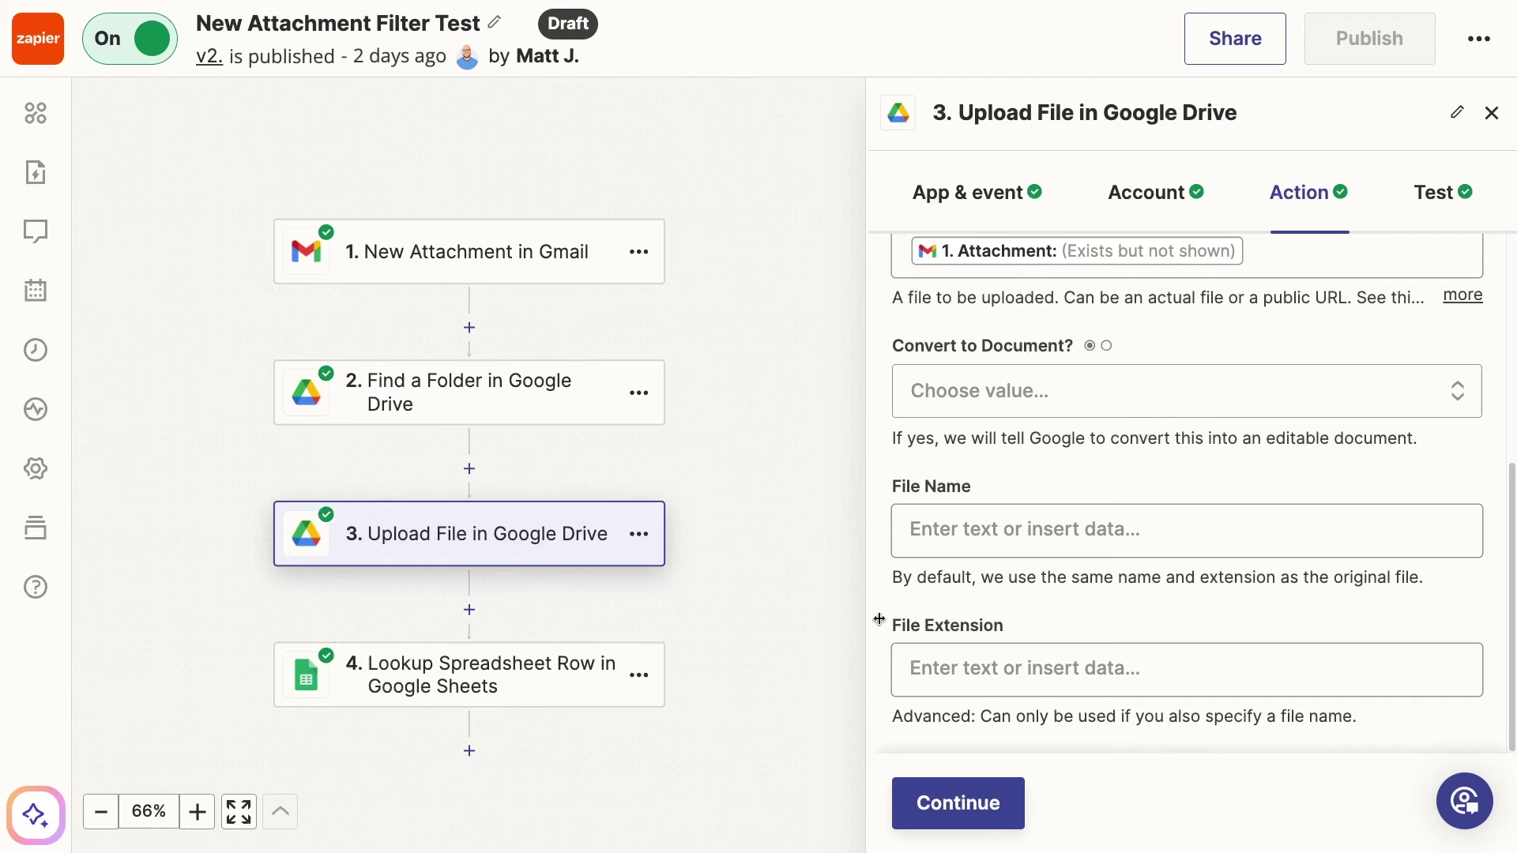
Review the Lookup Spreadsheet Row step: Message ID lookup and Attachments mapped to step 2's Alternate Link
{"action": "left_click", "coordinate": [451, 697]}
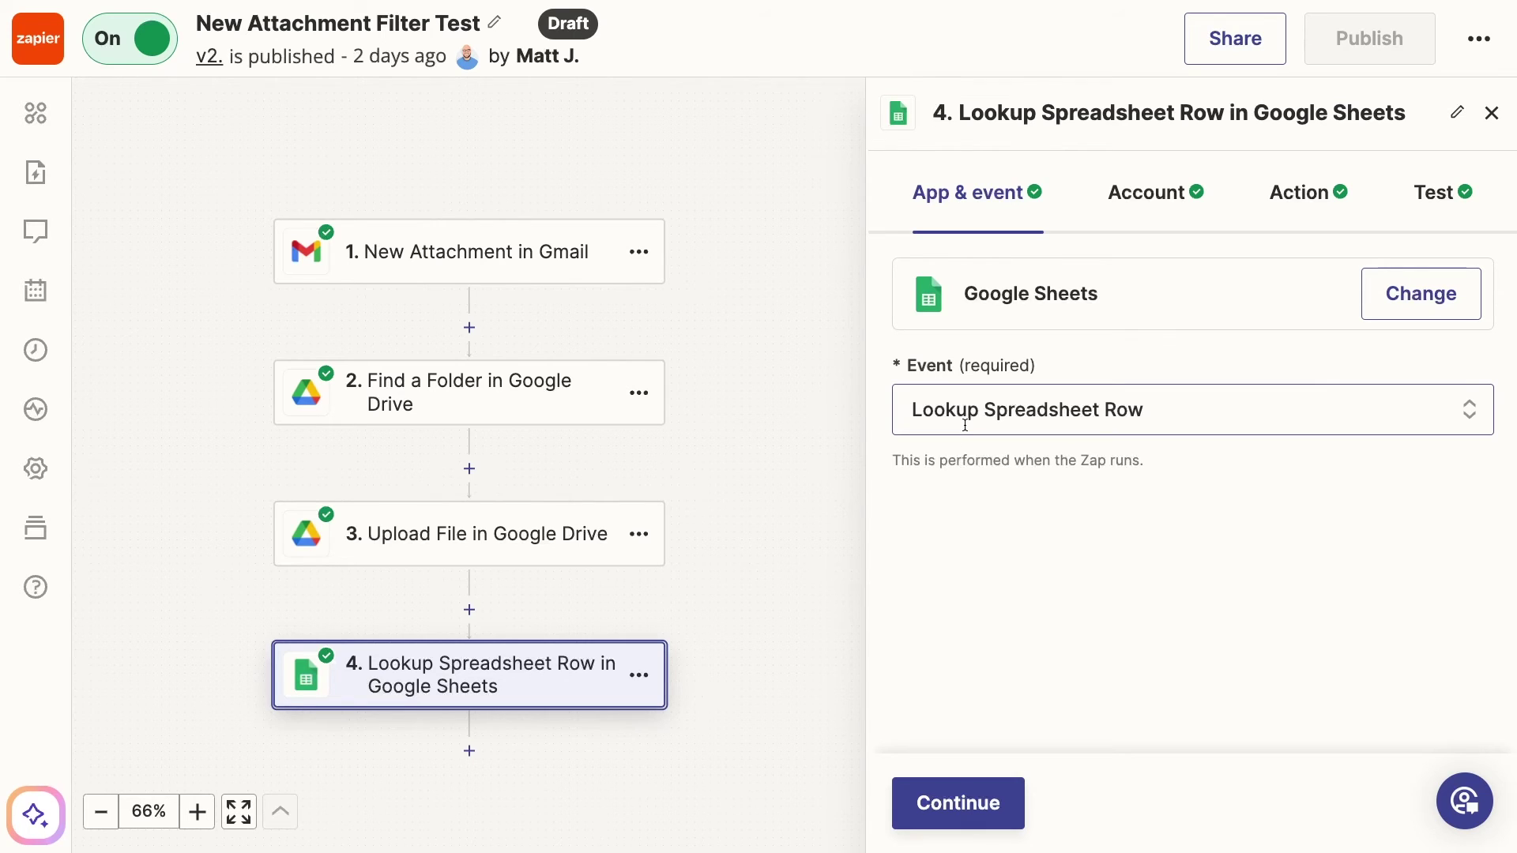
{"action": "left_click", "coordinate": [1328, 202]}
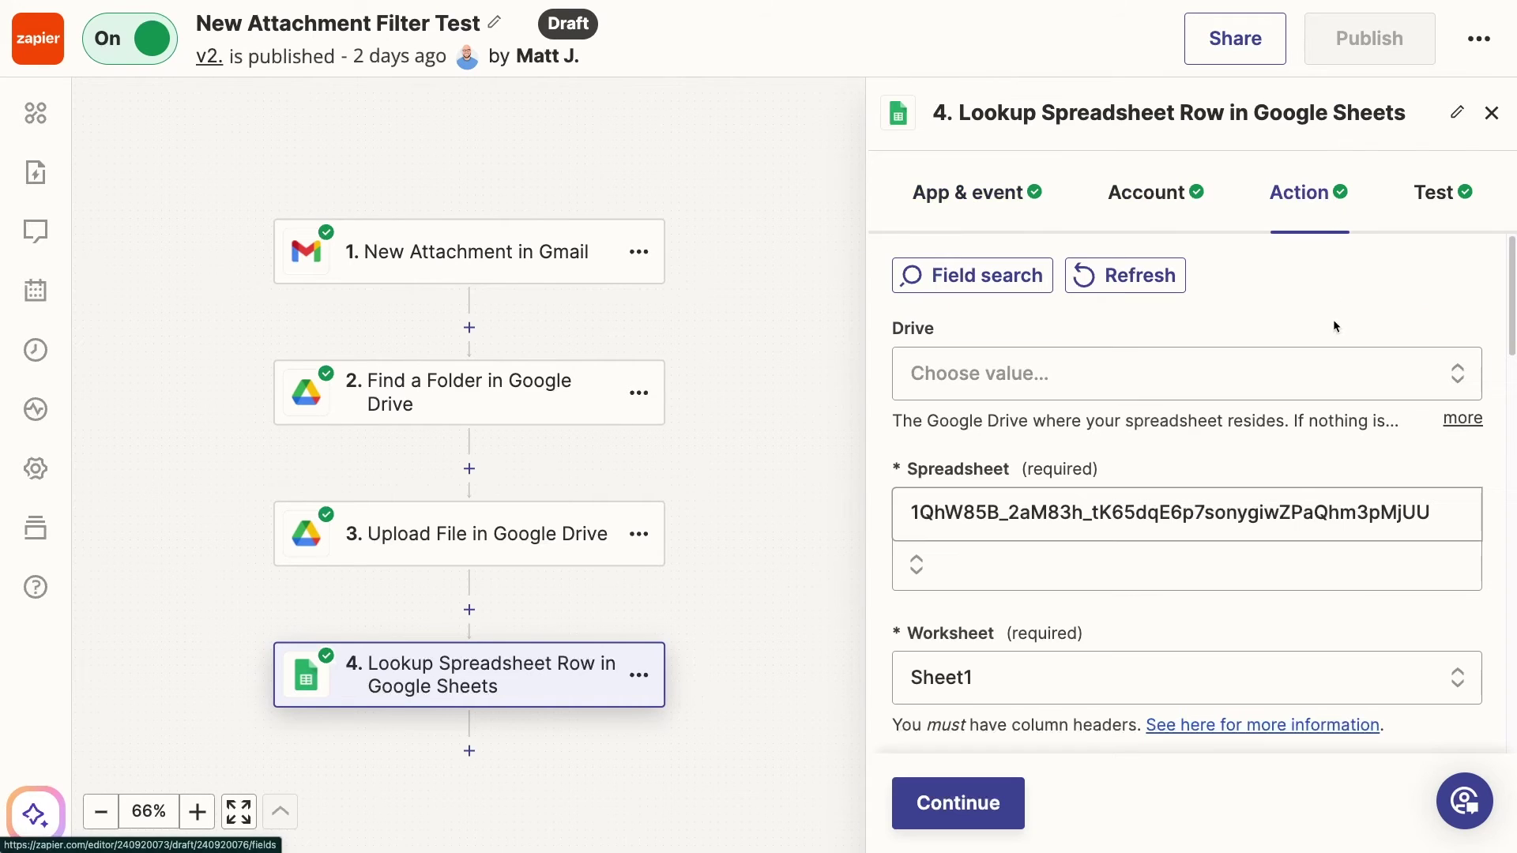
{"action": "scroll", "coordinate": [1277, 508], "scroll_direction": "down", "scroll_amount": 2}
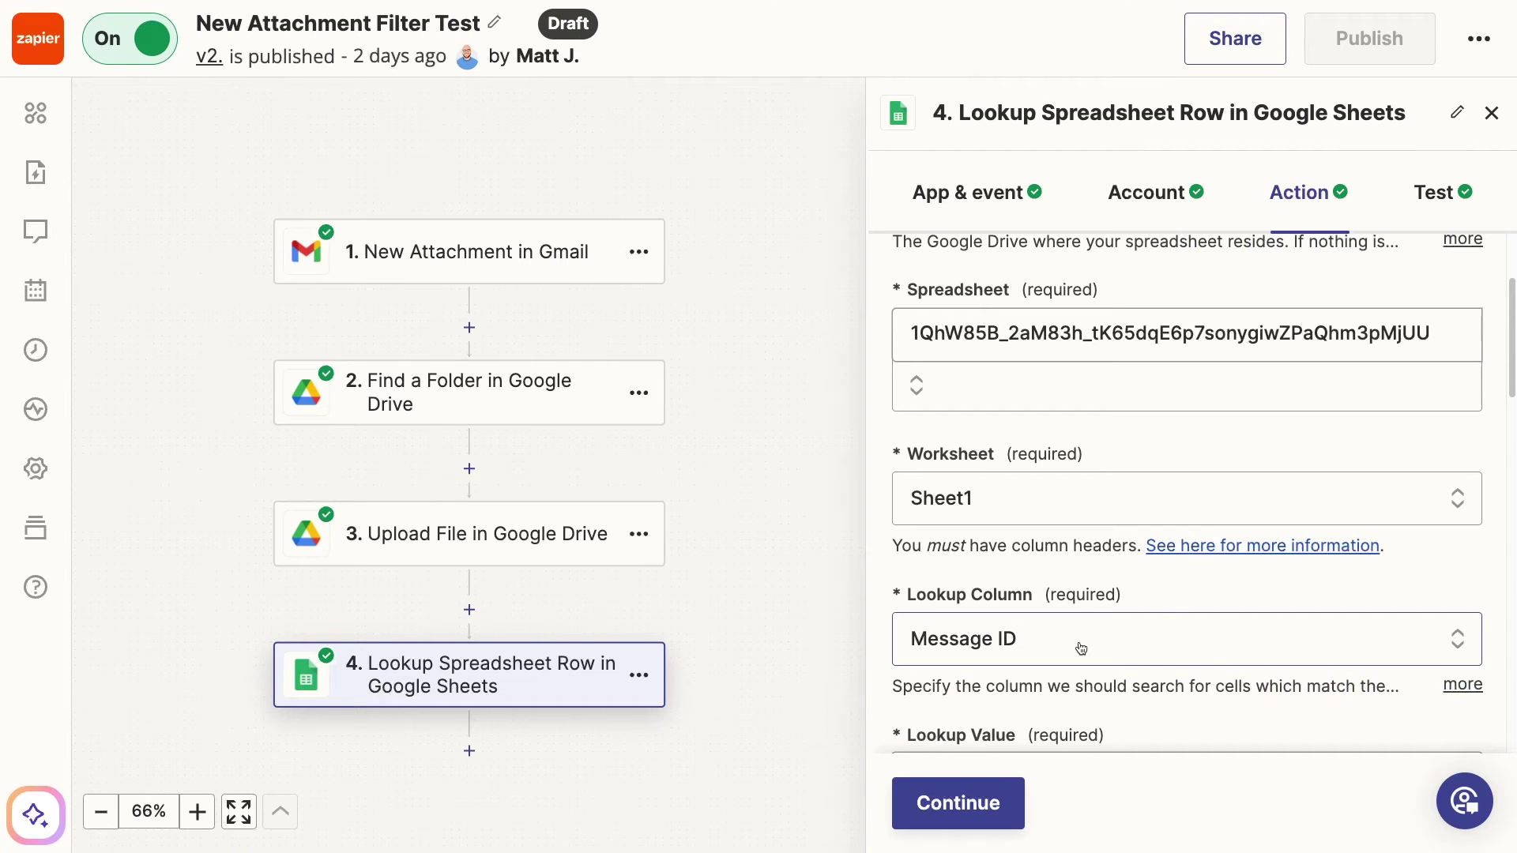
{"action": "scroll", "coordinate": [1086, 643], "scroll_direction": "down", "scroll_amount": 2}
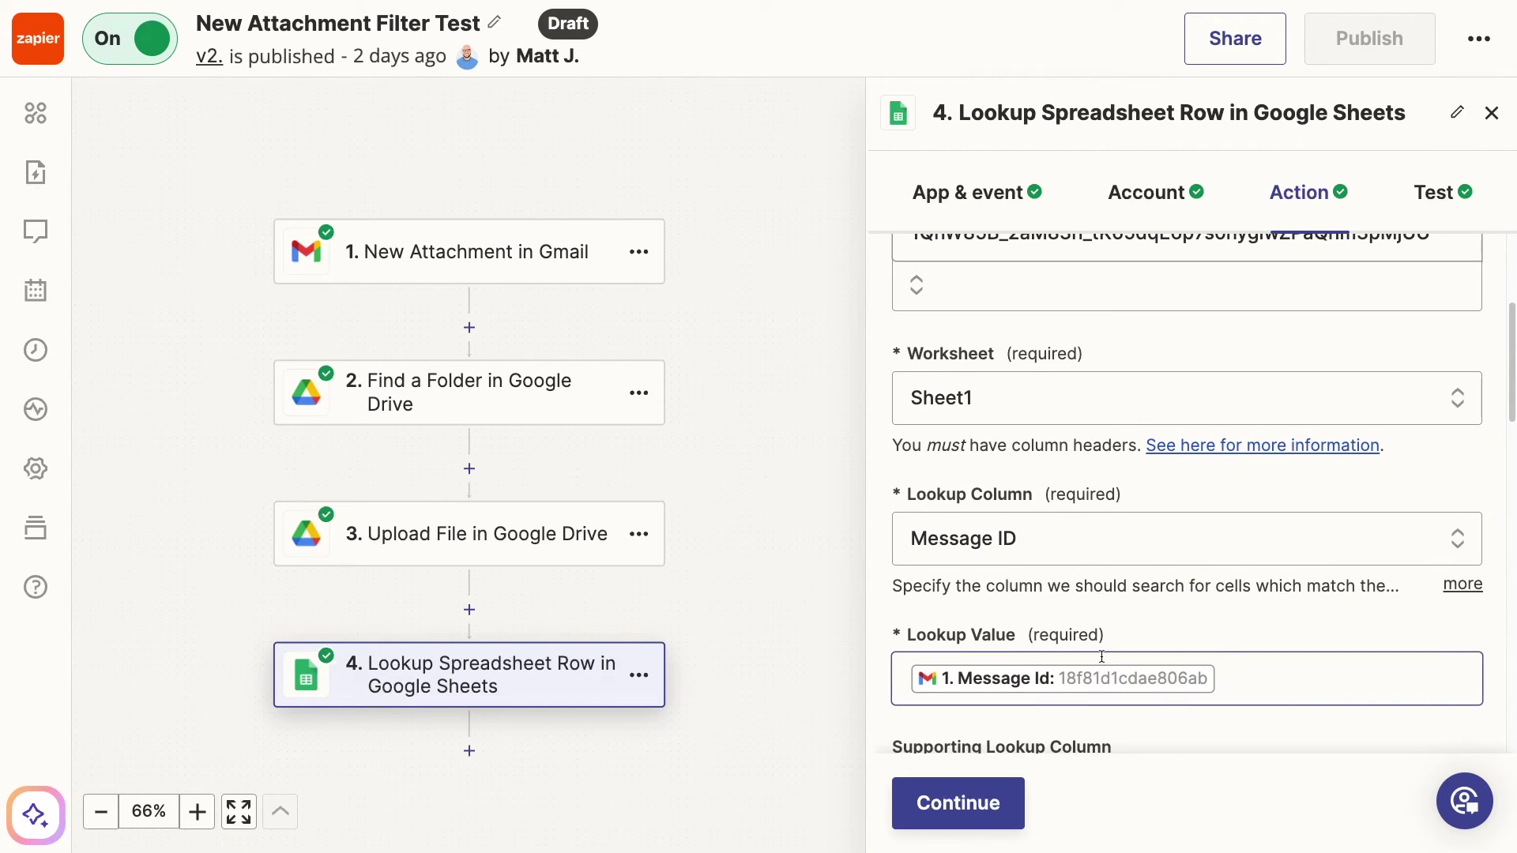
{"action": "left_click", "coordinate": [1225, 640]}
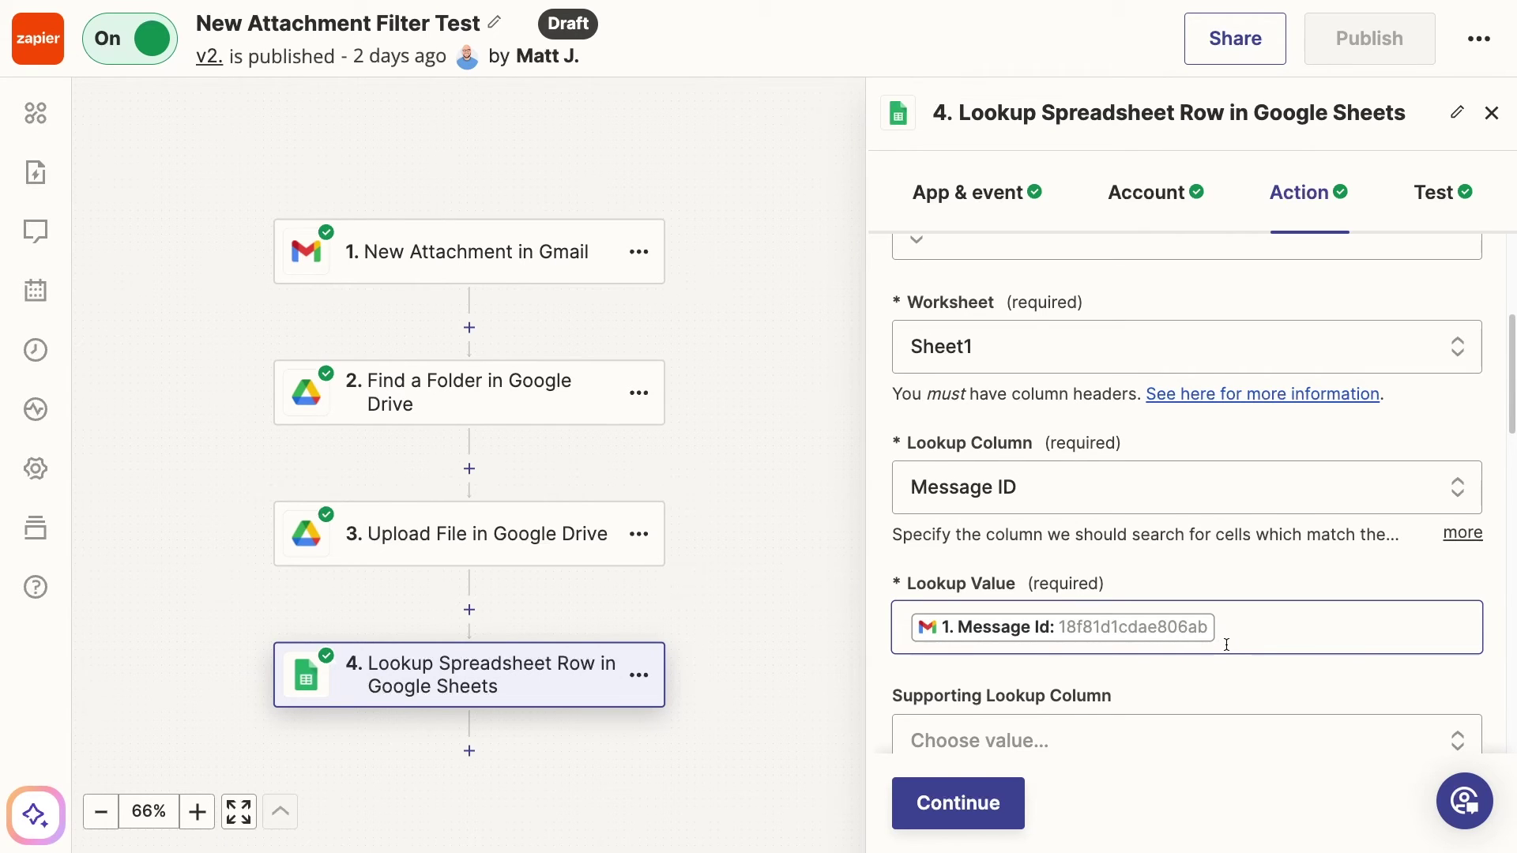
{"action": "scroll", "coordinate": [1226, 646], "scroll_direction": "down", "scroll_amount": 6}
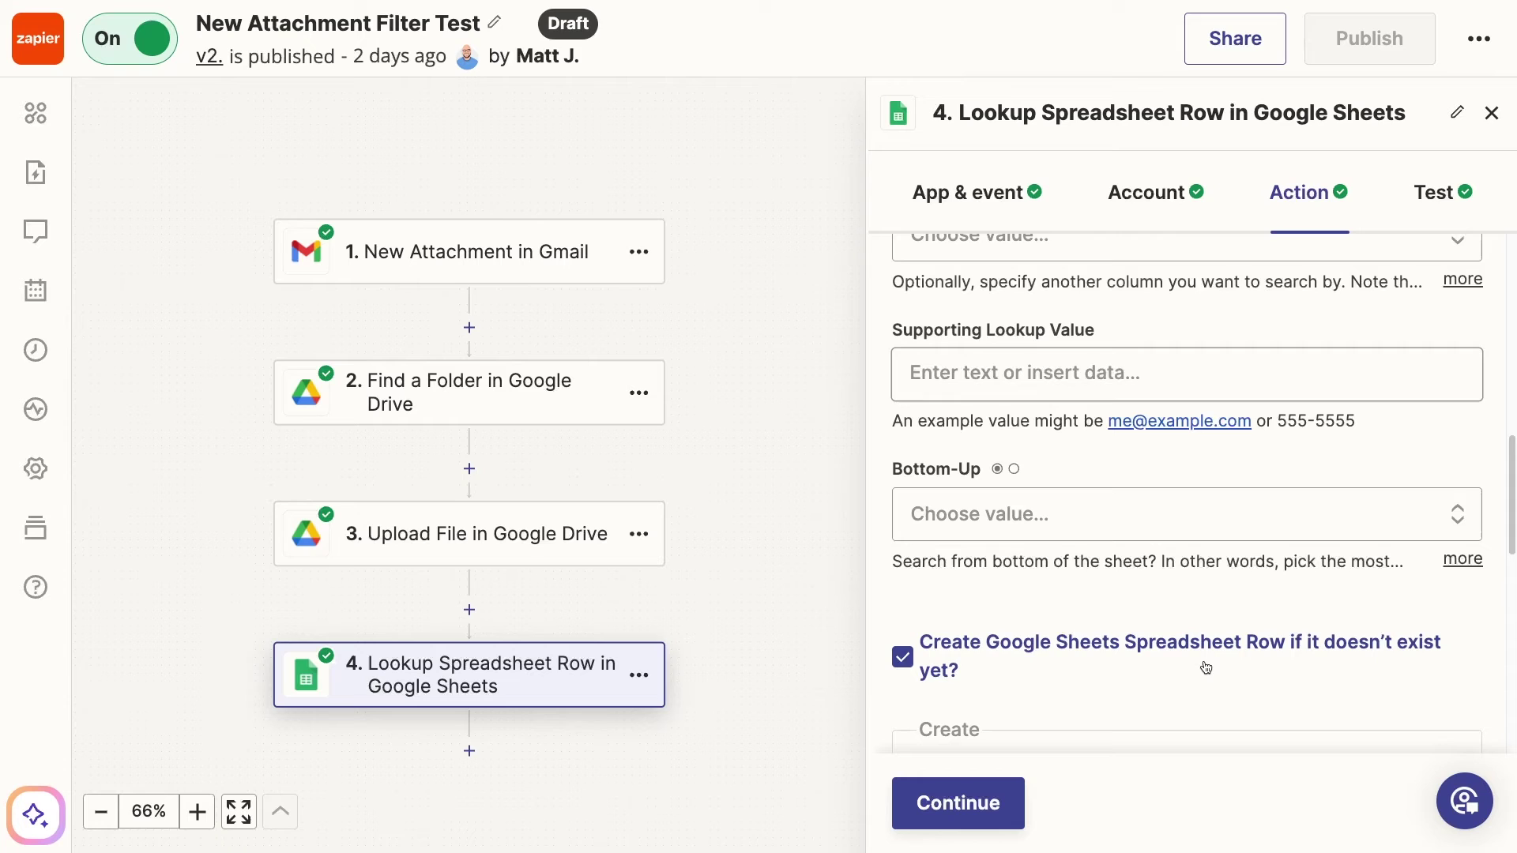
{"action": "scroll", "coordinate": [1206, 669], "scroll_direction": "down", "scroll_amount": 2}
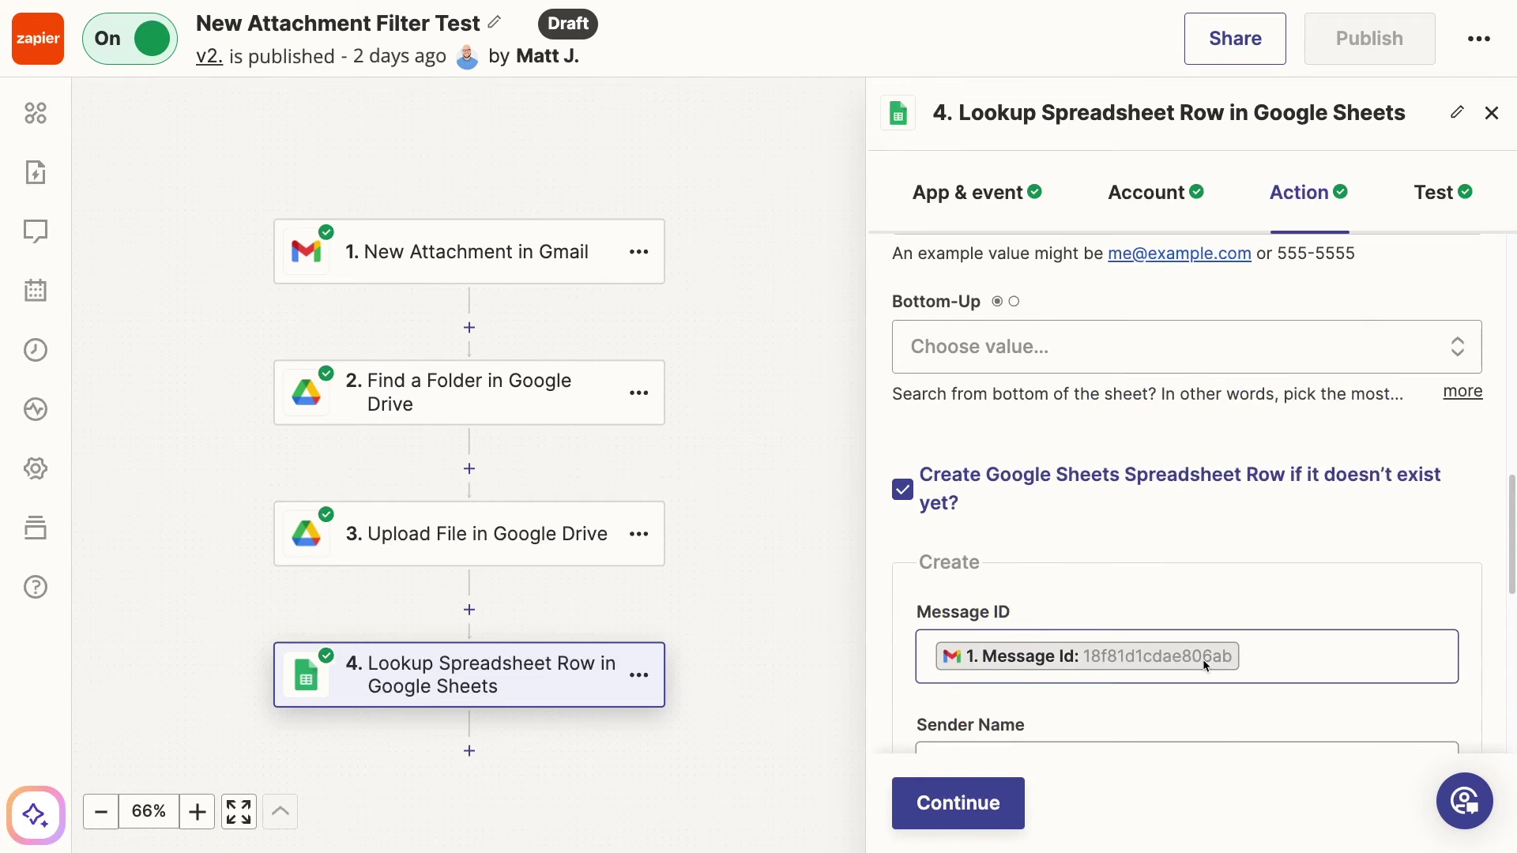
{"action": "scroll", "coordinate": [1204, 664], "scroll_direction": "down", "scroll_amount": 3}
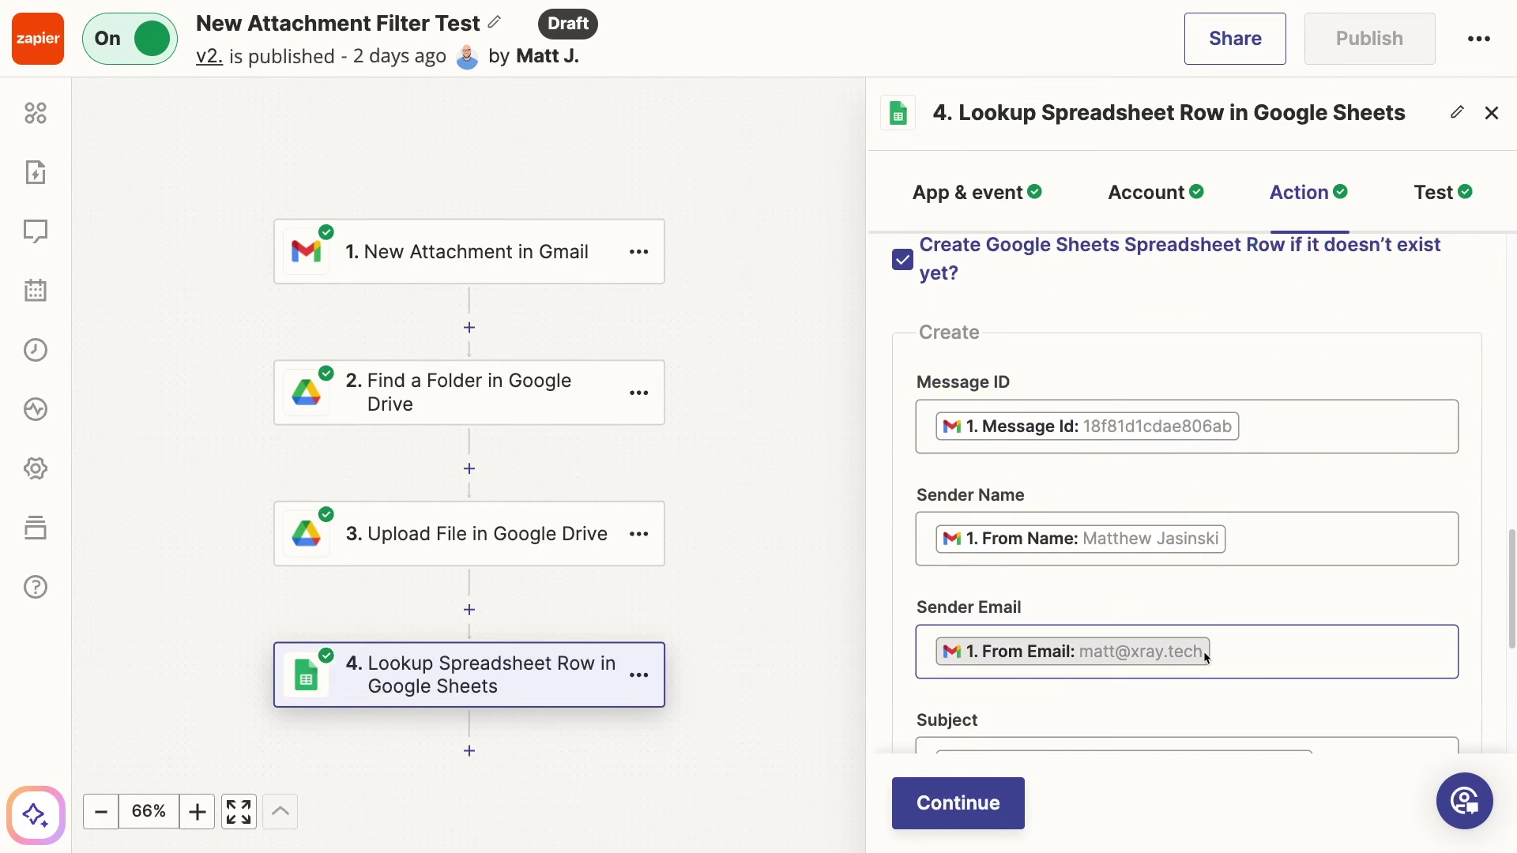
{"action": "scroll", "coordinate": [1202, 651], "scroll_direction": "down", "scroll_amount": 3}
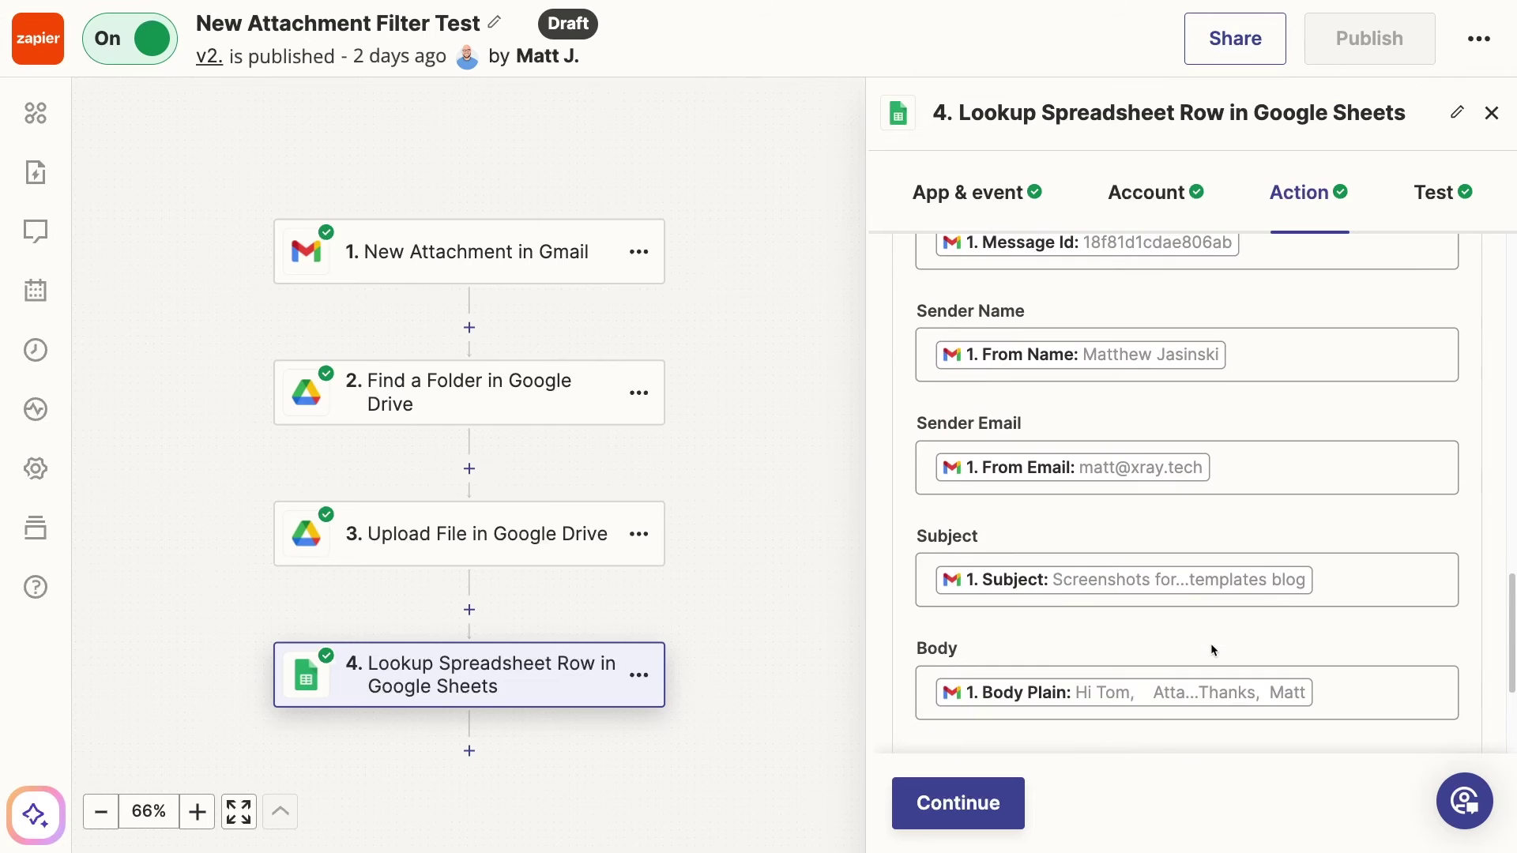
{"action": "scroll", "coordinate": [1213, 649], "scroll_direction": "down", "scroll_amount": 3}
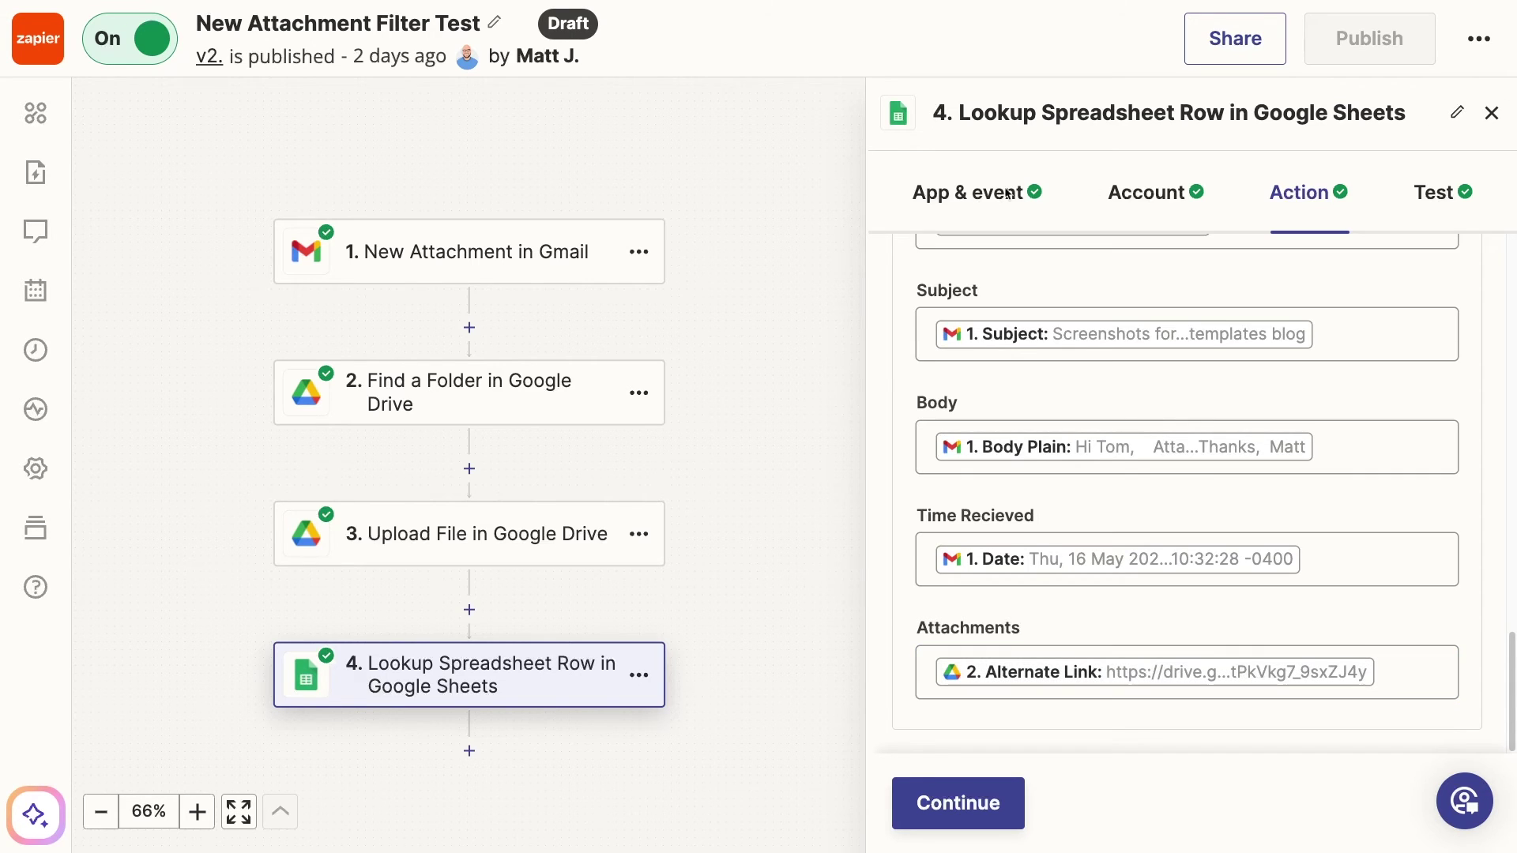
Review the Gmail trigger, Find a Folder, Upload File and Google Sheets lookup steps, then revisit the last three
{"action": "left_click", "coordinate": [432, 251]}
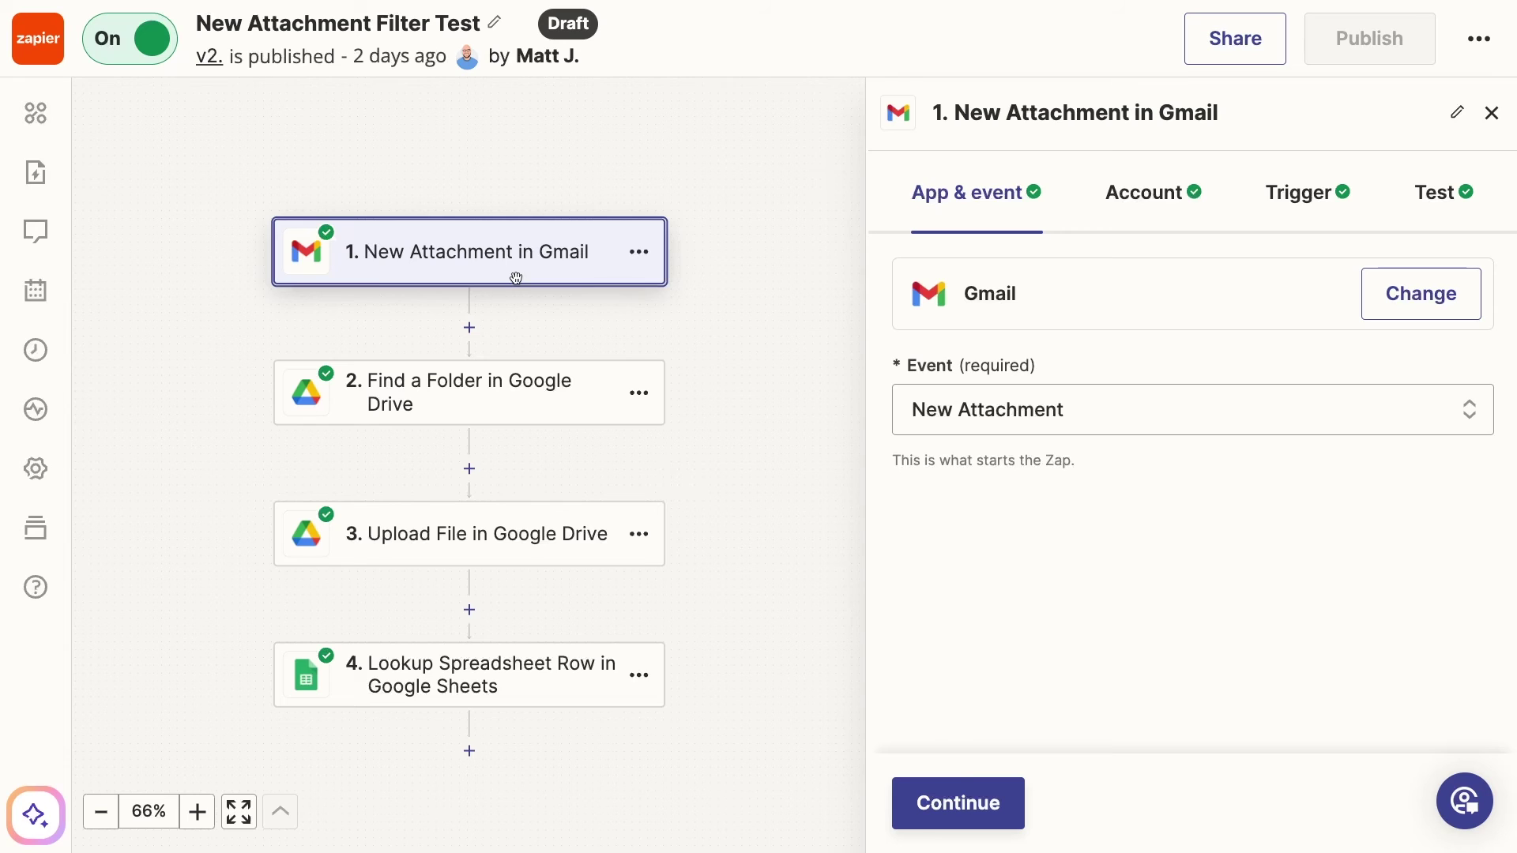
{"action": "left_click", "coordinate": [507, 395]}
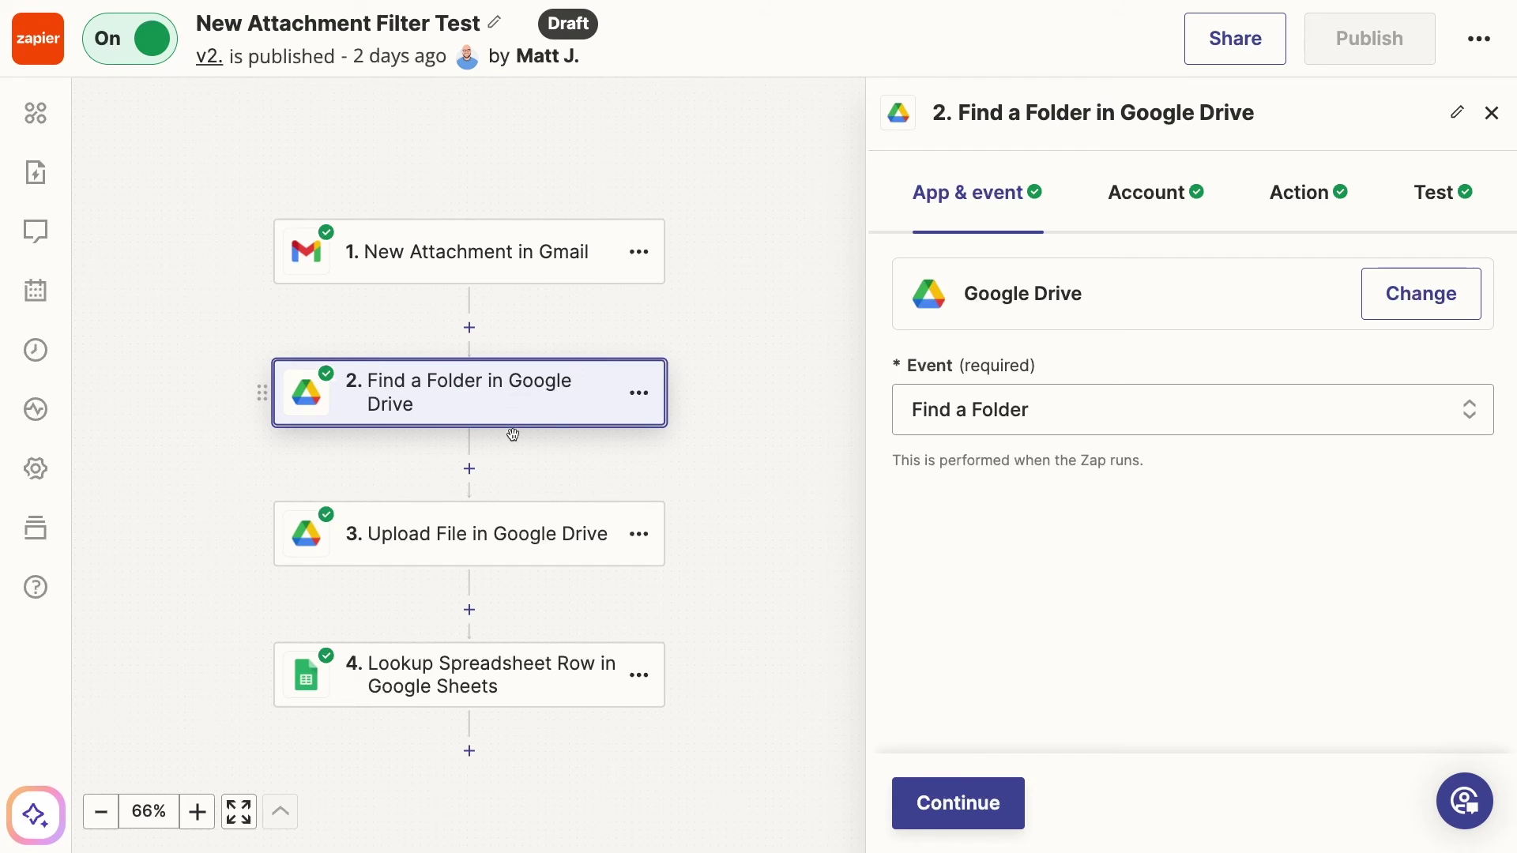
{"action": "left_click", "coordinate": [512, 531]}
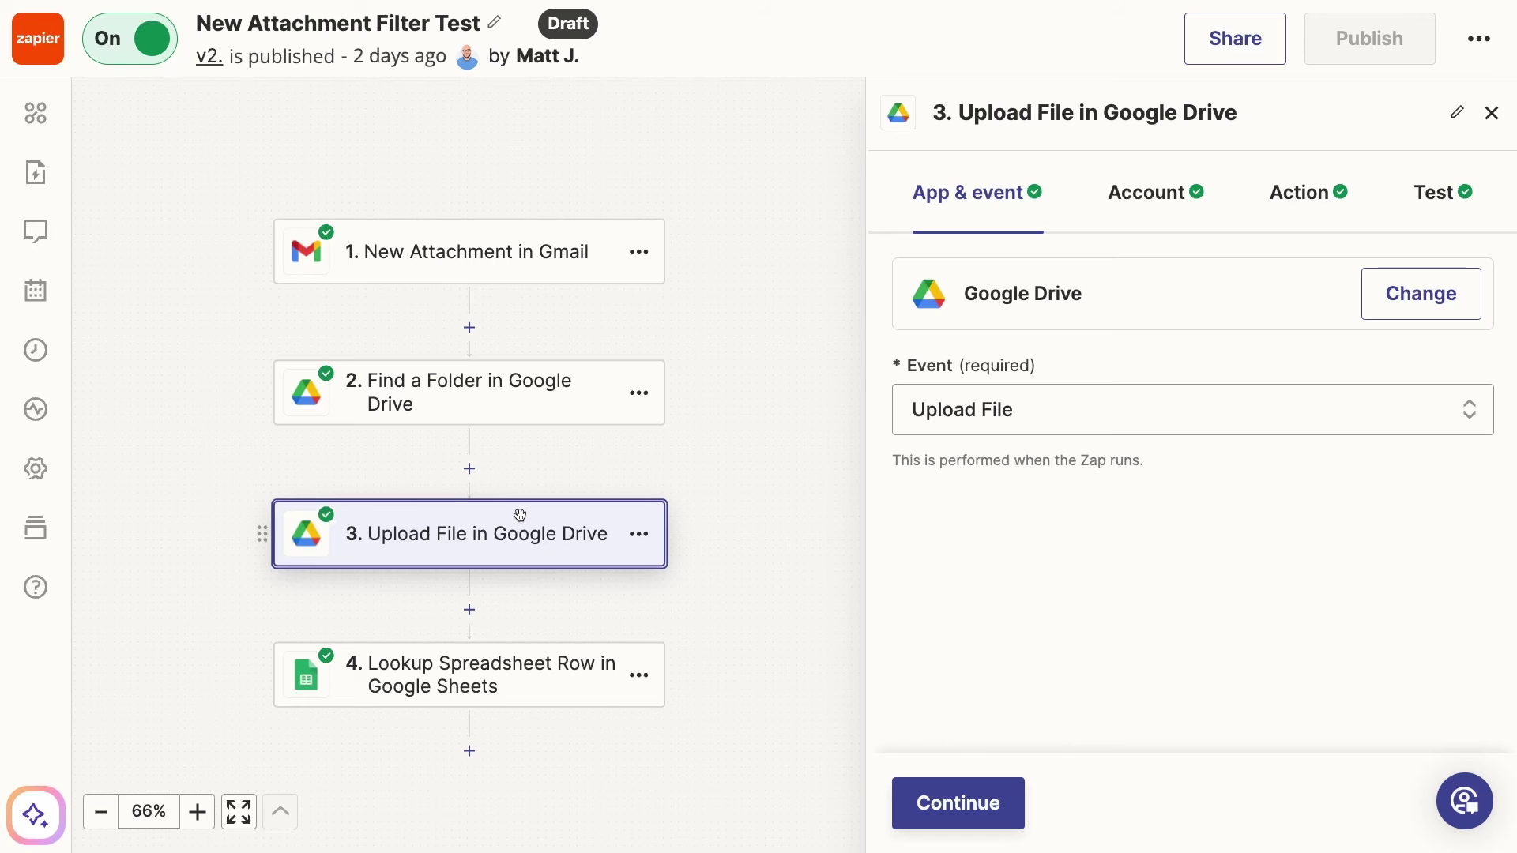
{"action": "left_click", "coordinate": [503, 681]}
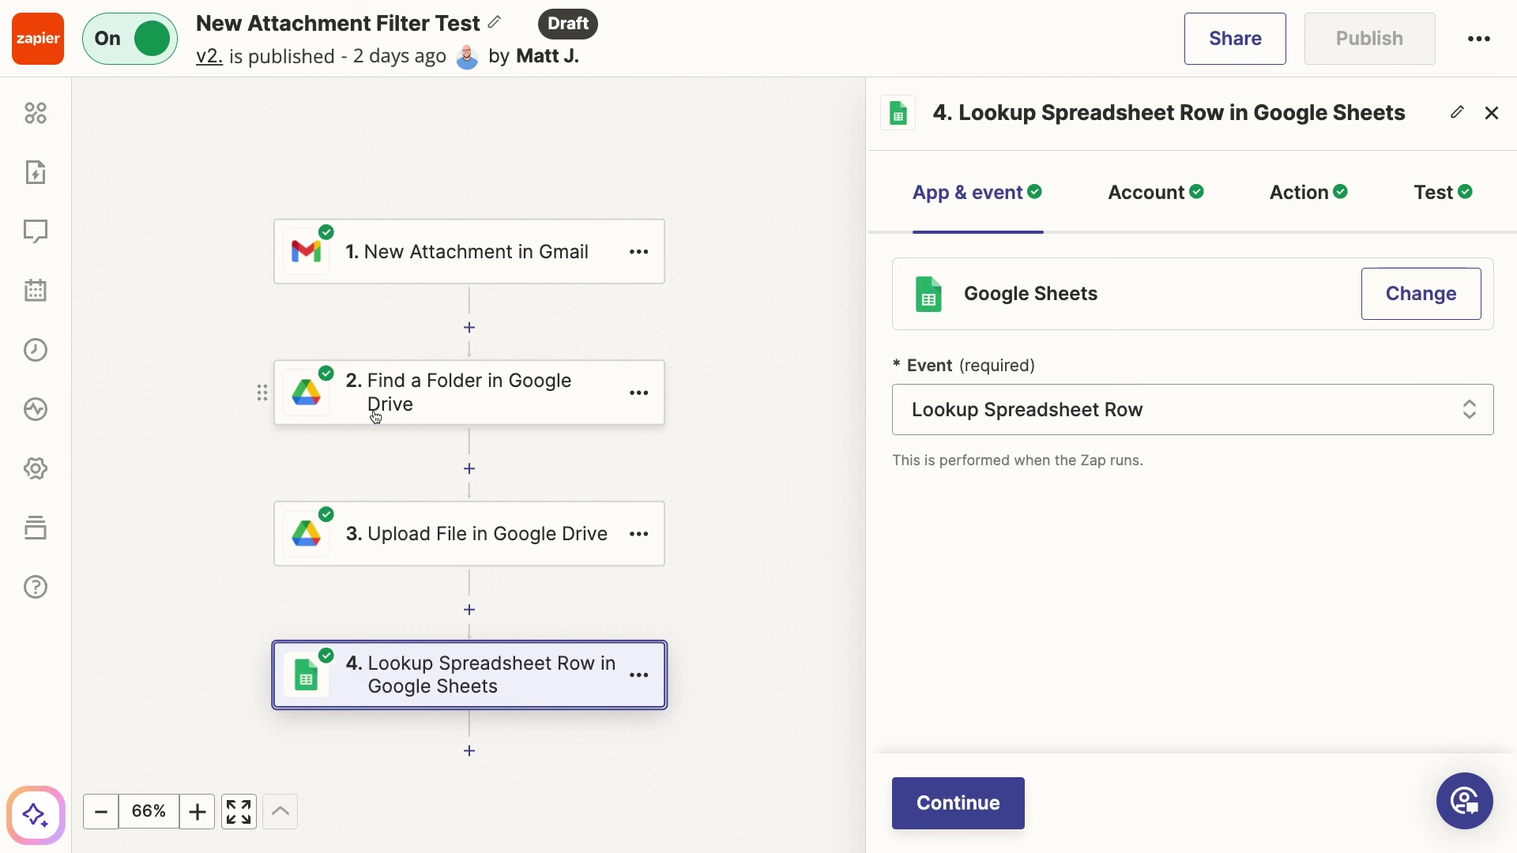
{"action": "left_click", "coordinate": [496, 403]}
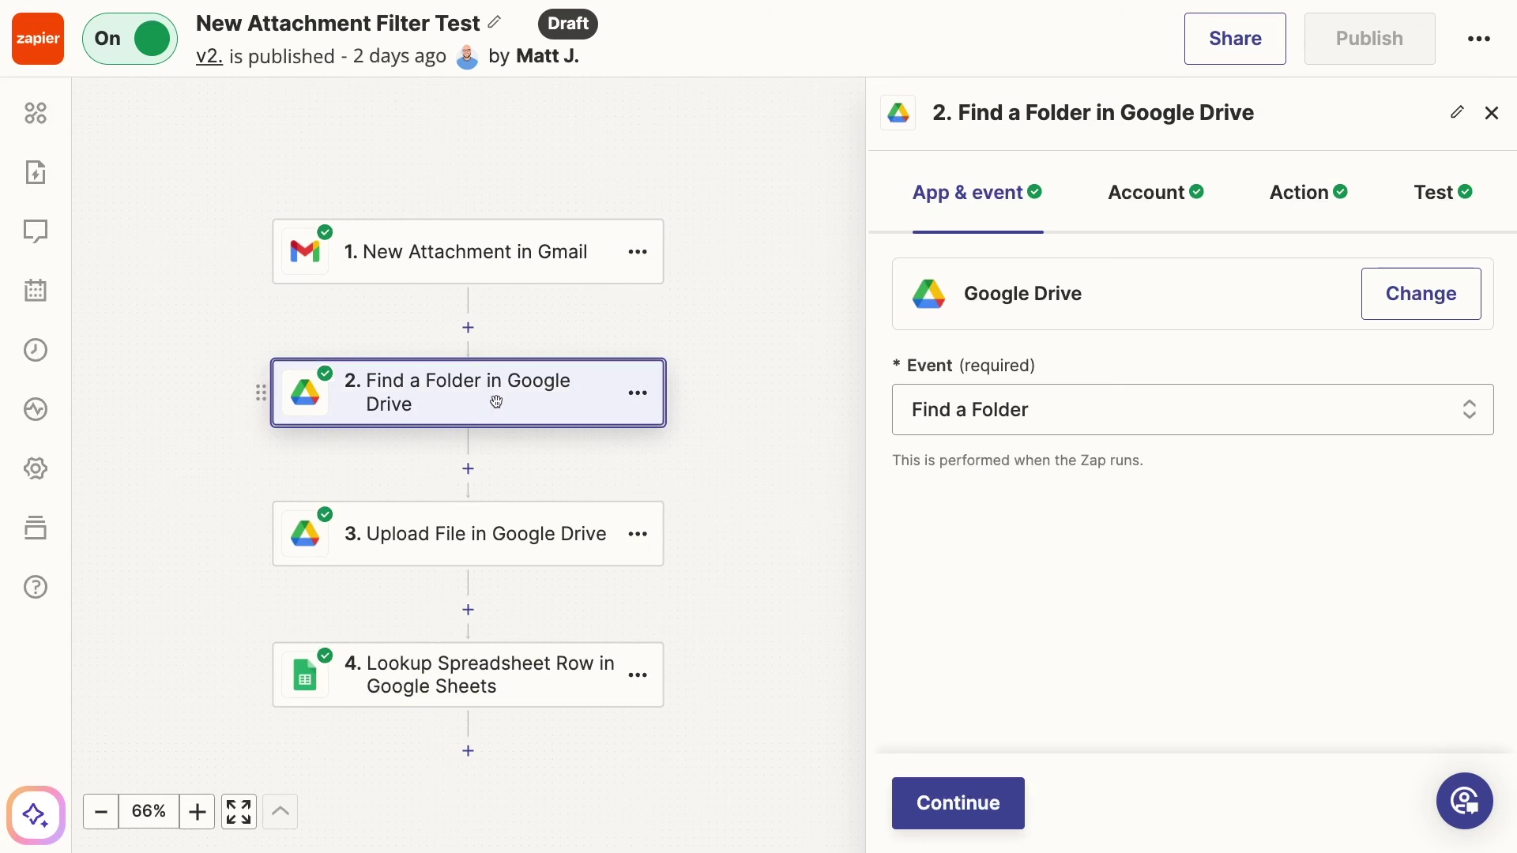
{"action": "left_click", "coordinate": [602, 519]}
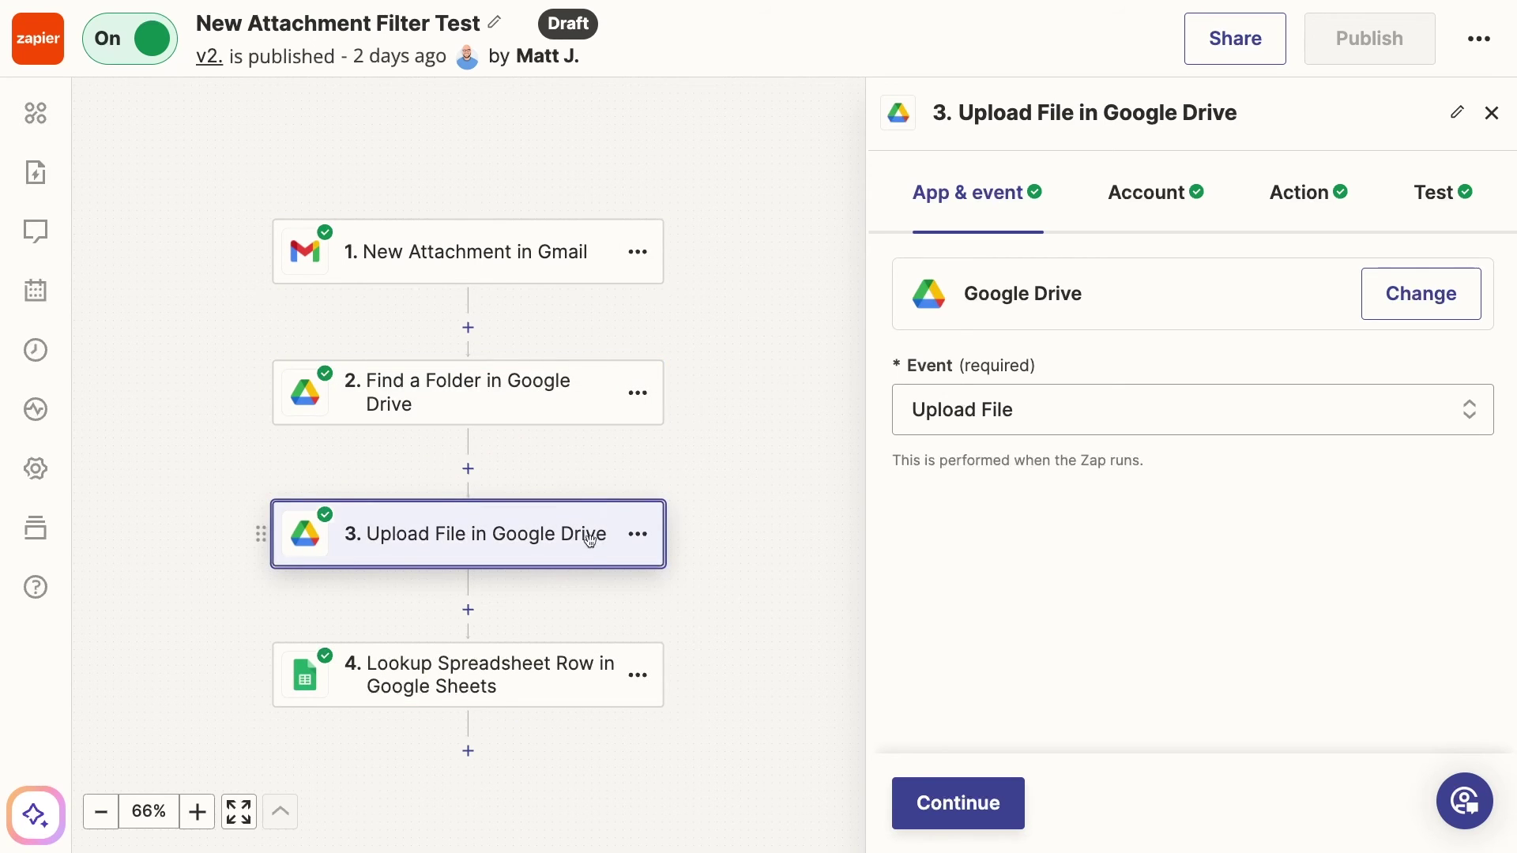
{"action": "left_click", "coordinate": [587, 678]}
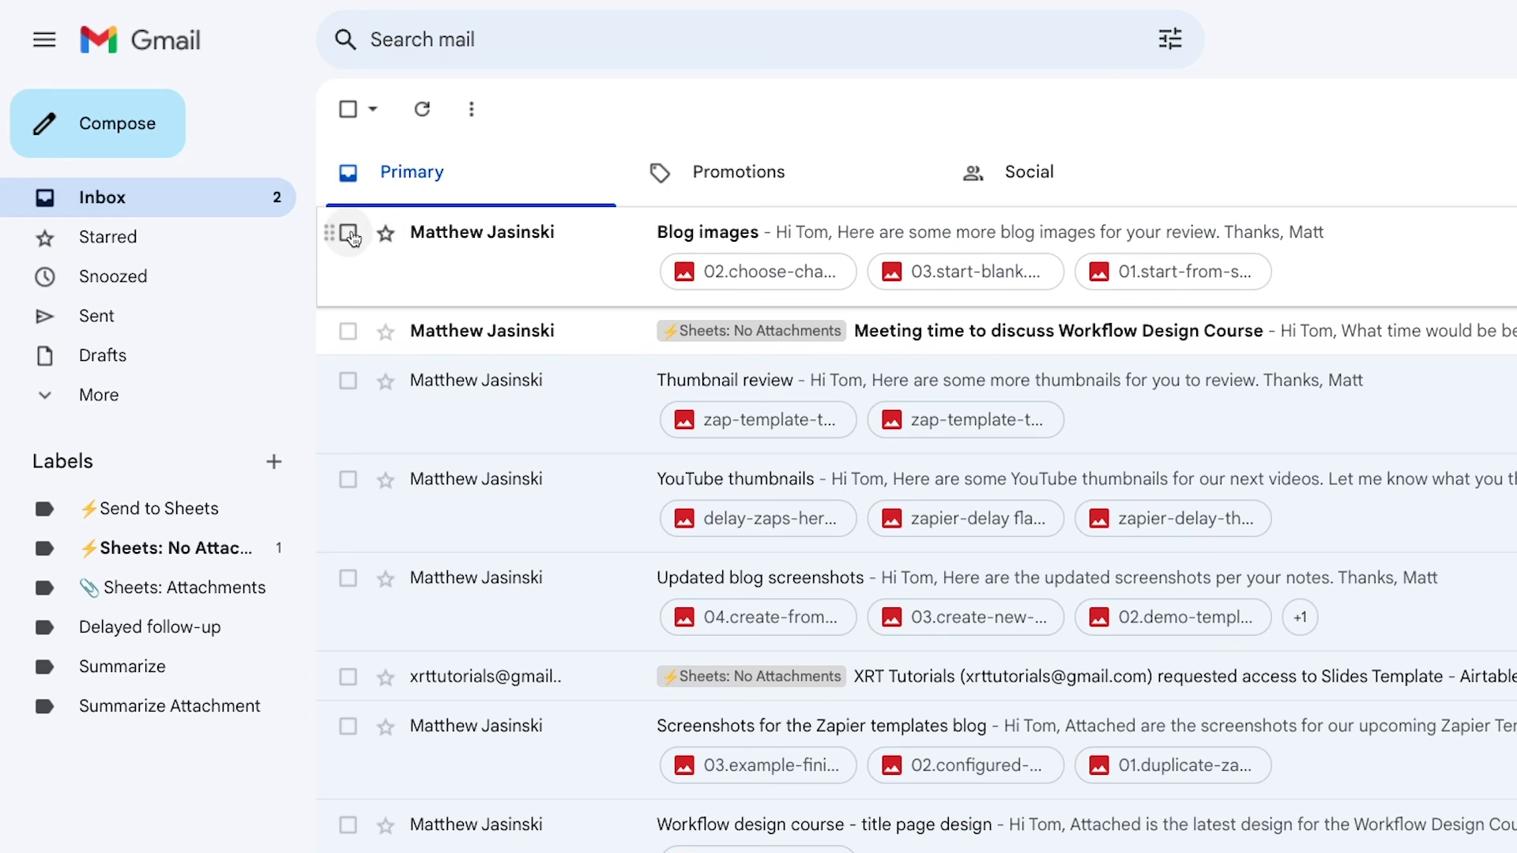
Apply the Send to Sheets label to the Blog images email and filter the mailbox by that label
{"action": "left_click", "coordinate": [348, 232]}
{"action": "left_click", "coordinate": [834, 115]}
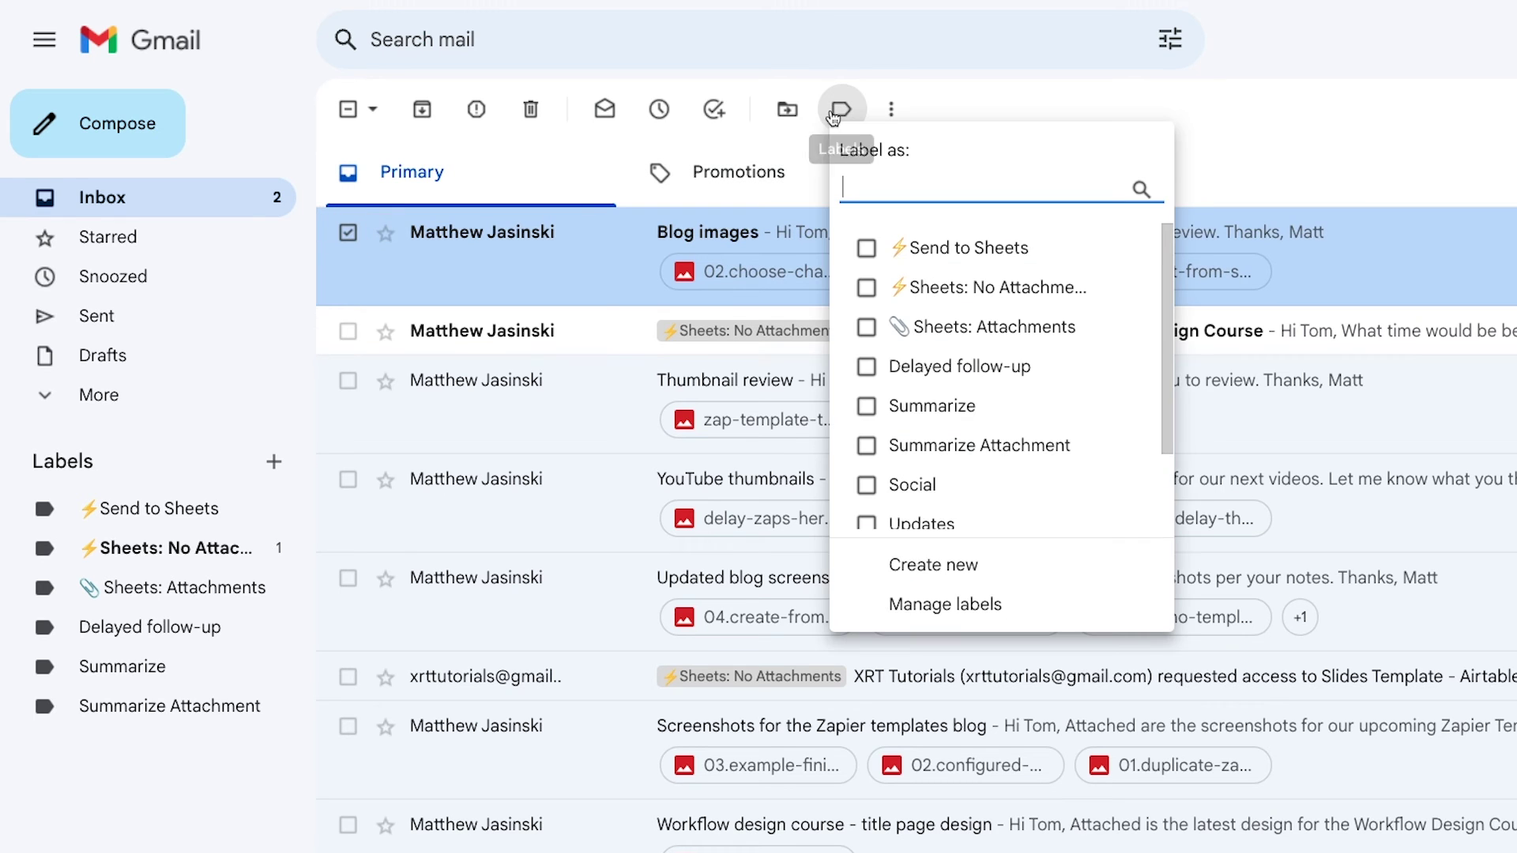
{"action": "left_click", "coordinate": [868, 247]}
{"action": "left_click", "coordinate": [917, 566]}
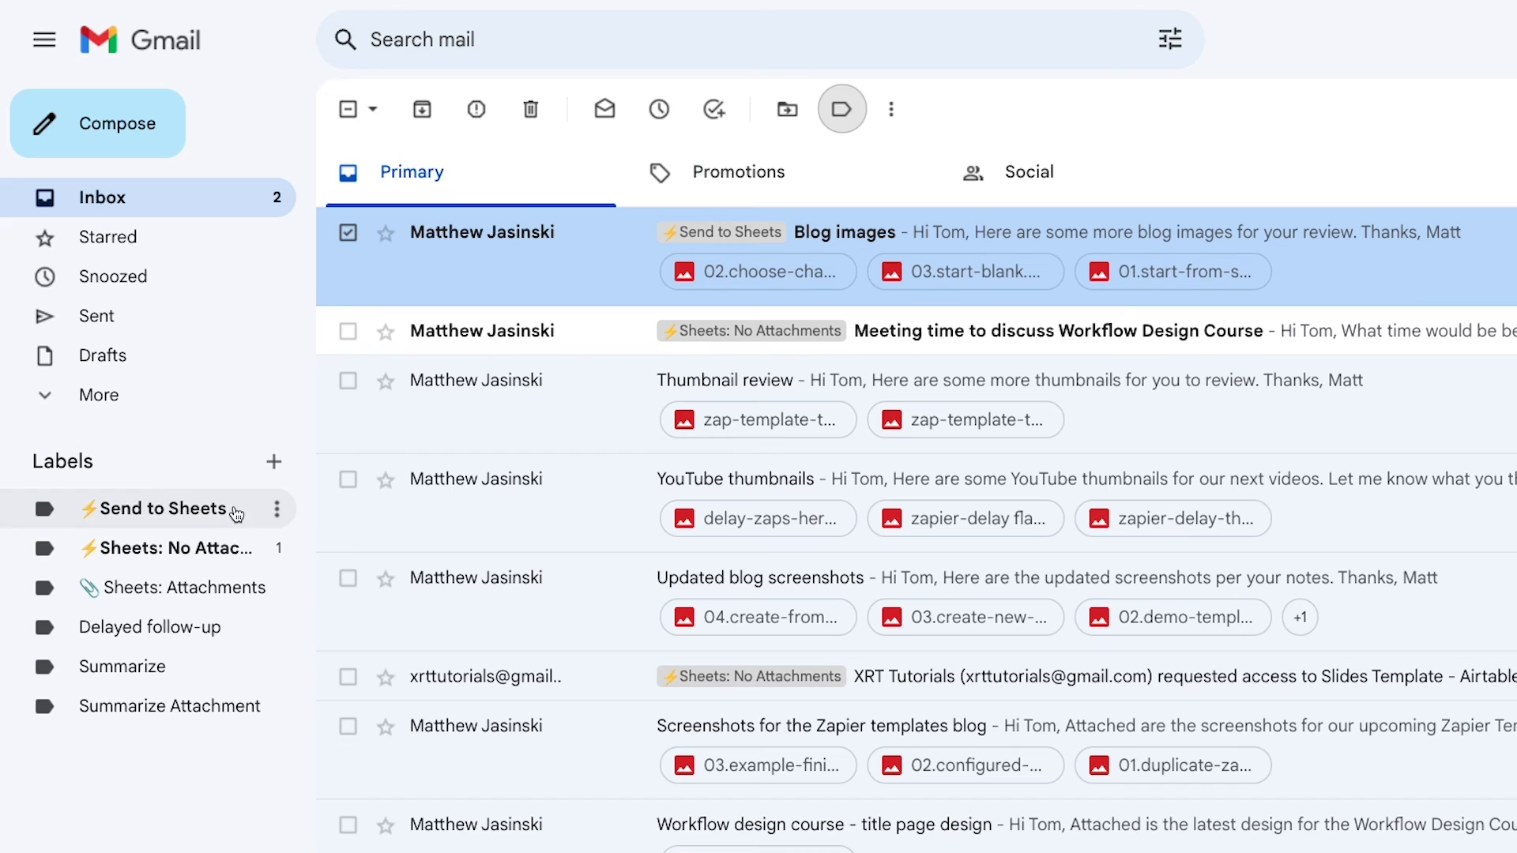
{"action": "left_click", "coordinate": [207, 510]}
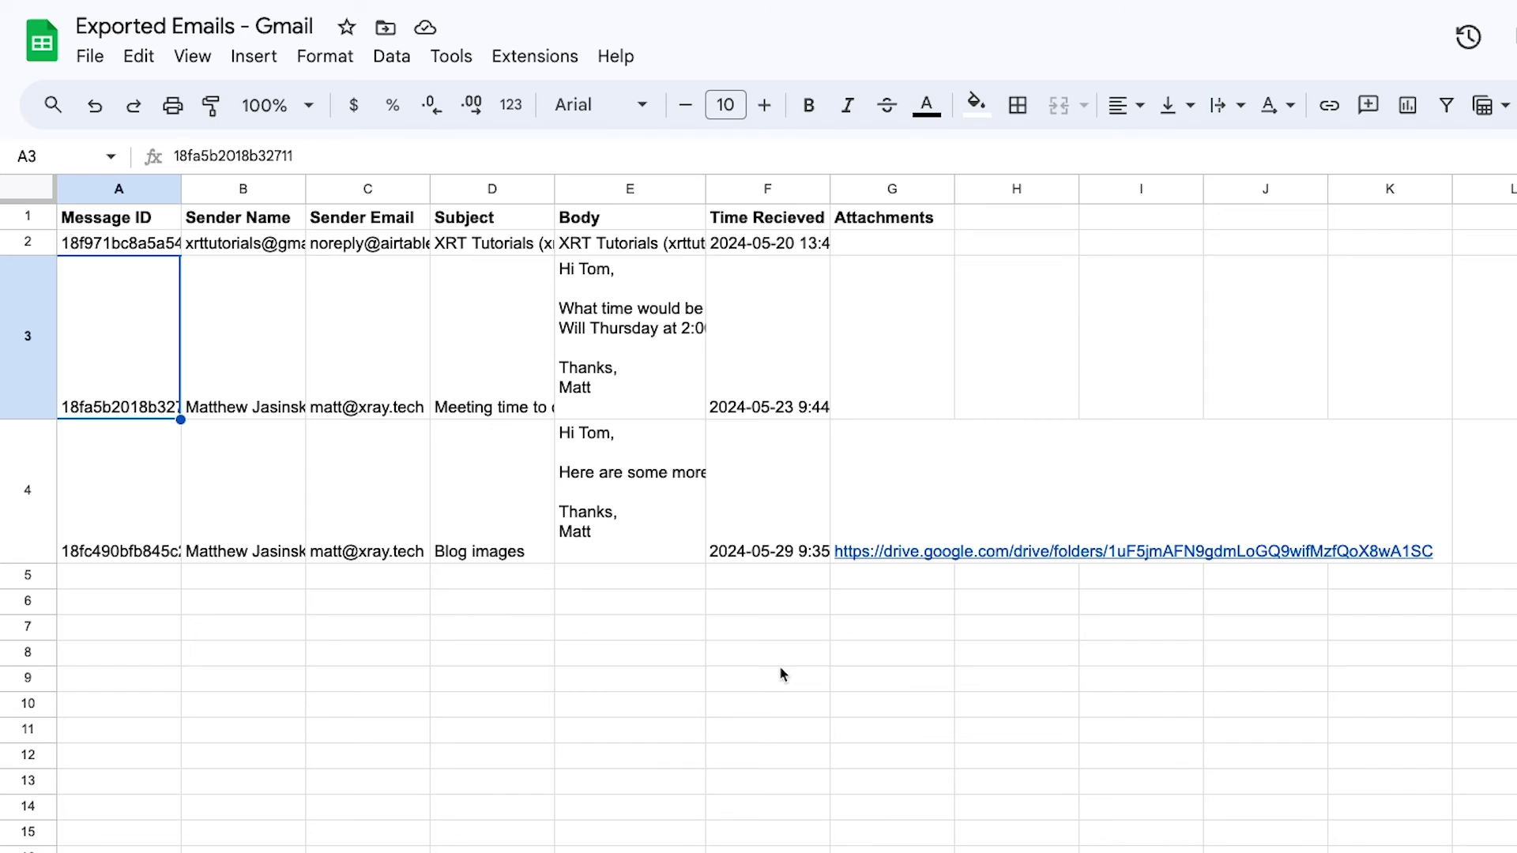
Preview the Drive folder link in cell G4 of the Exported Emails sheet
{"action": "mouse_move", "coordinate": [845, 551]}
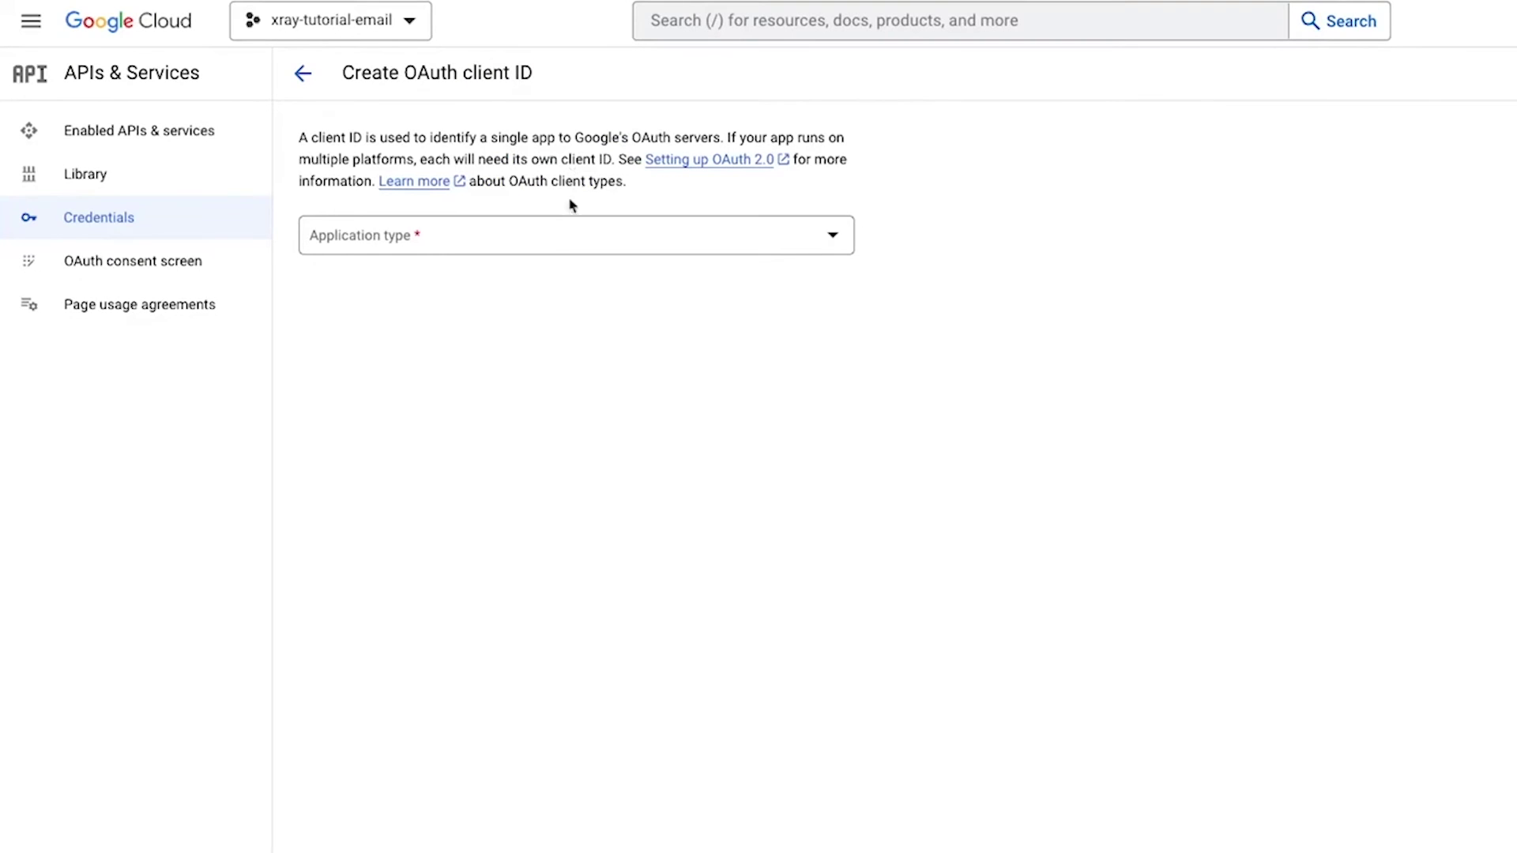
Set the OAuth client's application type to Web application and its name to gmail-test
{"action": "left_click", "coordinate": [567, 245]}
{"action": "left_click", "coordinate": [567, 250]}
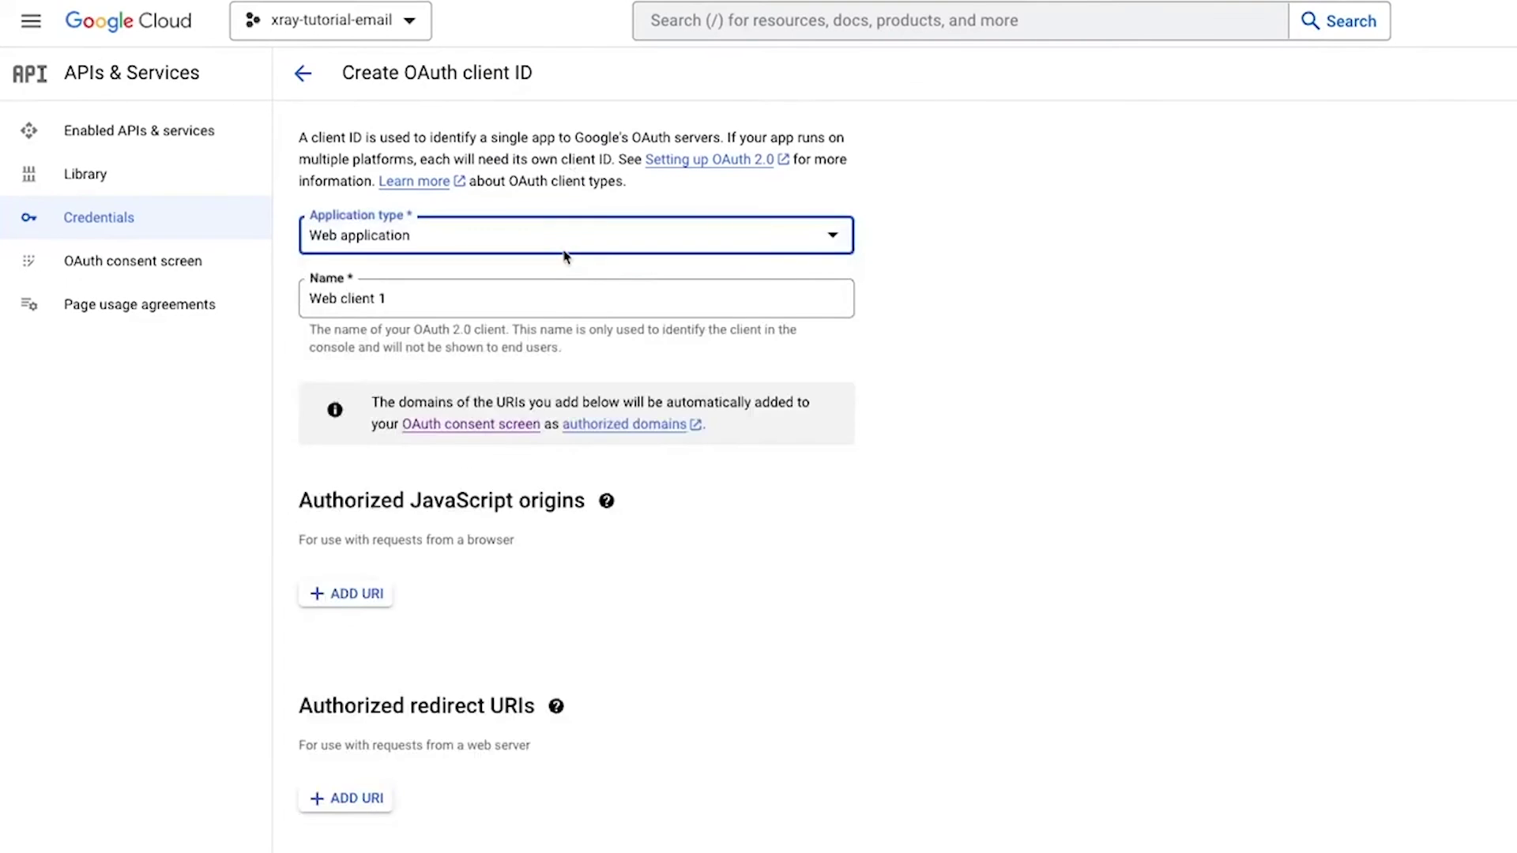
{"action": "triple_click", "coordinate": [552, 291]}
{"action": "type", "text": "gmail"}
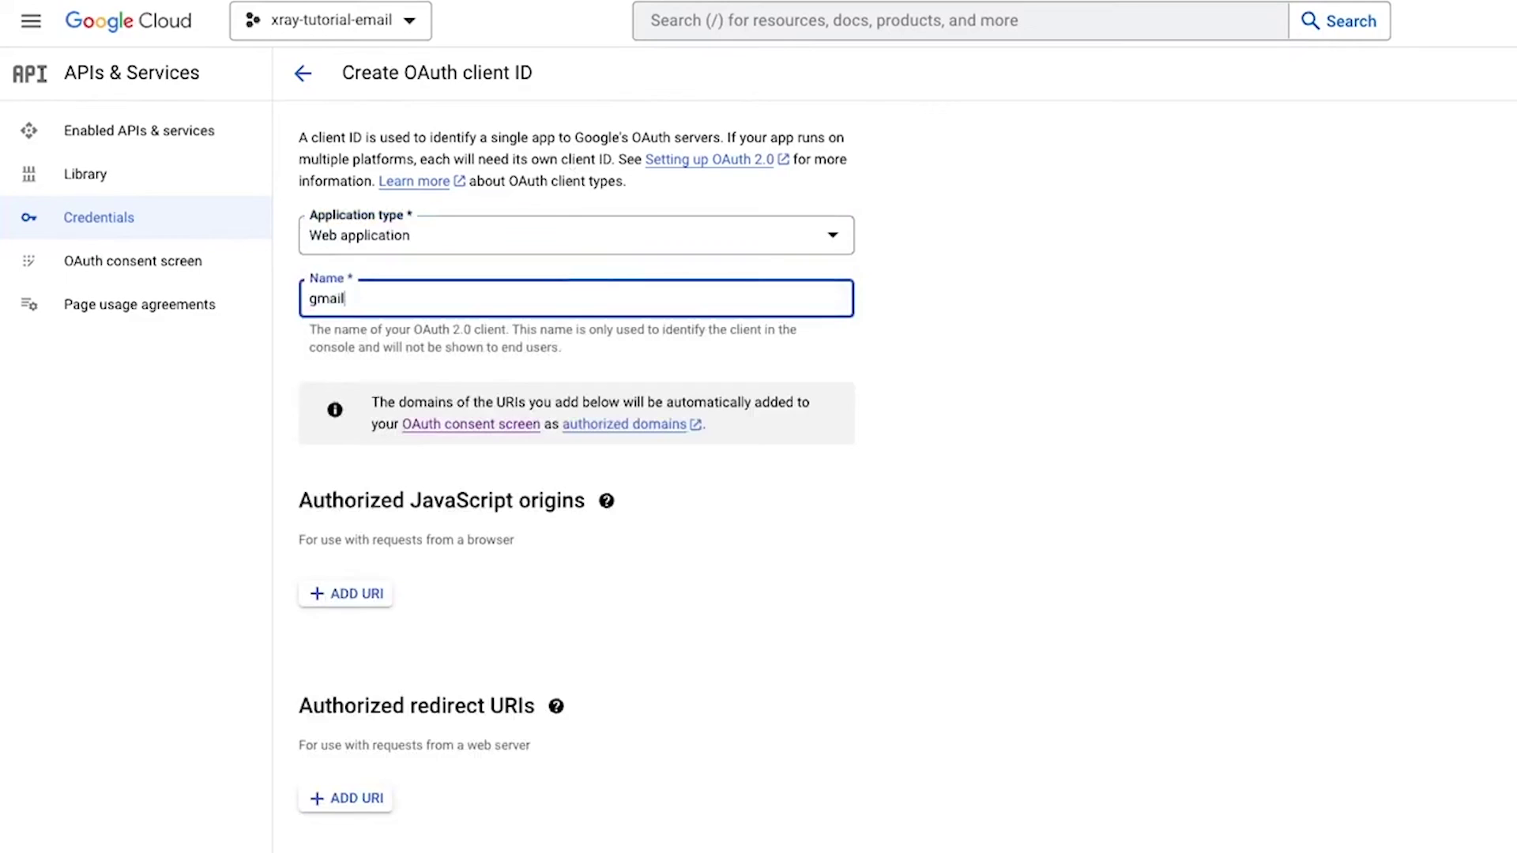
{"action": "type", "text": "-test"}
{"action": "left_click", "coordinate": [755, 355]}
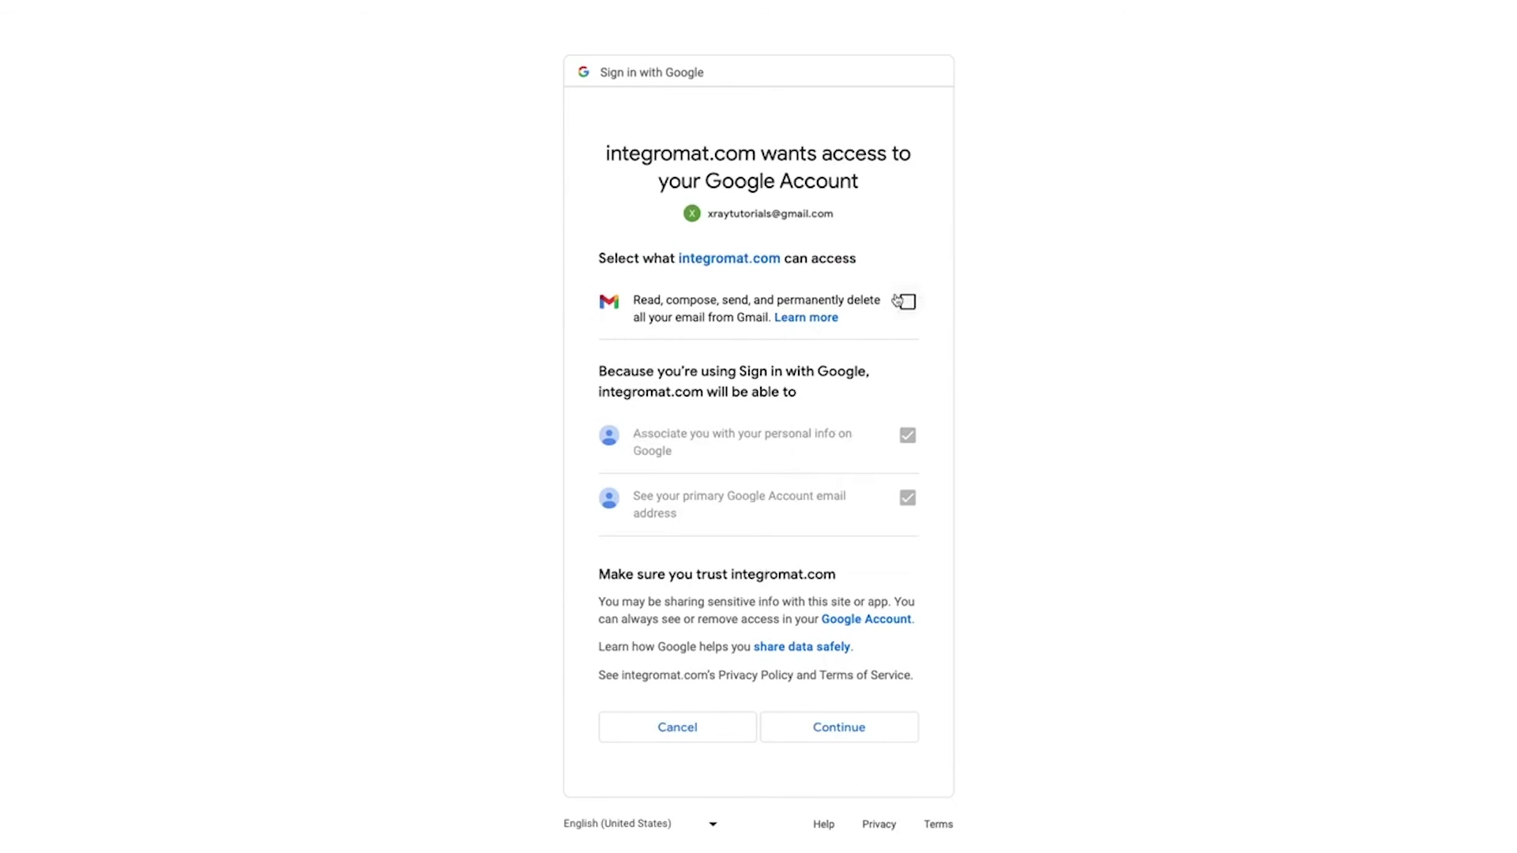
Tick the permission letting integromat.com read, compose, send and delete the account's Gmail email
{"action": "left_click", "coordinate": [903, 302]}
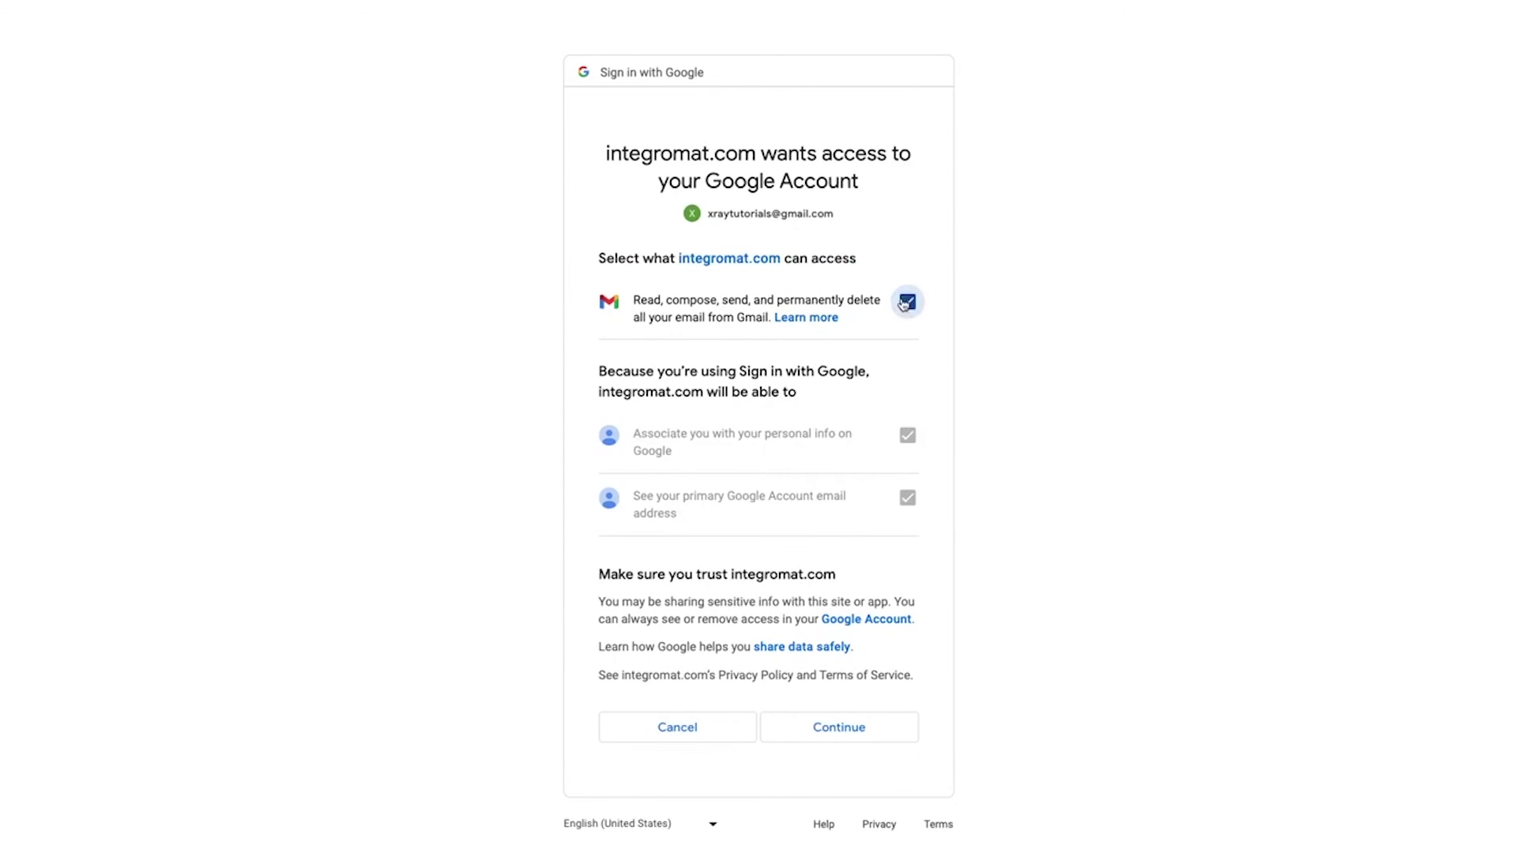